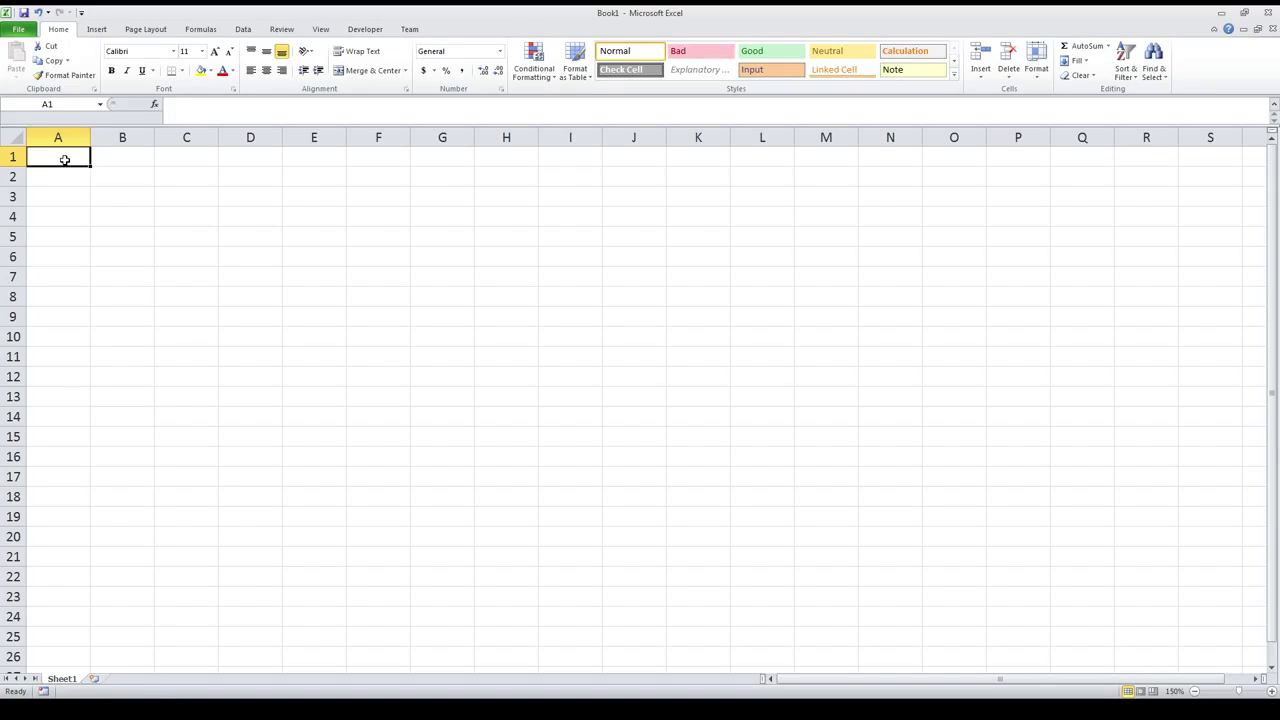
Look up the description of the AND function by starting a formula in cell A1, and clear it
text(=)
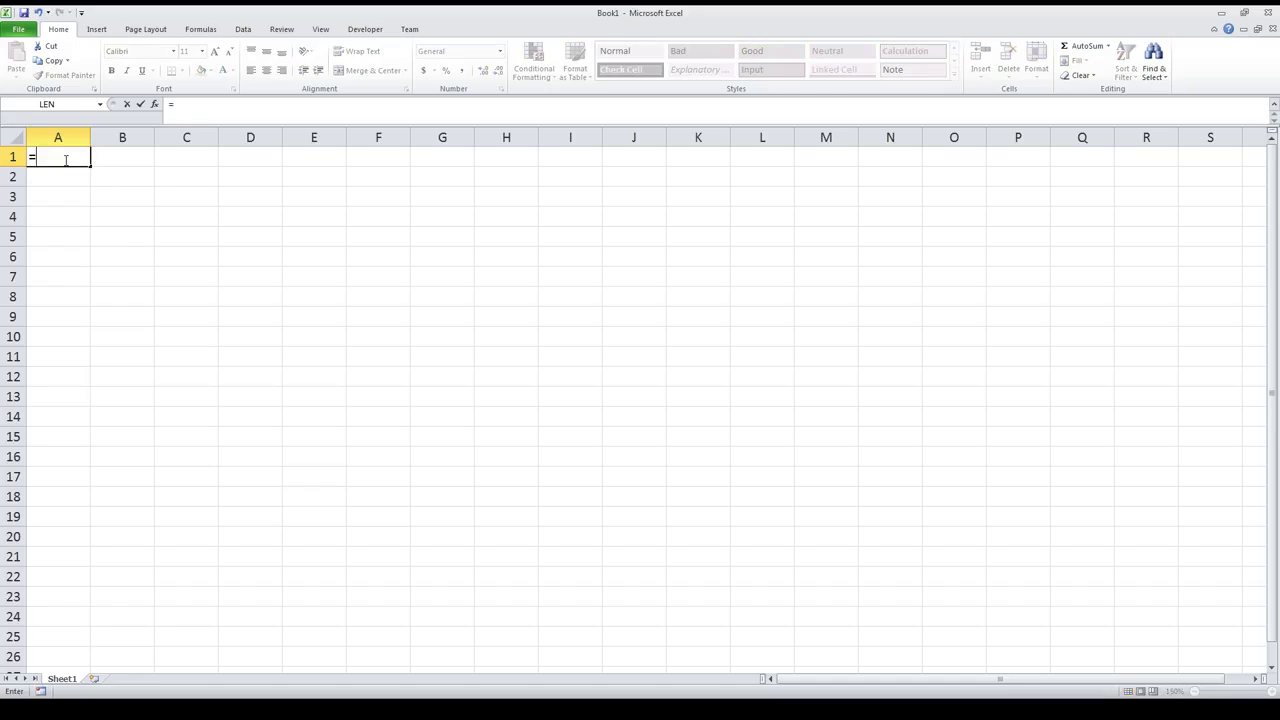
text(AND)
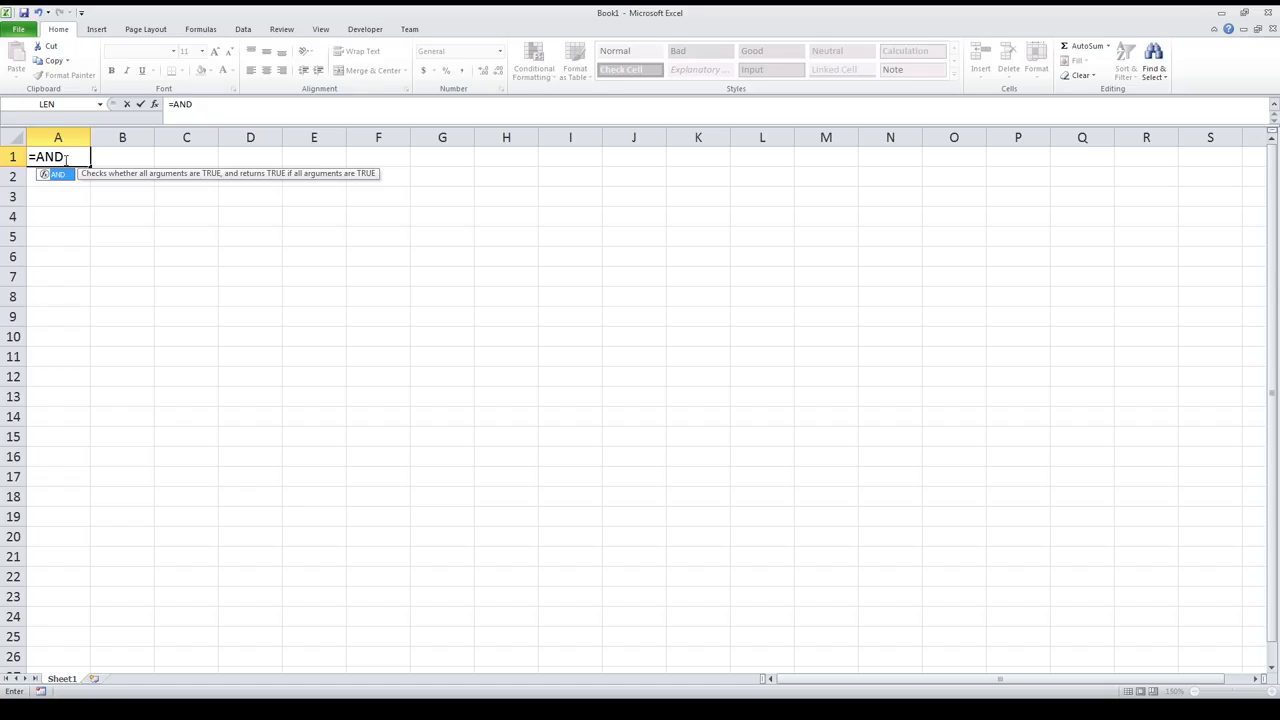
key(BackSpace)
key(BackSpace)
key(BackSpace)
key(BackSpace)
Look up the description of the OR function in cell A1 and remove the function name again
text(=OR)
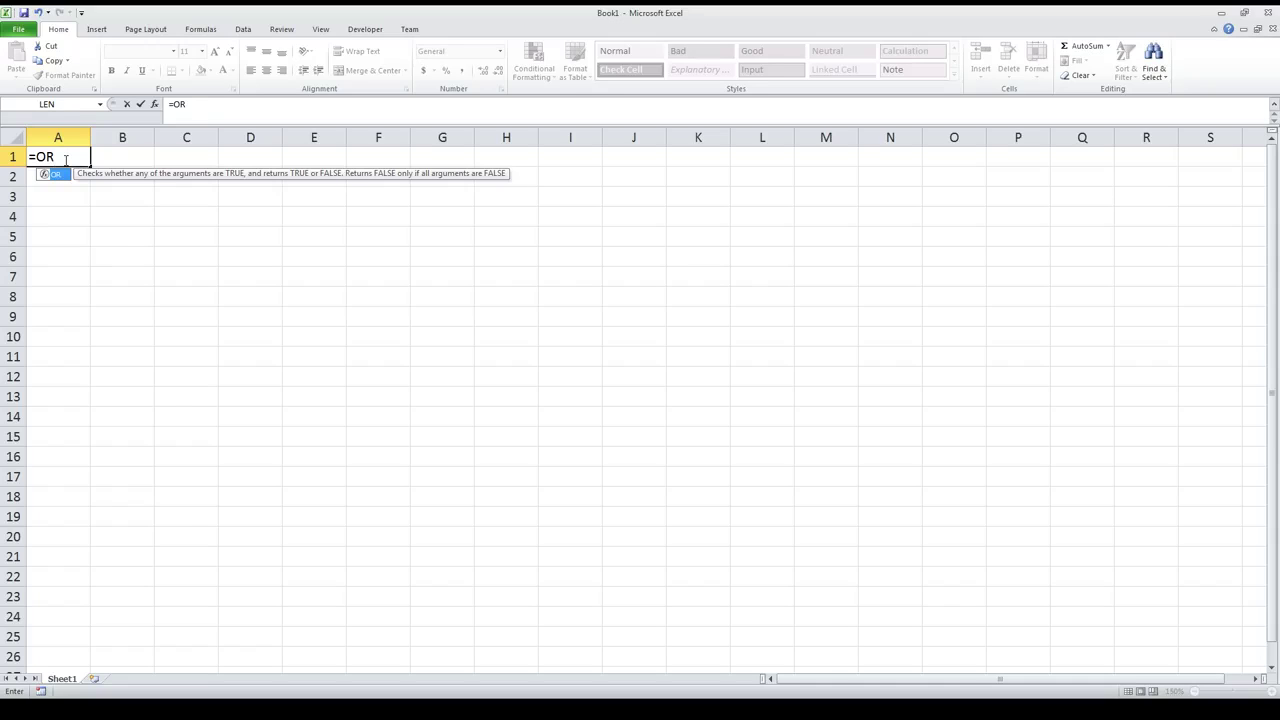
key(BackSpace)
key(BackSpace)
key(BackSpace)
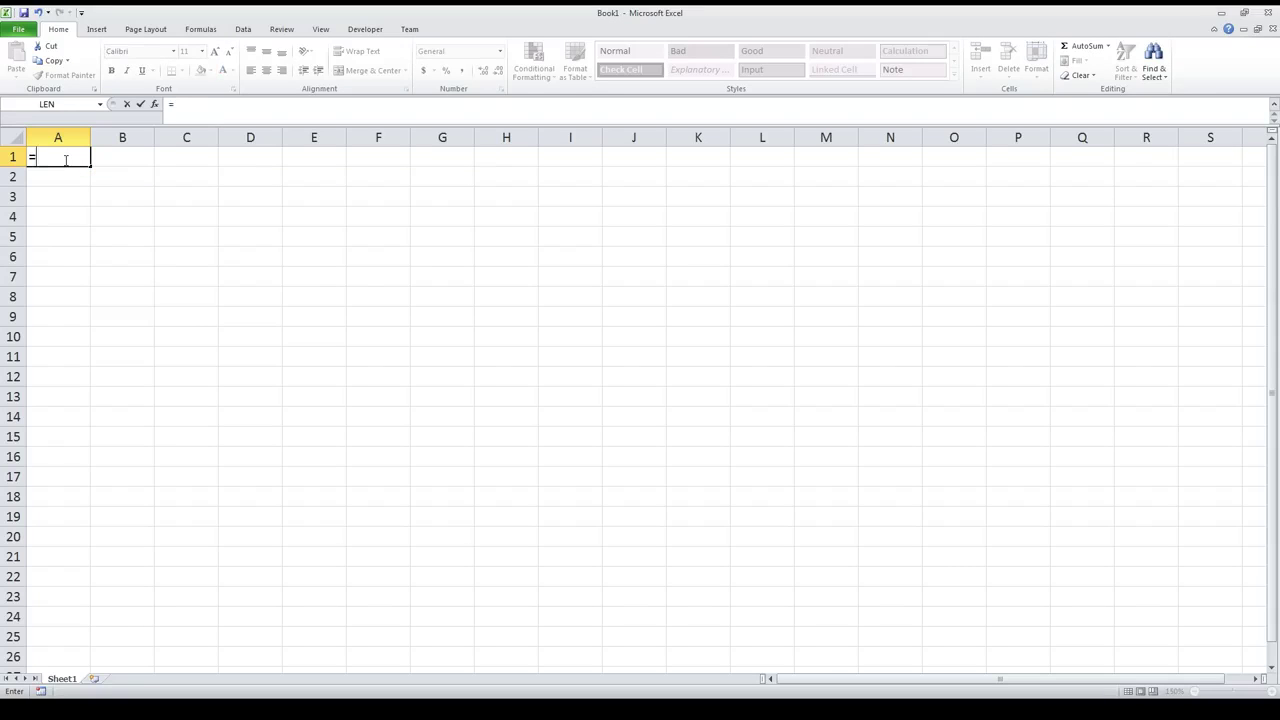
Look up the description of the NOT function in cell A1 and remove the function name again
text(=NOT)
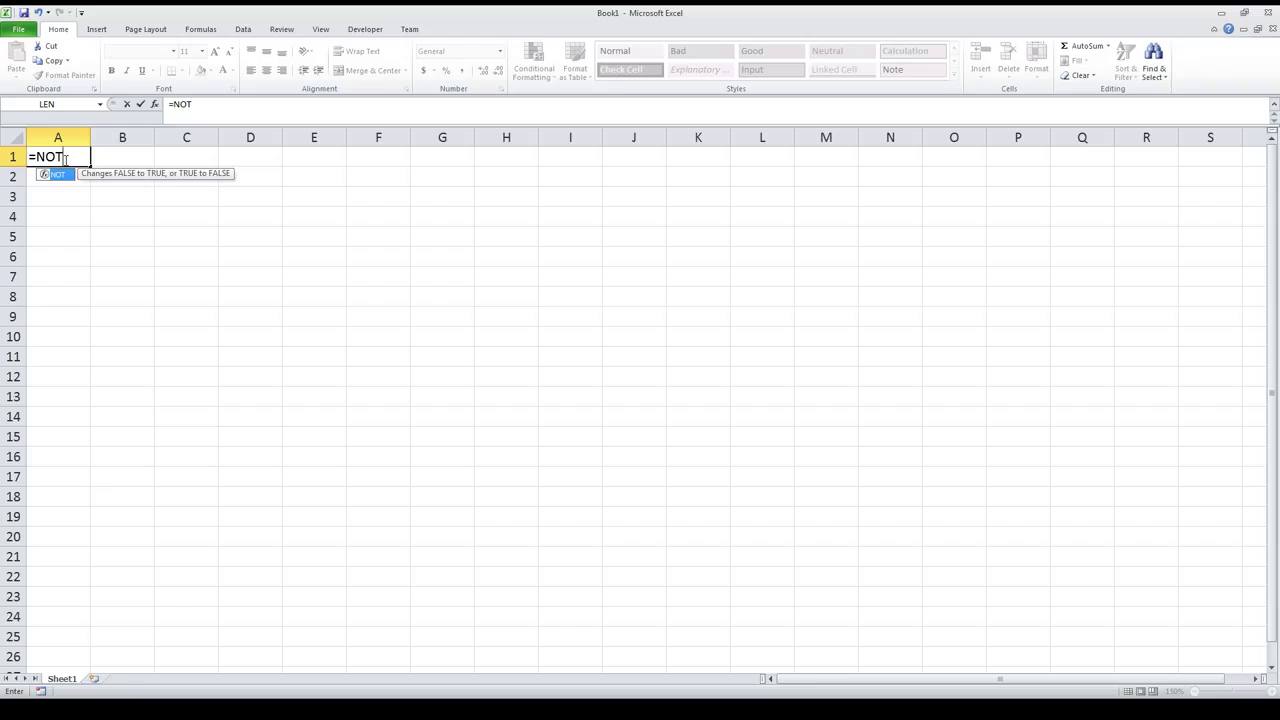
key(BackSpace)
key(BackSpace)
key(BackSpace)
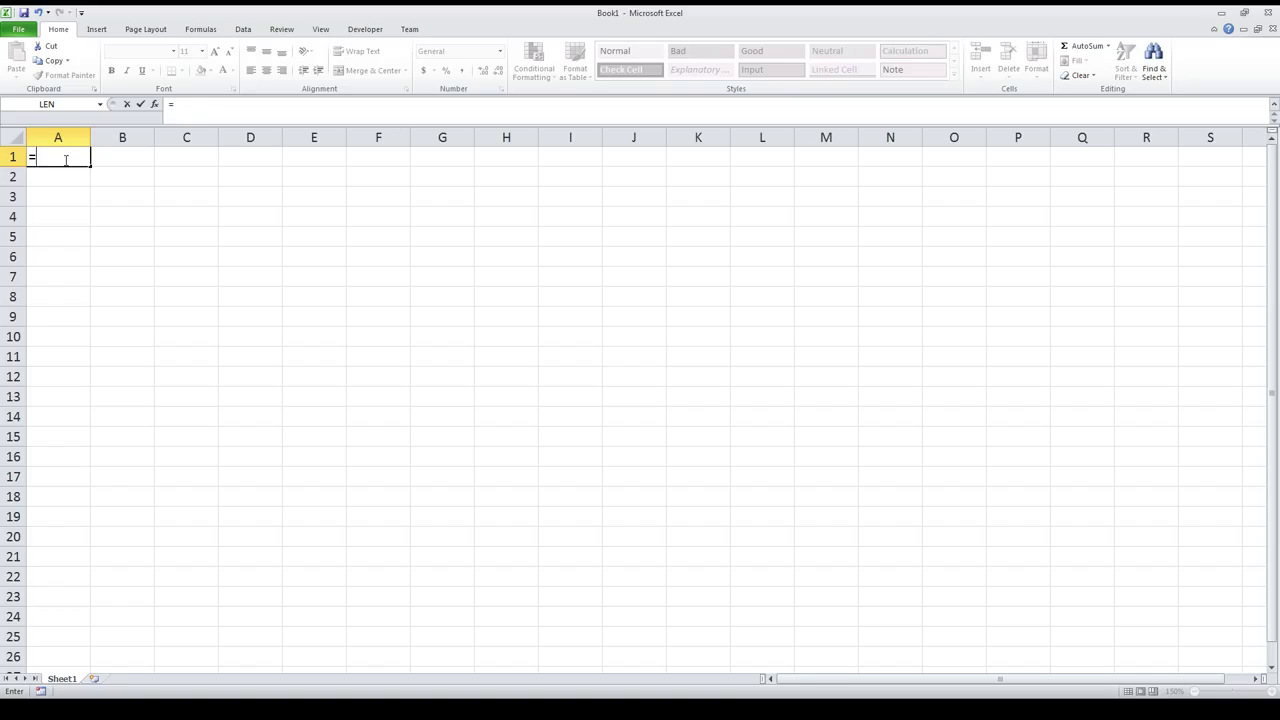
Enter the formula =NOT(TRUE) in cell A1
text(NOT()
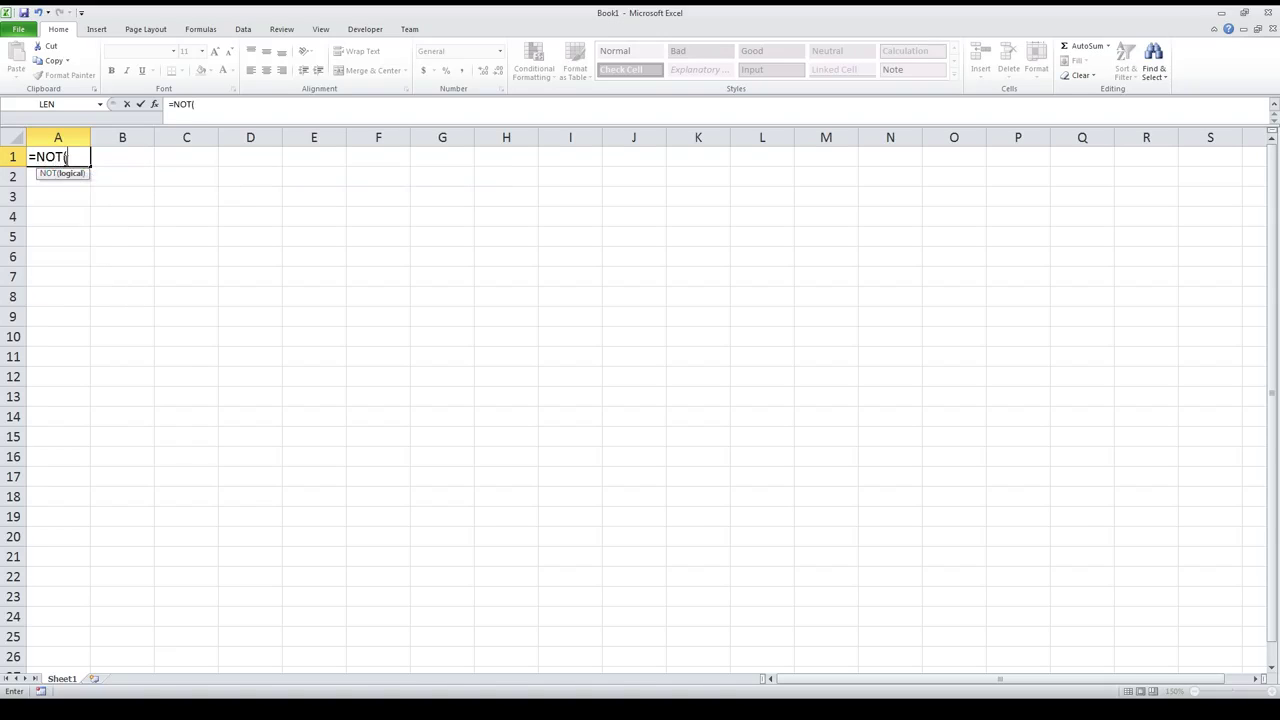
text(TRUE)
key(BackSpace)
text(E)
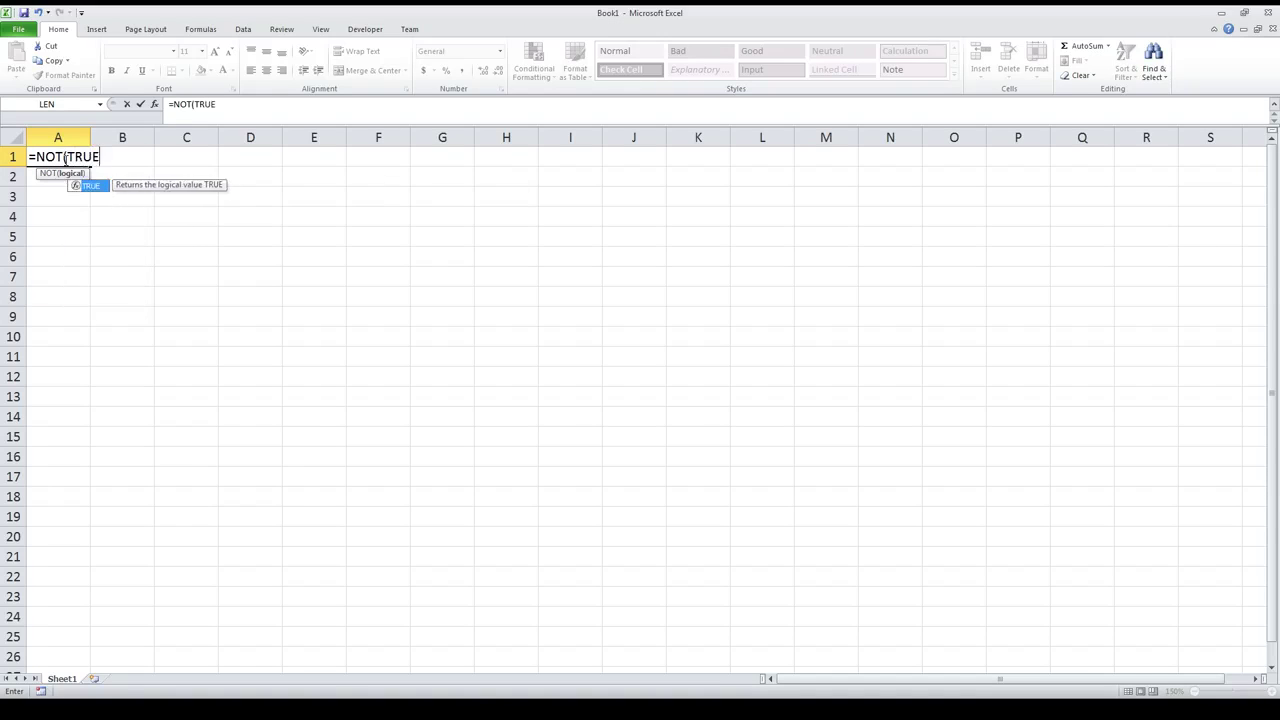
key(Return)
Change the argument of the NOT formula in cell A1 to FALSE
click(62, 160)
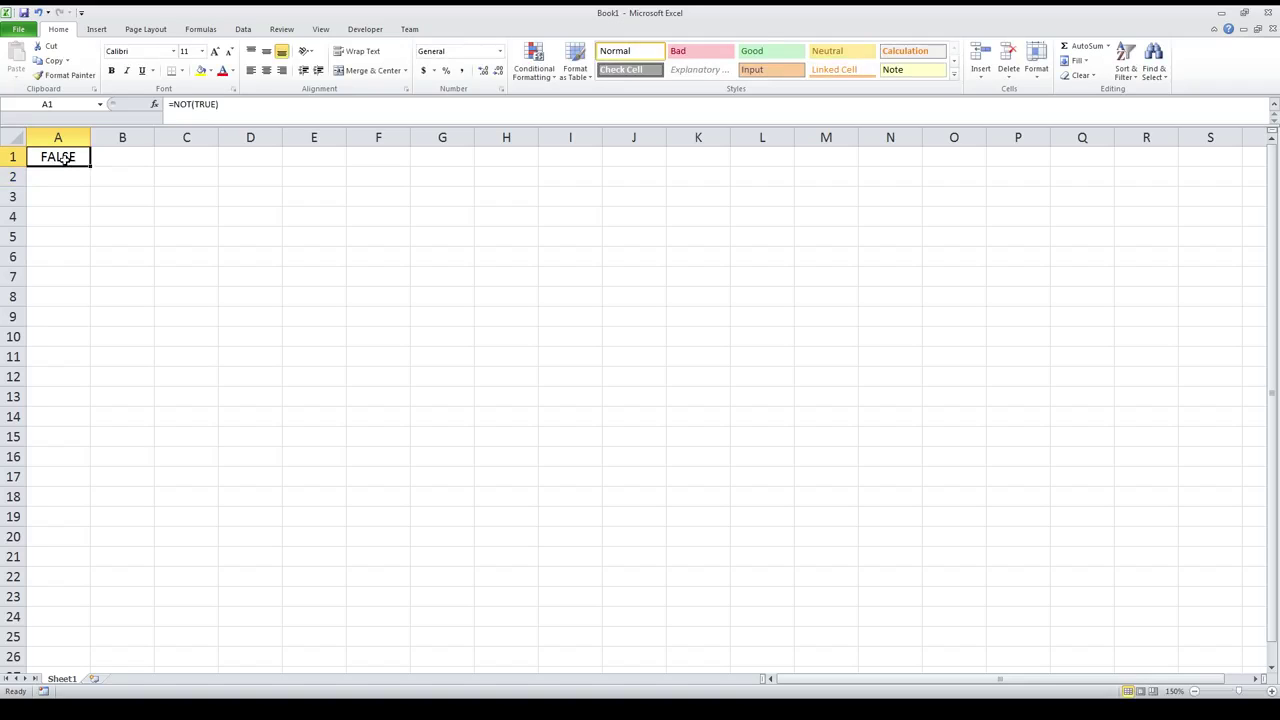
drag(194, 104, 220, 104)
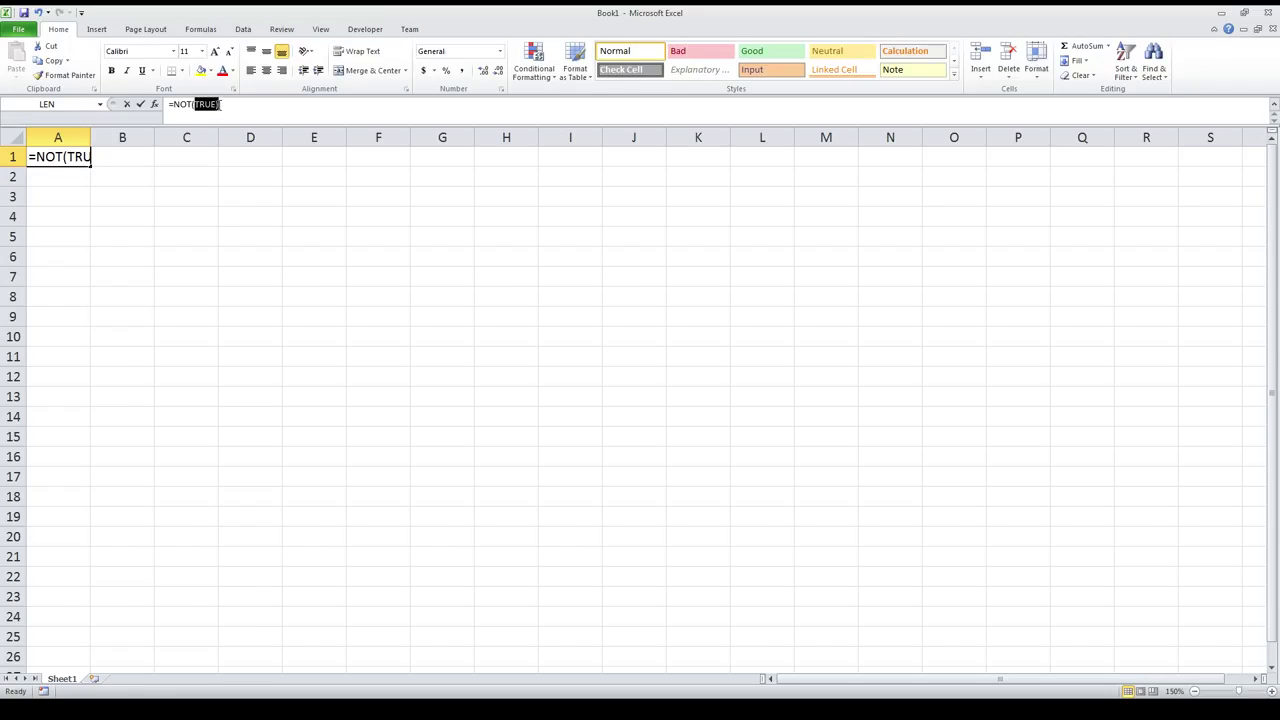
text(FALSE)
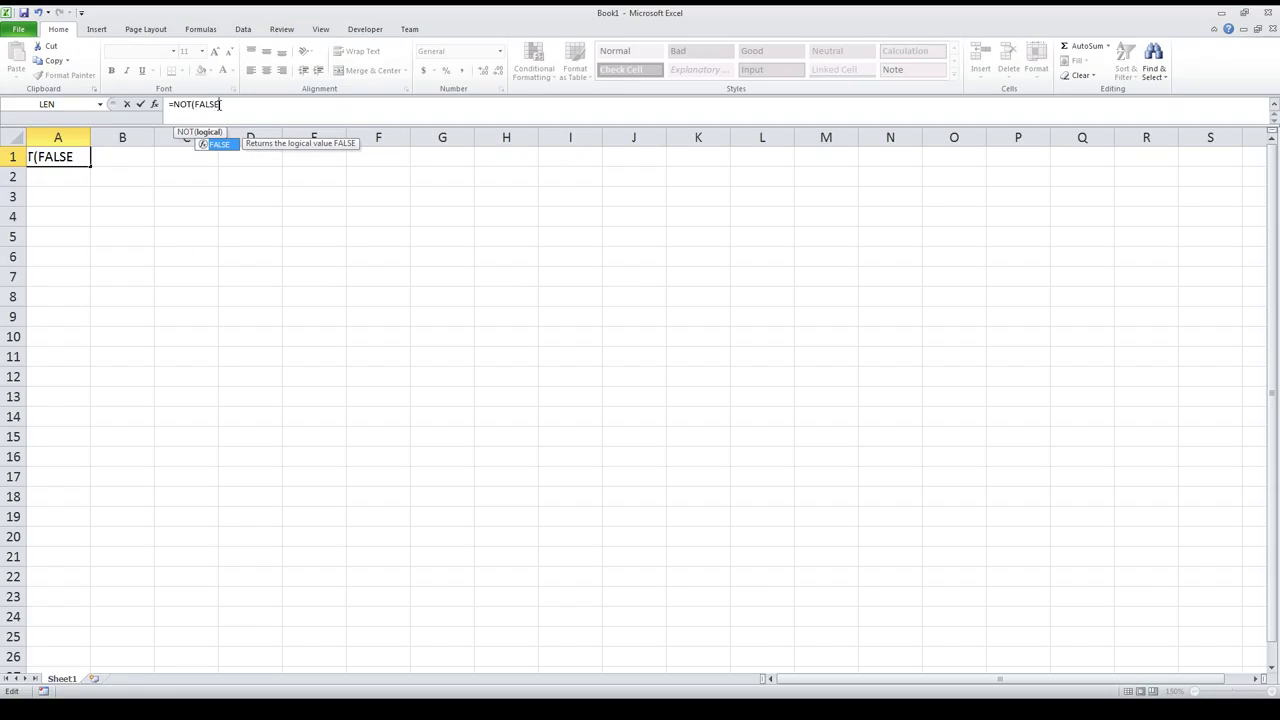
text())
key(Return)
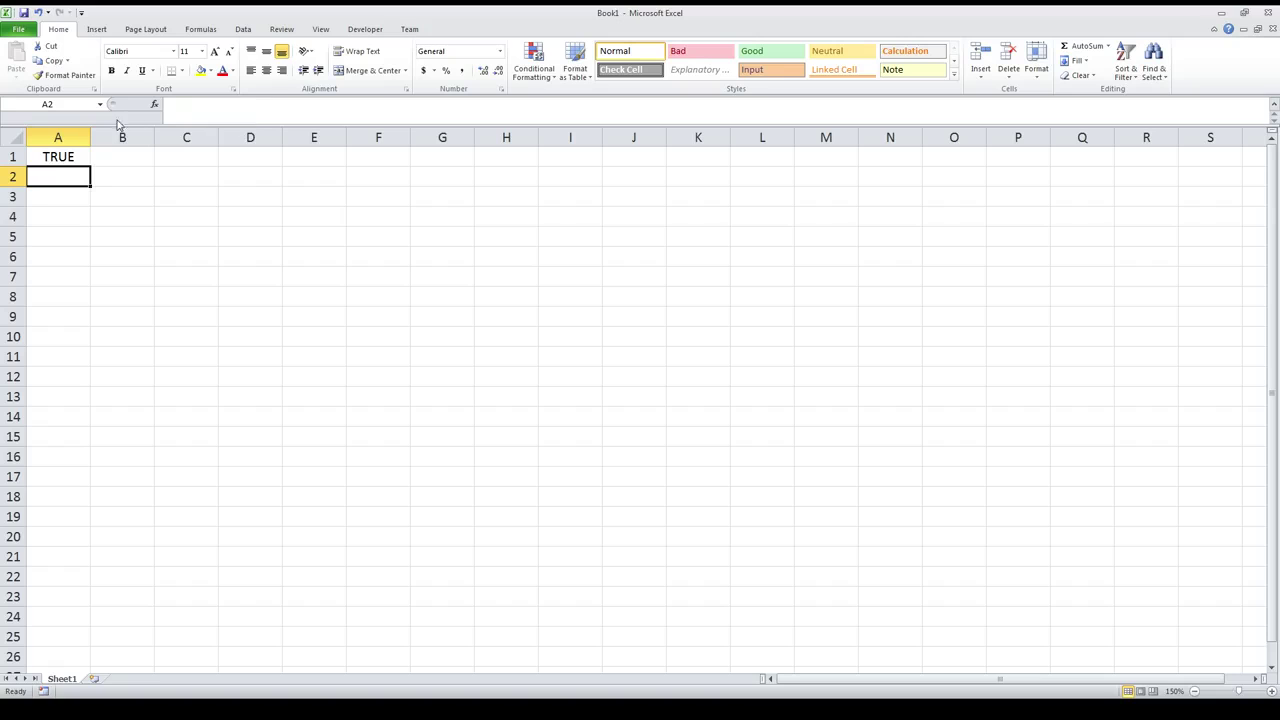
Replace the NOT formula in cell A1 with =AND(1<3,2<5)
click(63, 161)
mouse_move(173, 104)
mouse_down()
mouse_move(254, 106)
mouse_move(163, 104)
mouse_up()
click(185, 106)
click(246, 105)
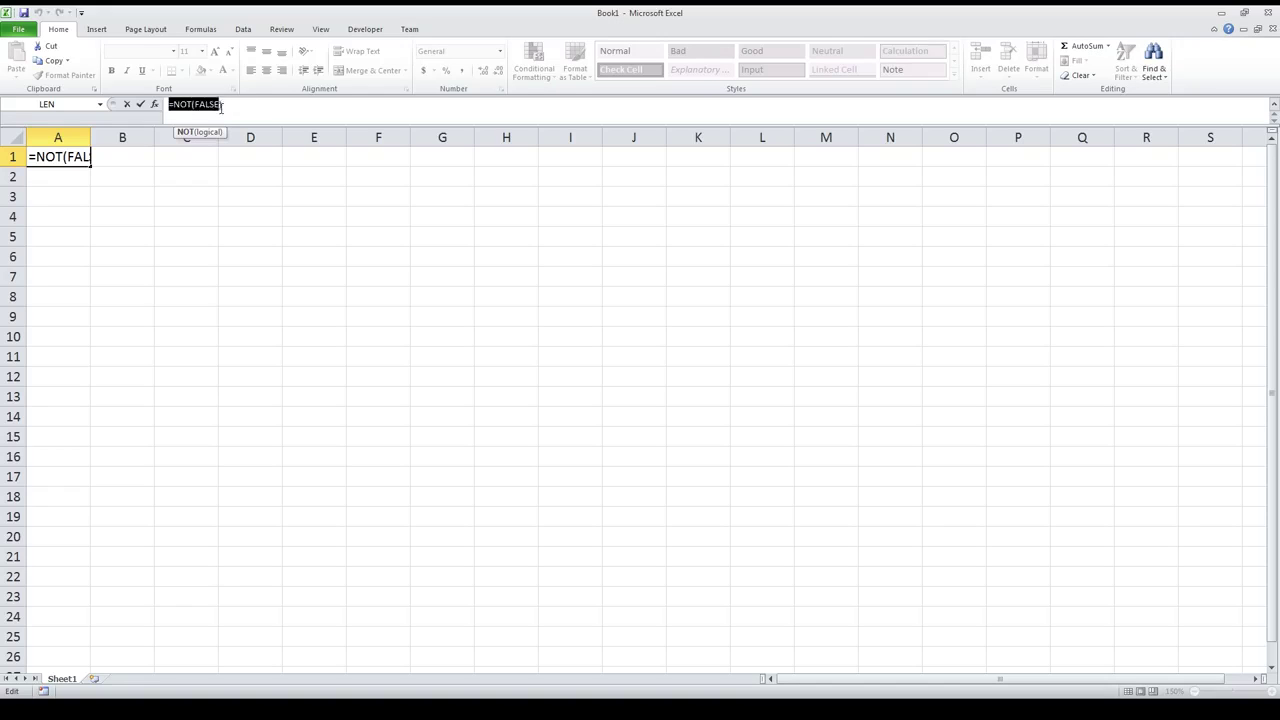
click(234, 110)
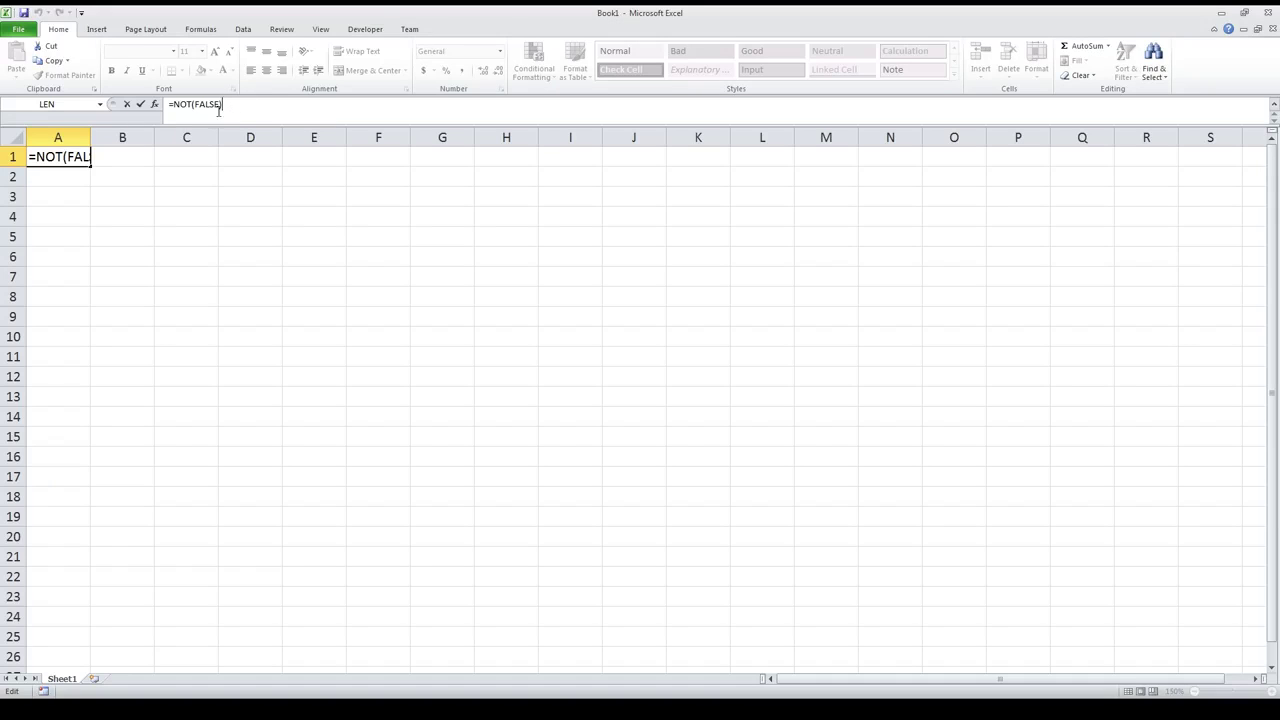
drag(232, 104, 174, 104)
key(BackSpace)
text(AND)
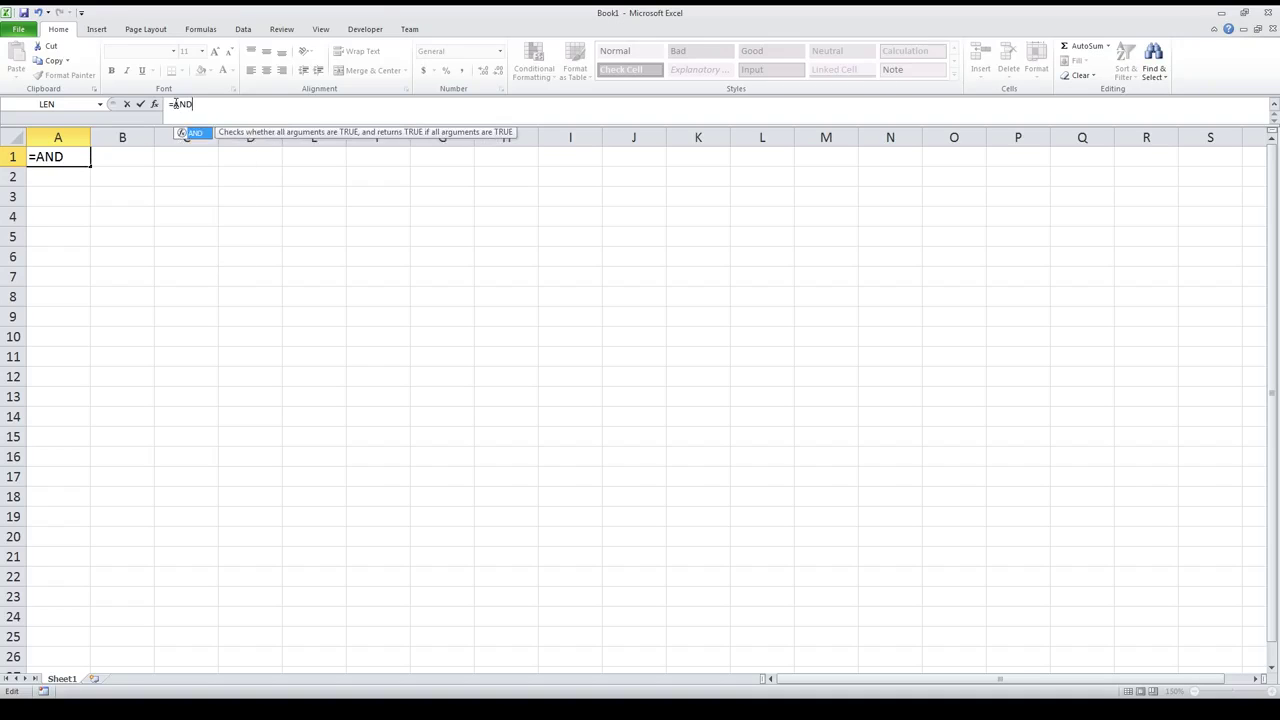
text(()
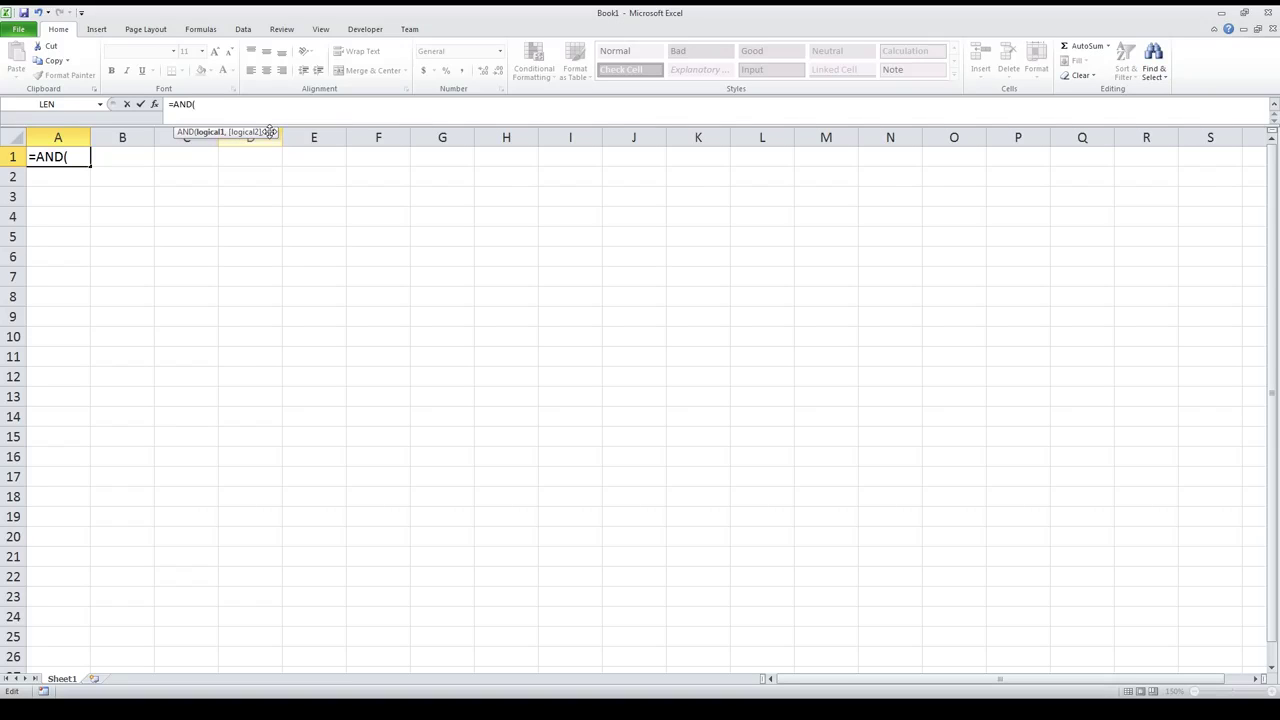
text(1<3,2<5)
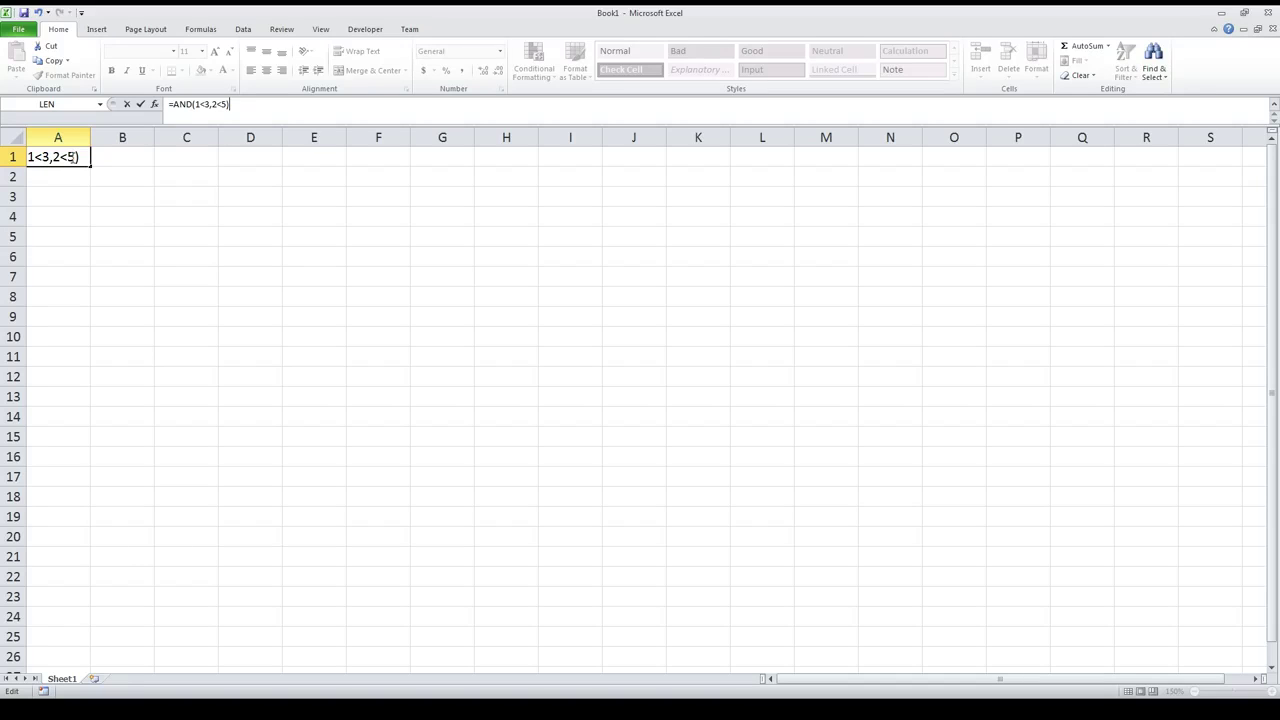
key(Return)
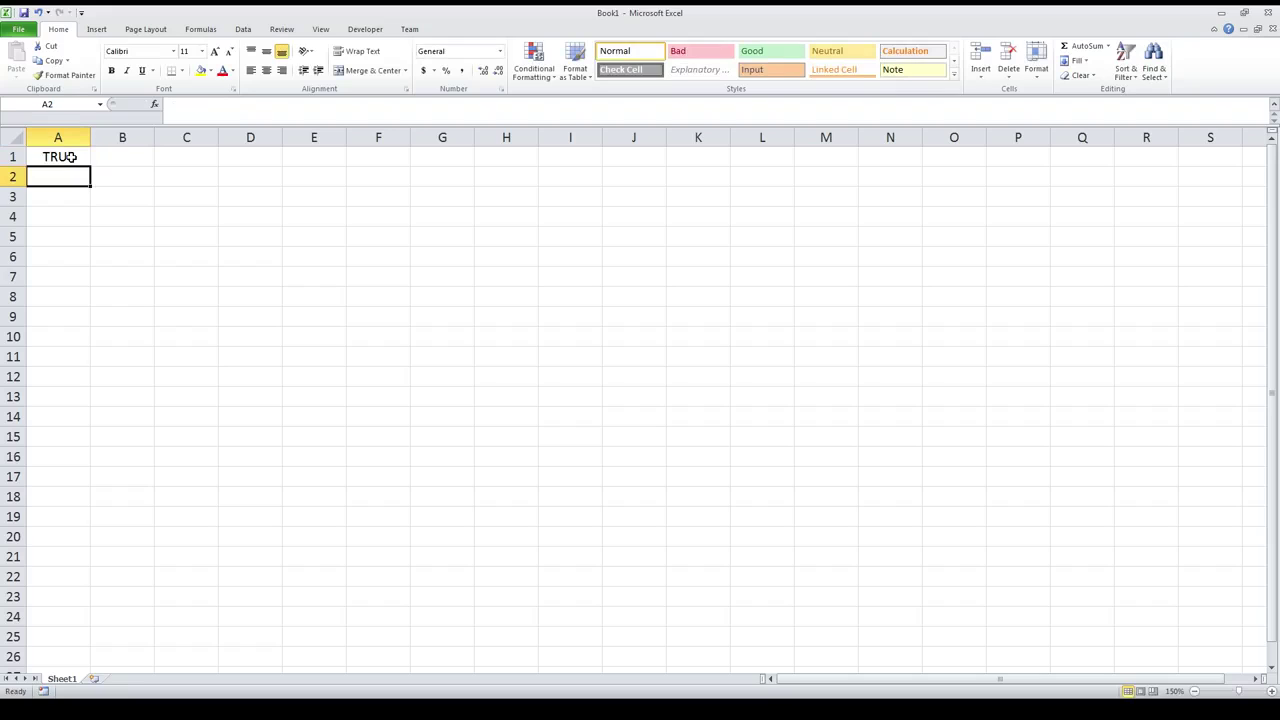
Delete the AND formula from cell A1, leaving the cell empty
click(72, 157)
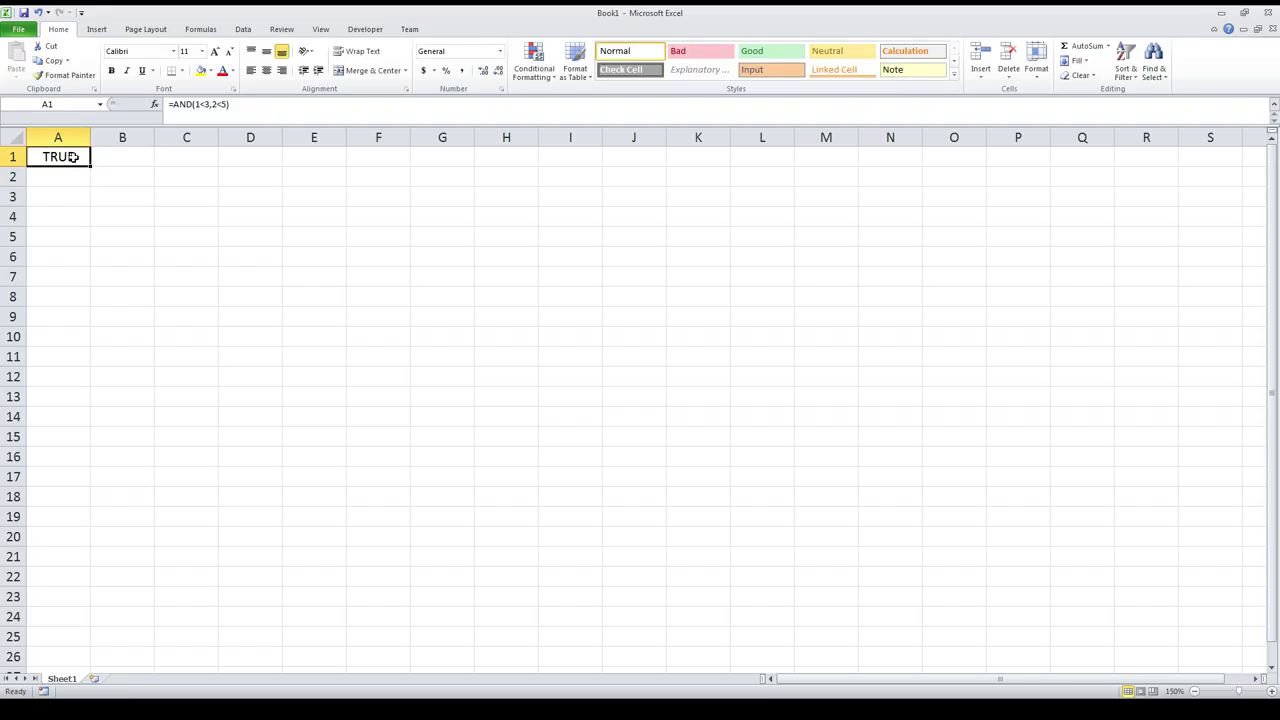
click(213, 104)
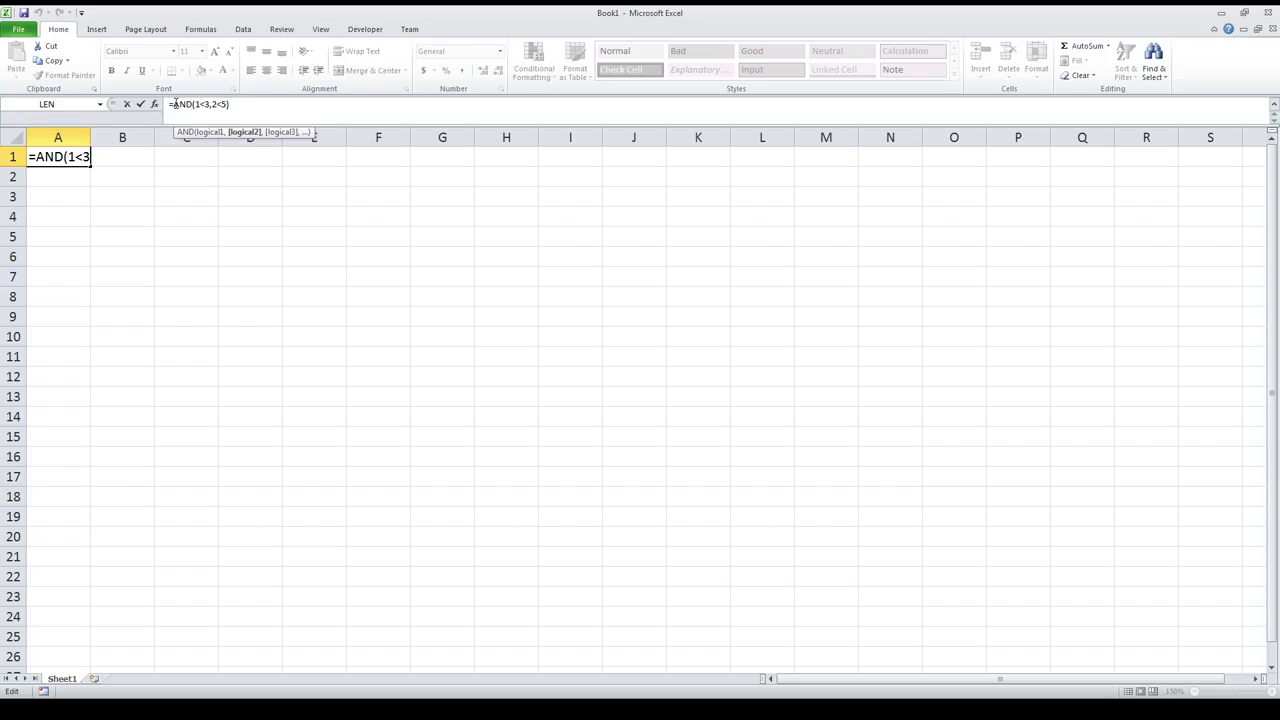
click(248, 109)
drag(248, 109, 172, 105)
click(172, 104)
shift+click(172, 104)
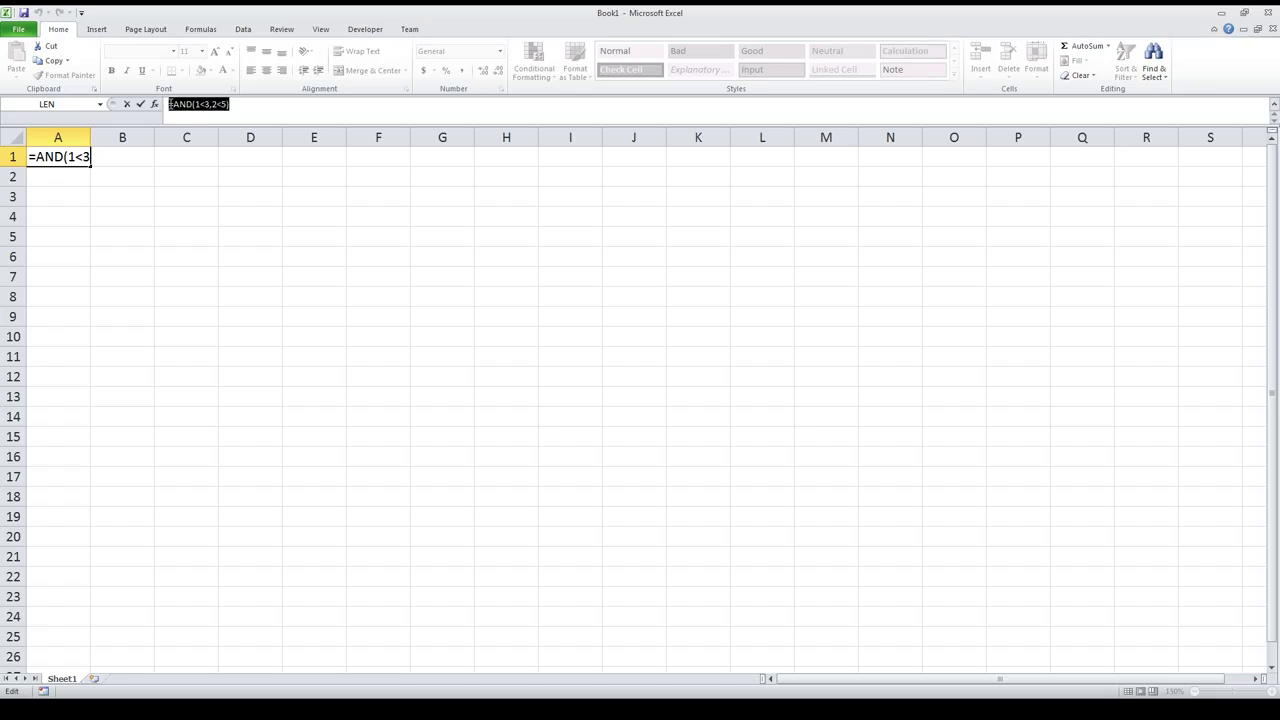
key(BackSpace)
key(Escape)
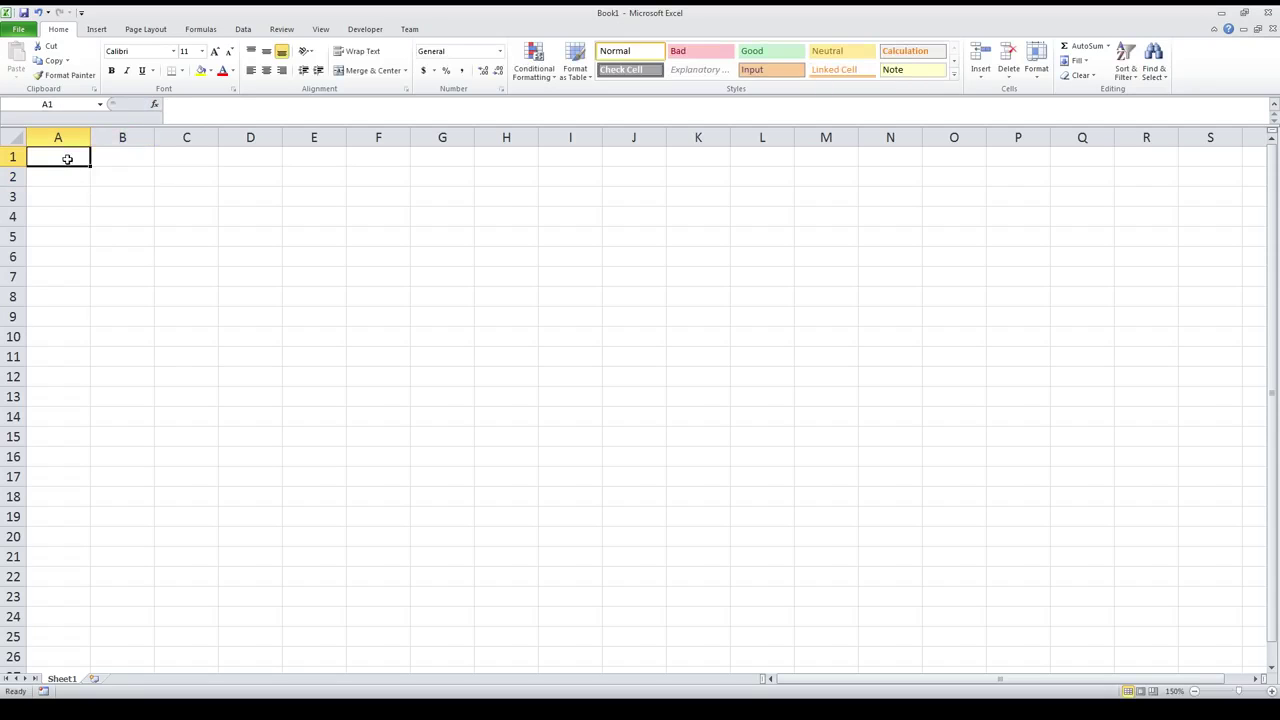
Enter the column headings Age, Has ID and Can Drink? in cells A1 to C1
text(Age)
key(Return)
key(Right)
key(Up)
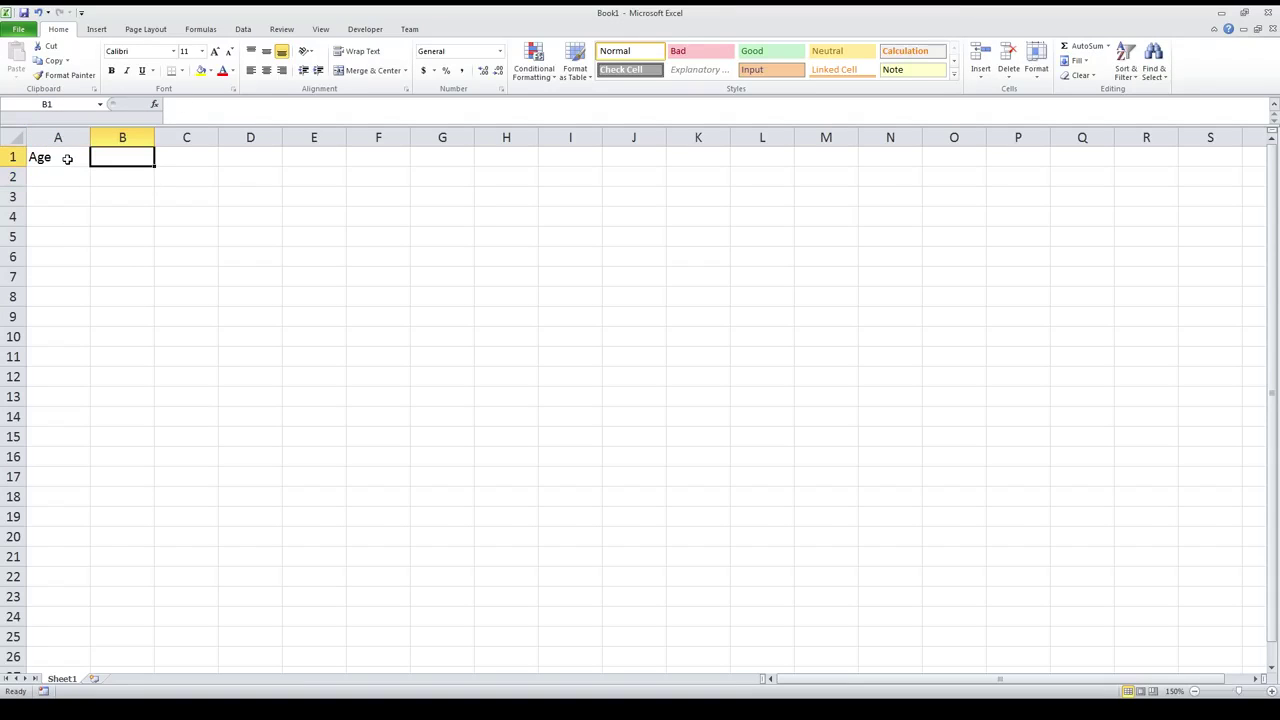
text(Has ID)
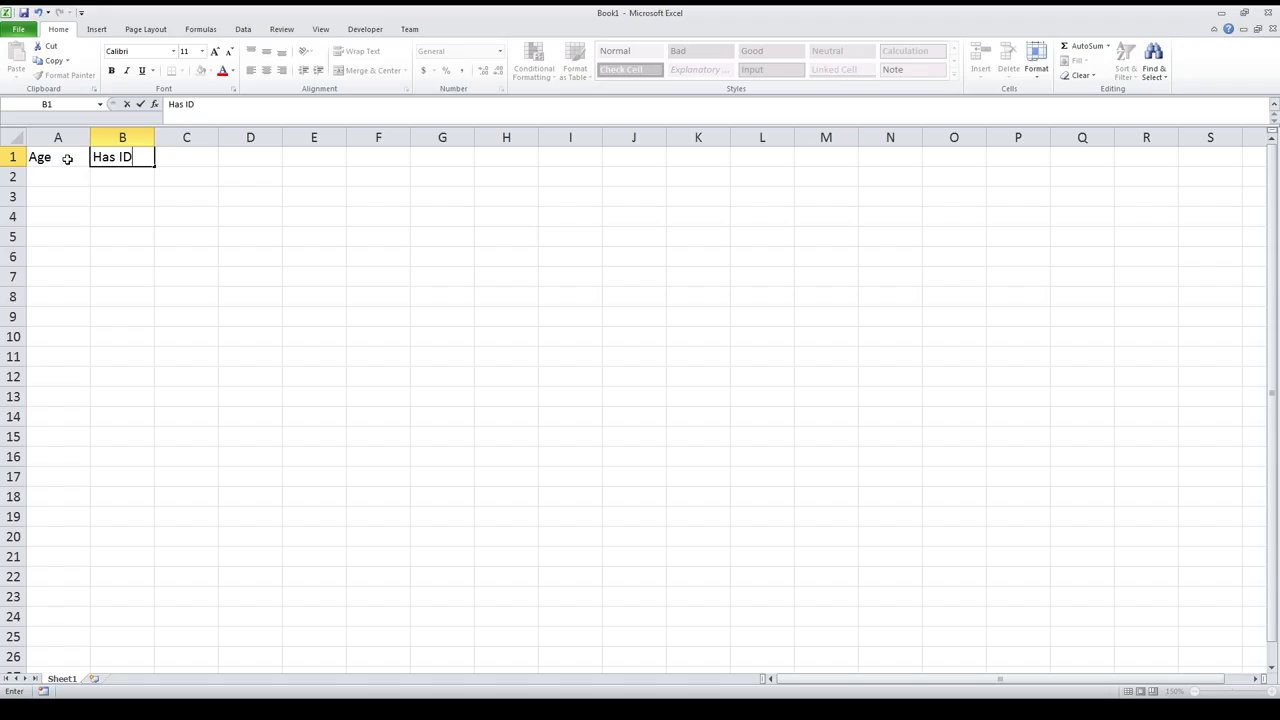
key(Tab)
text(Can Drink?)
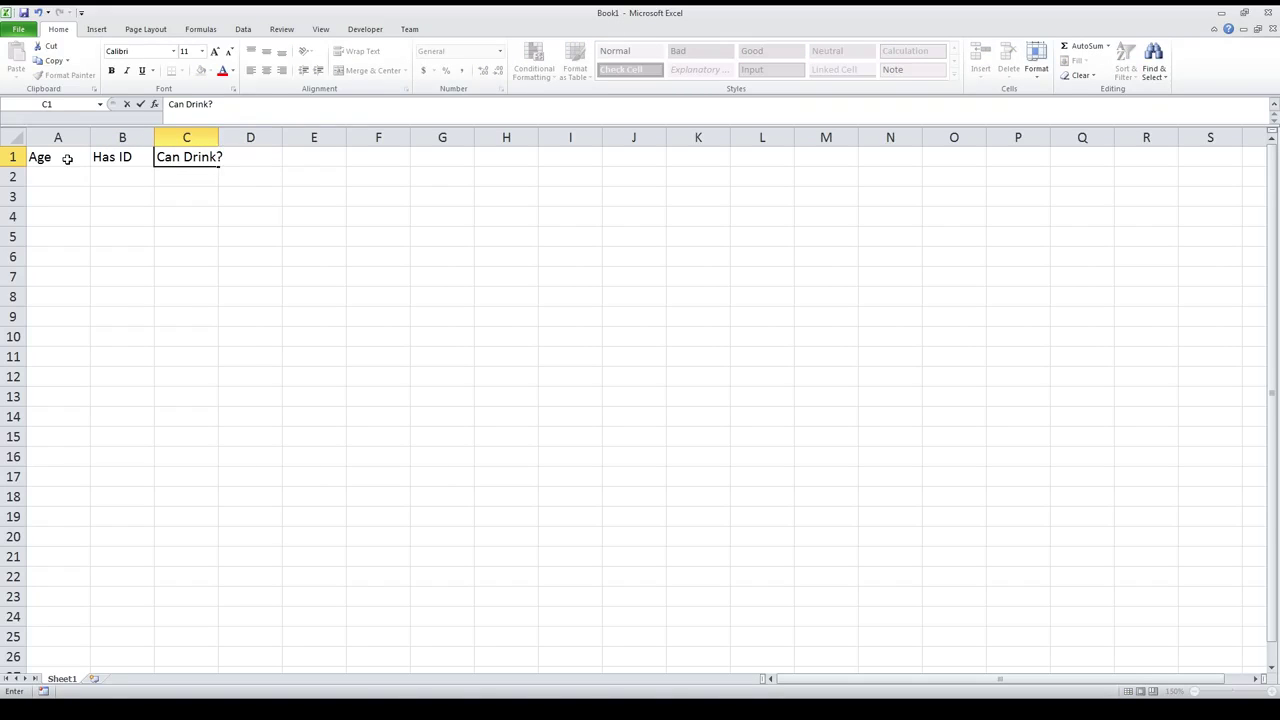
key(Return)
Fill in the first data row with 18 under Age and FALSE under Has ID
click(66, 175)
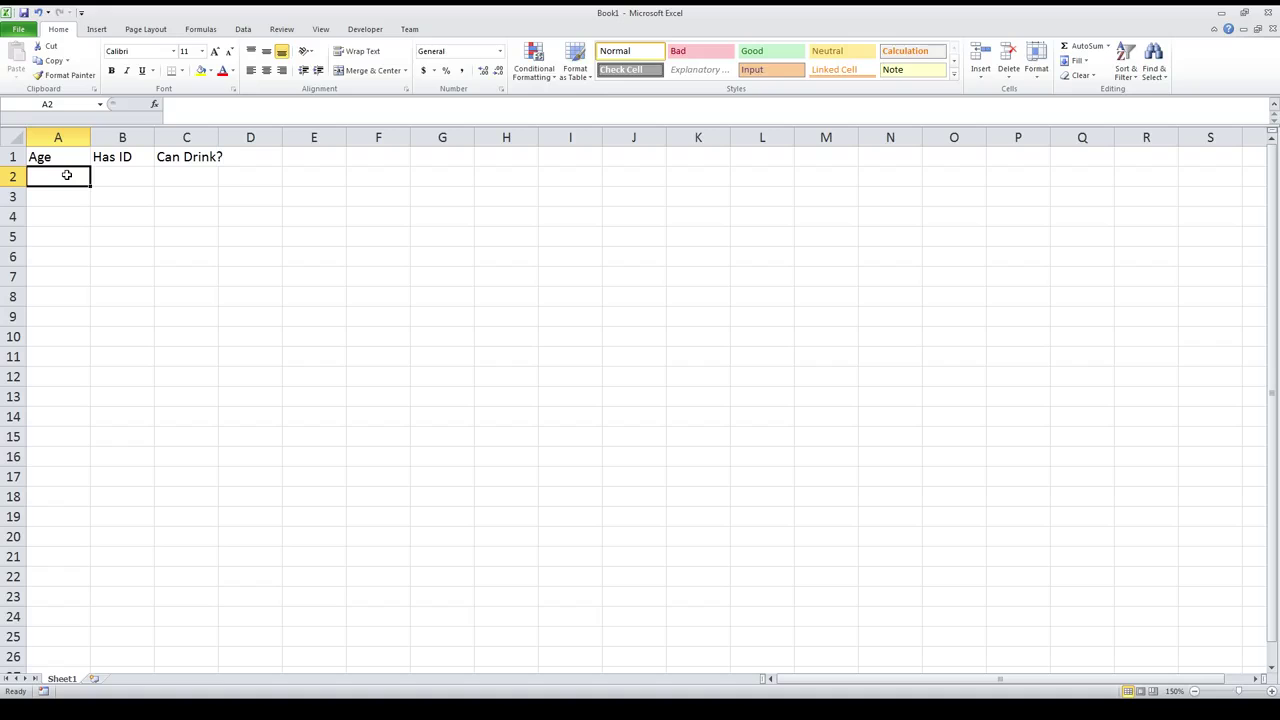
text(18)
key(Tab)
text(FALSE)
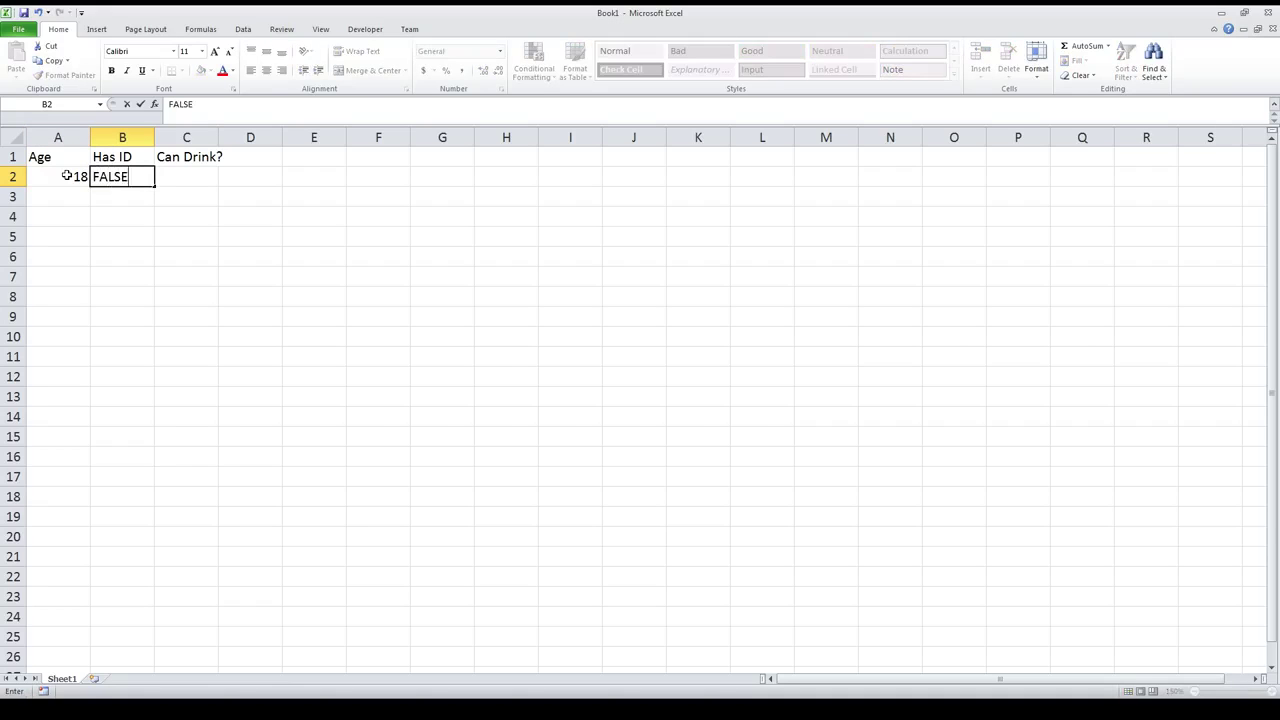
key(Return)
Begin an IF formula in cell C2 with the logical test AND(A2>=18,B2)
key(Up)
key(Right)
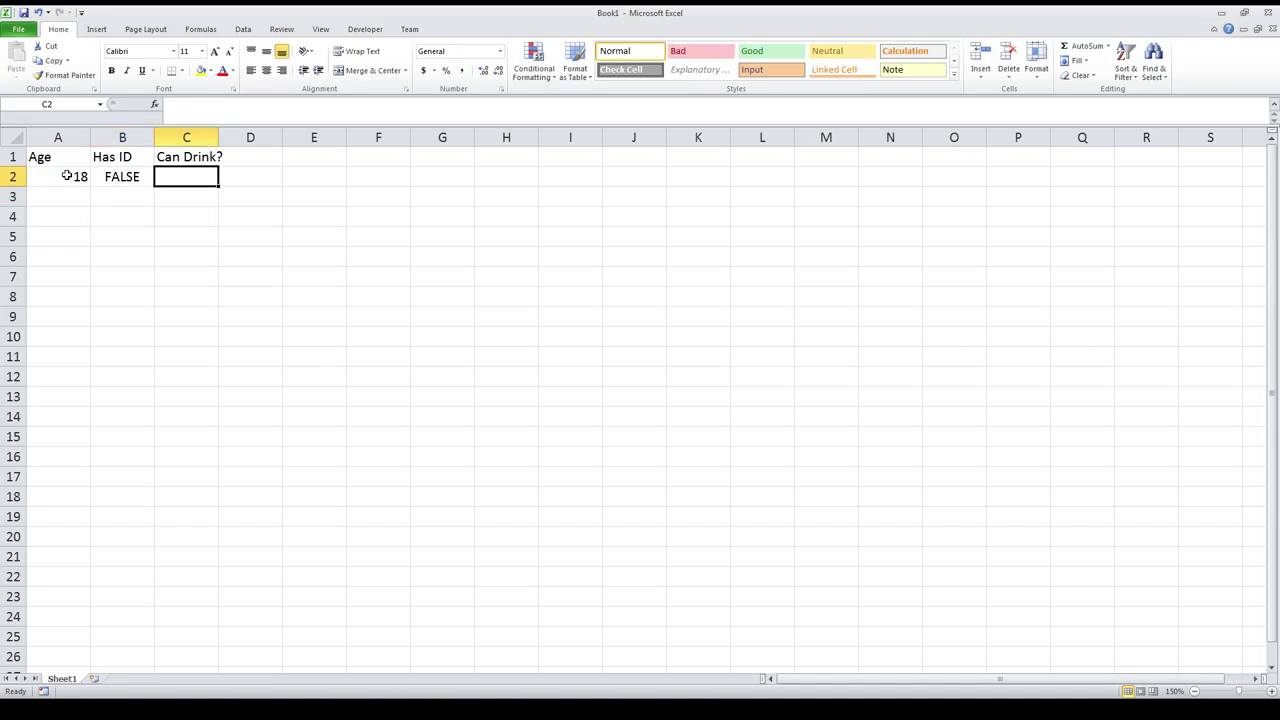
text(=)
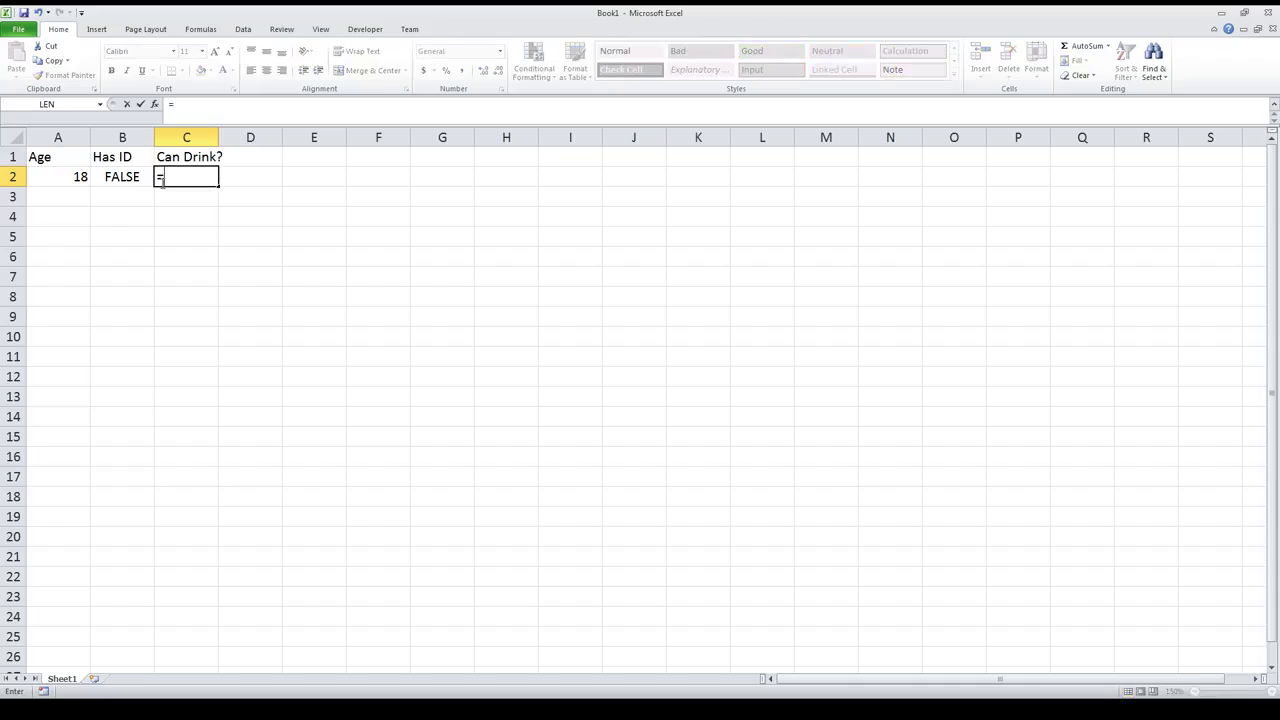
text(if)
key(Tab)
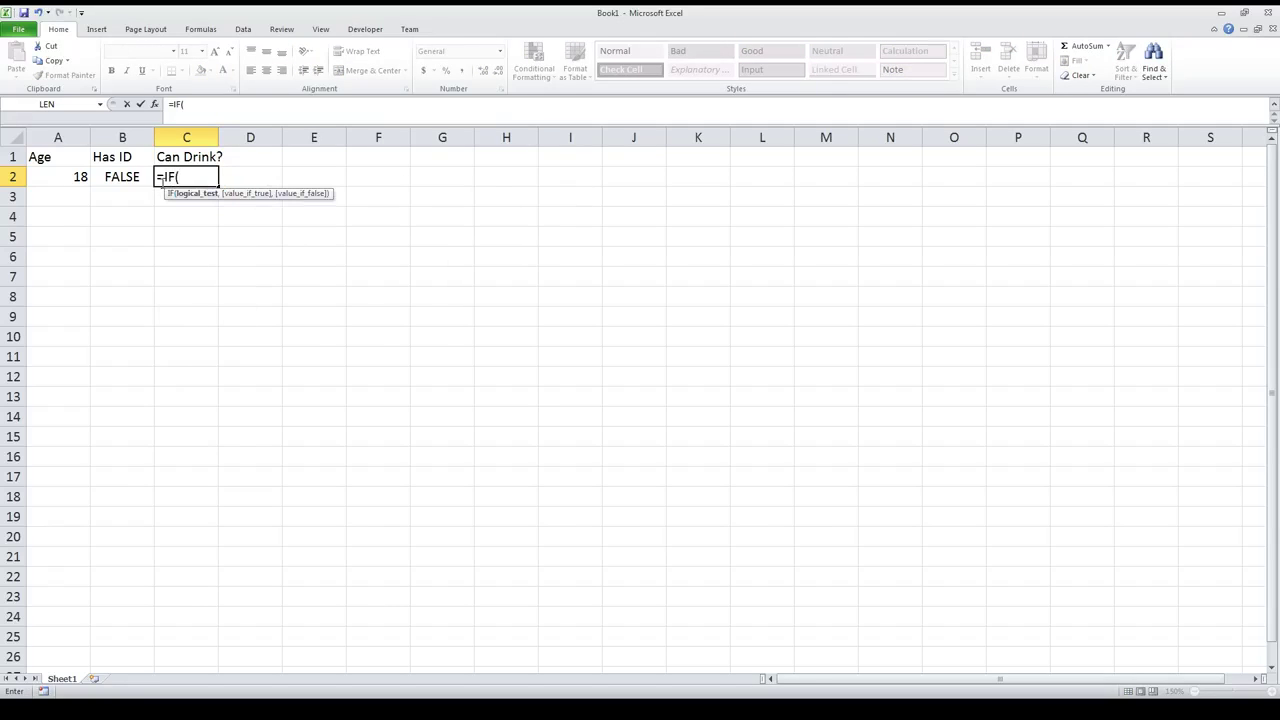
text(AND()
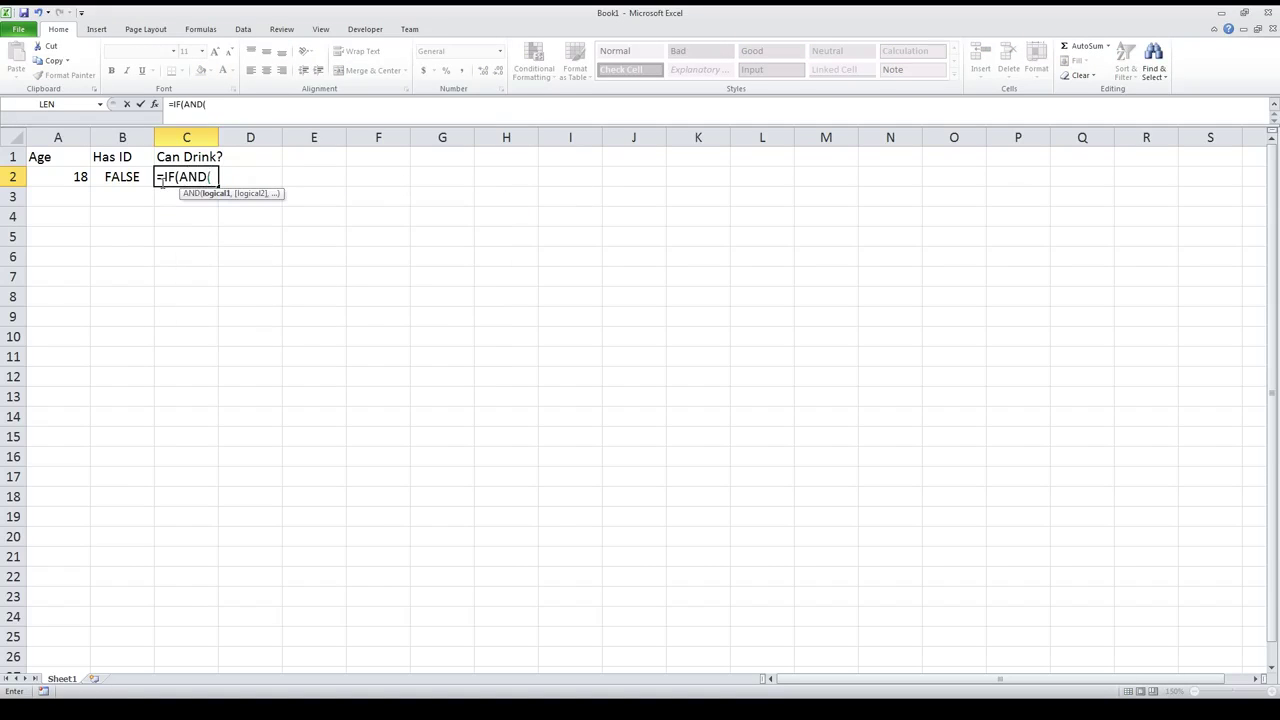
click(82, 177)
text(>)
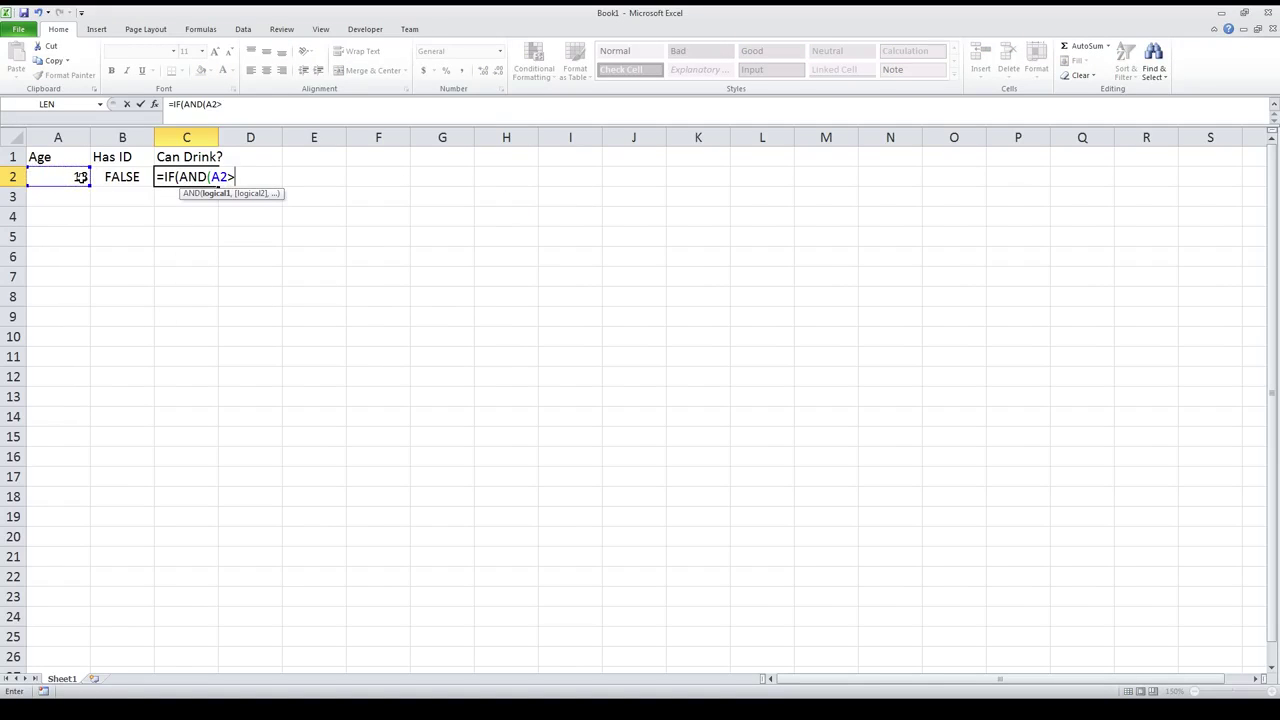
text(=18,)
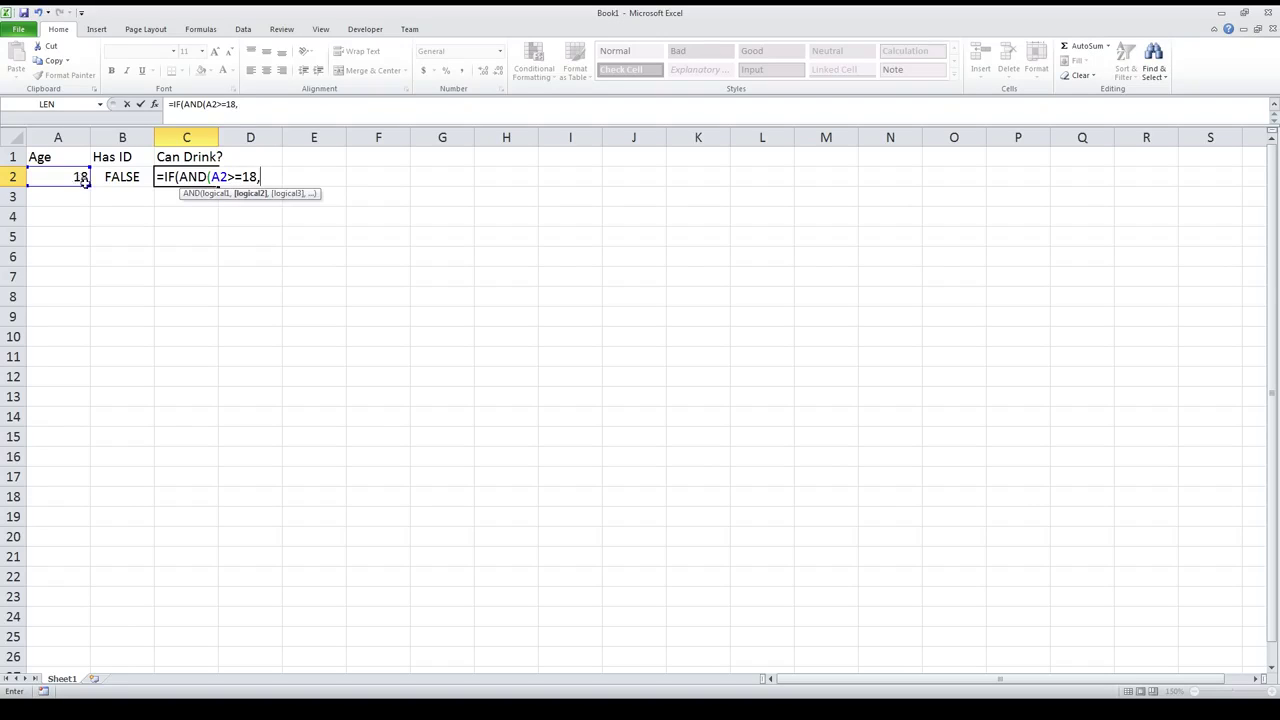
click(104, 177)
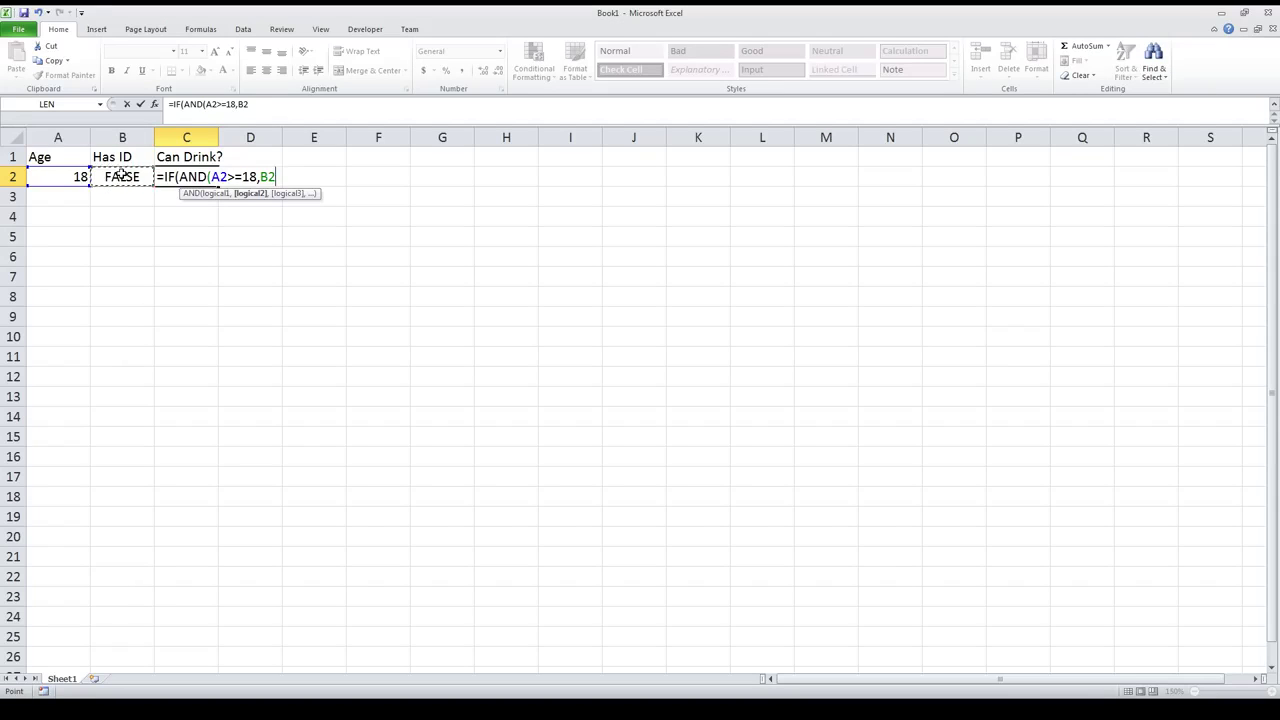
text())
Complete the IF formula in C2 to return "Can Drink" when true and "Can't Drink" when false
text(),"Can )
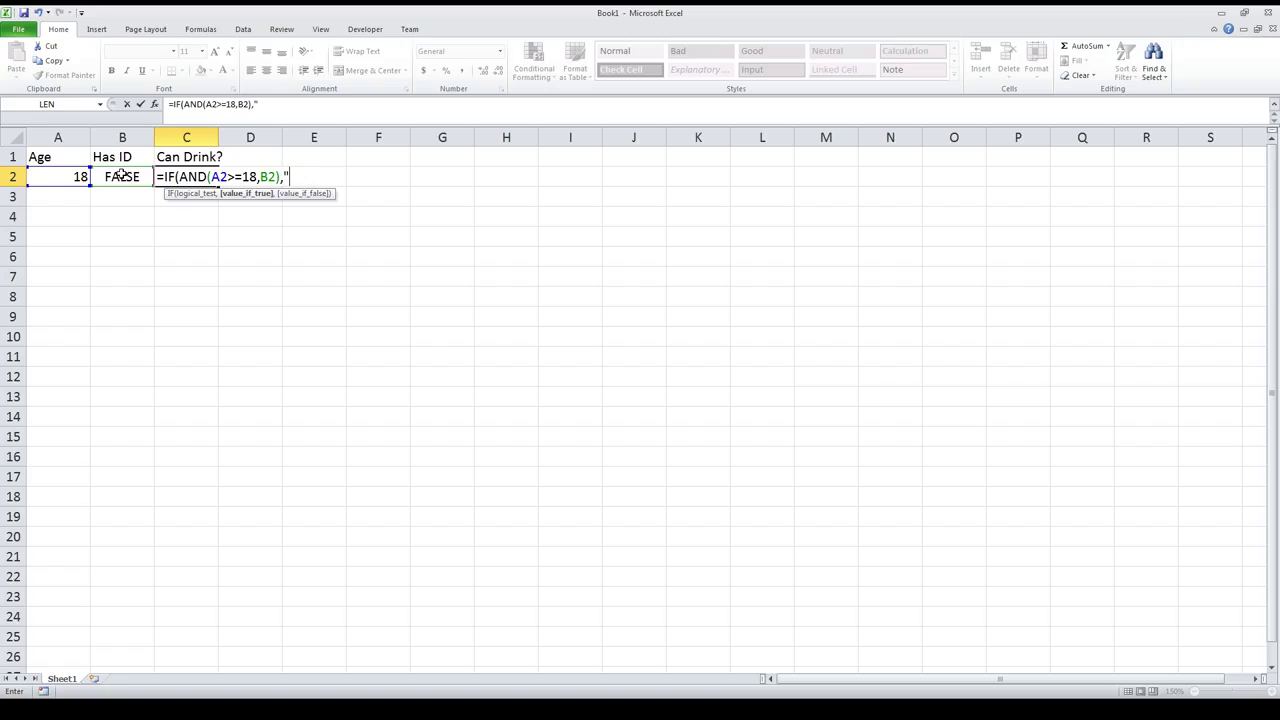
text(Drink",)
text( "Can)
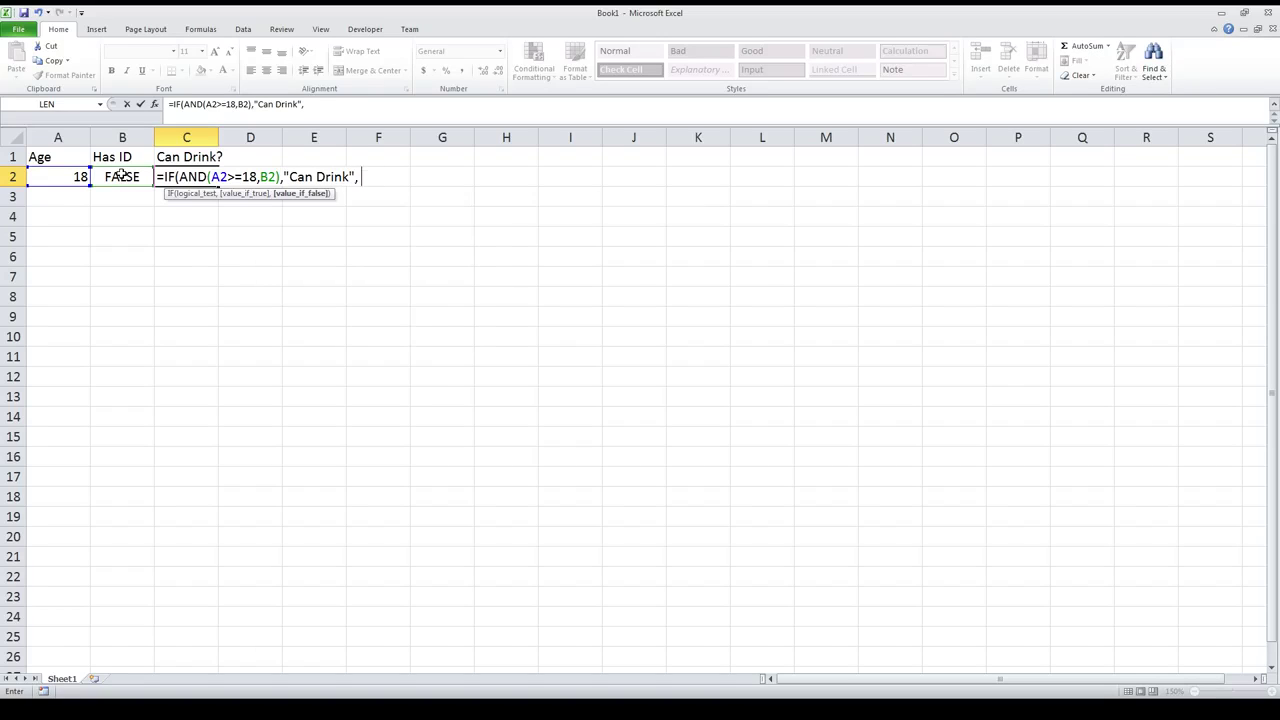
text('t Drink")
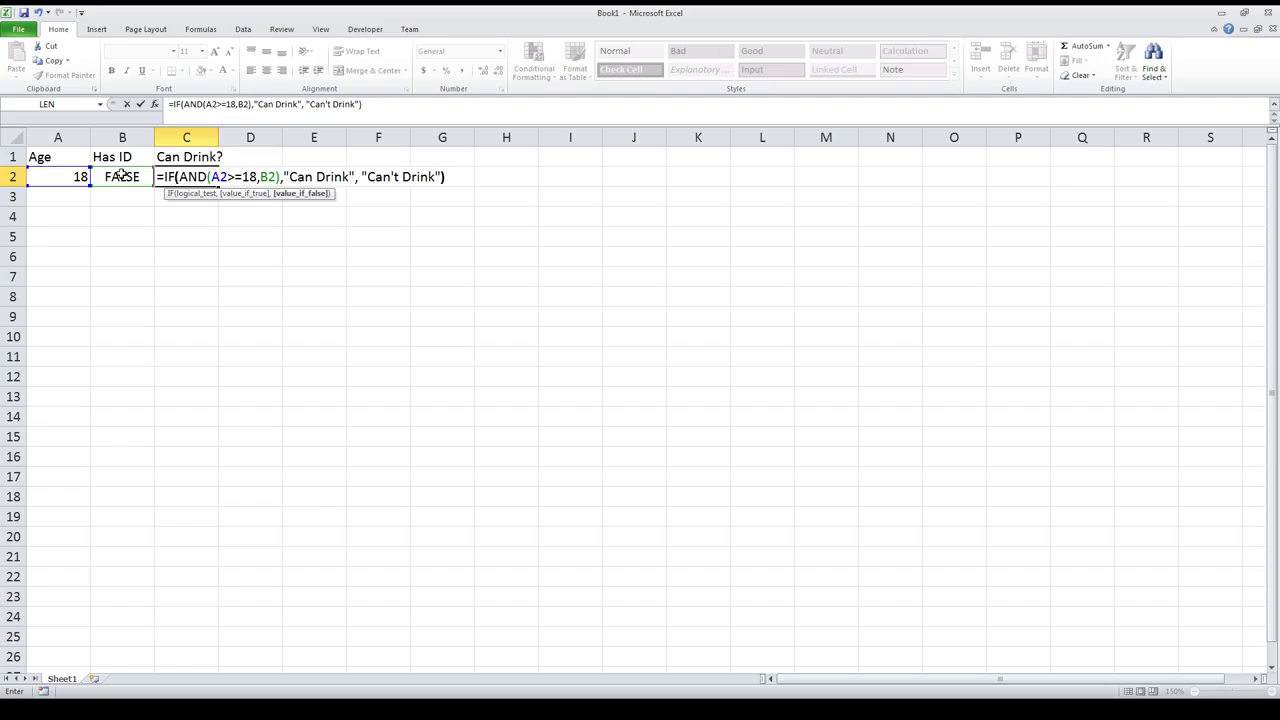
text())
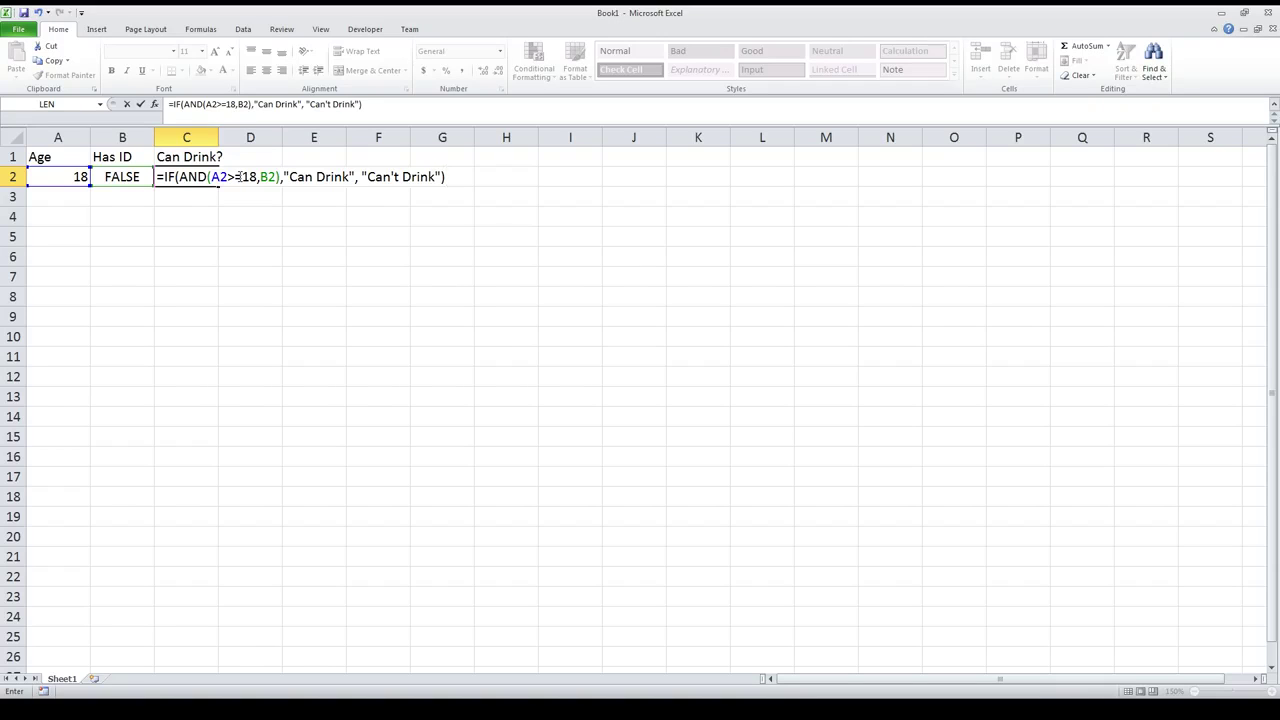
key(Return)
click(180, 178)
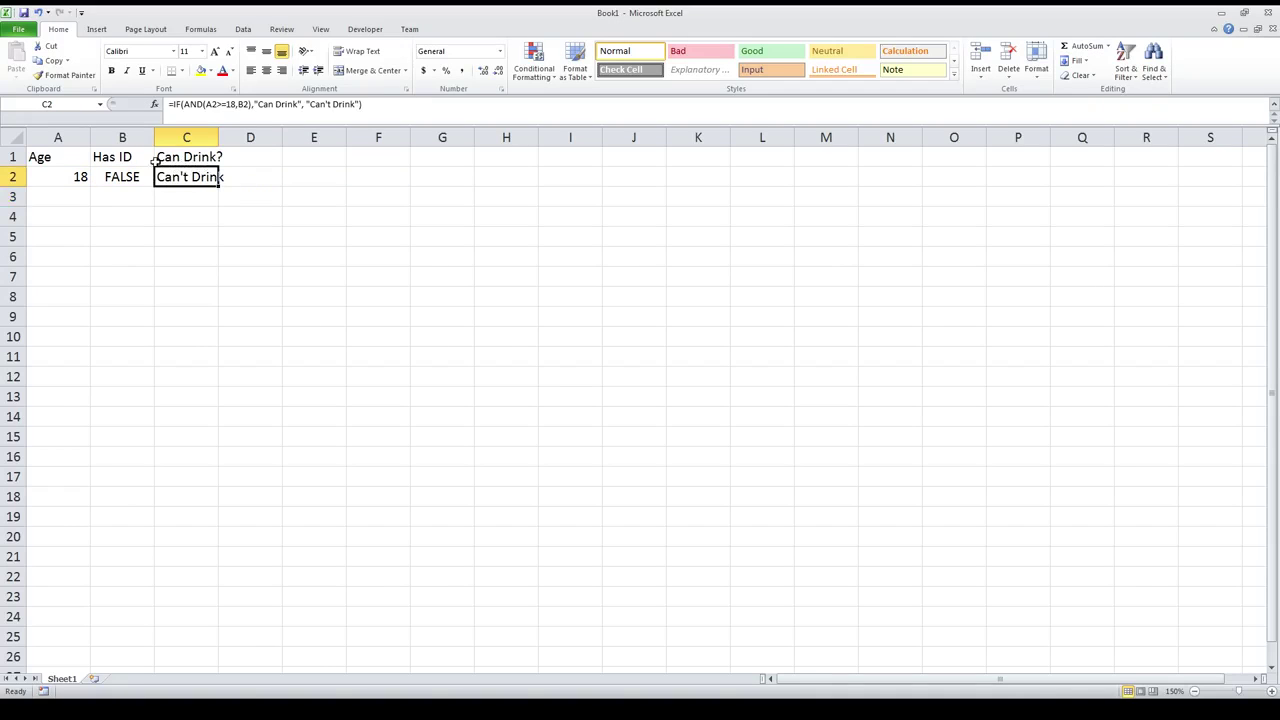
Set the Has ID value in cell B2 to TRUE
click(115, 178)
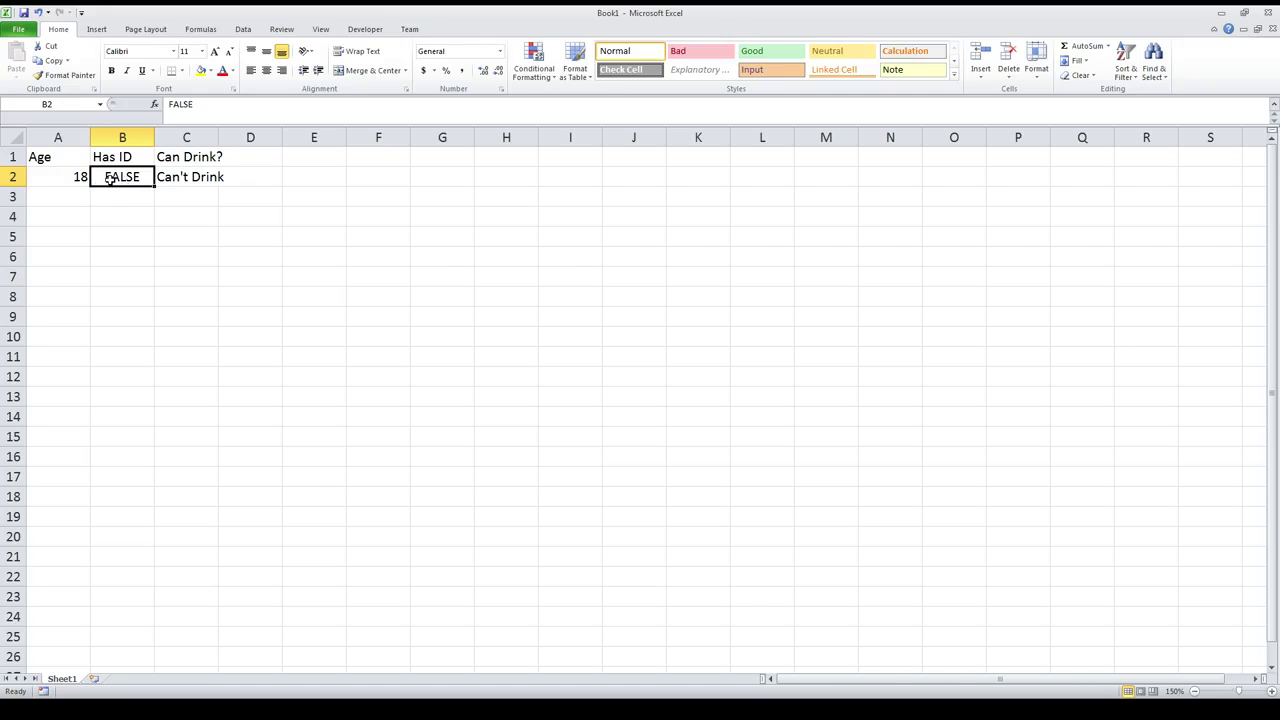
text(TRUE)
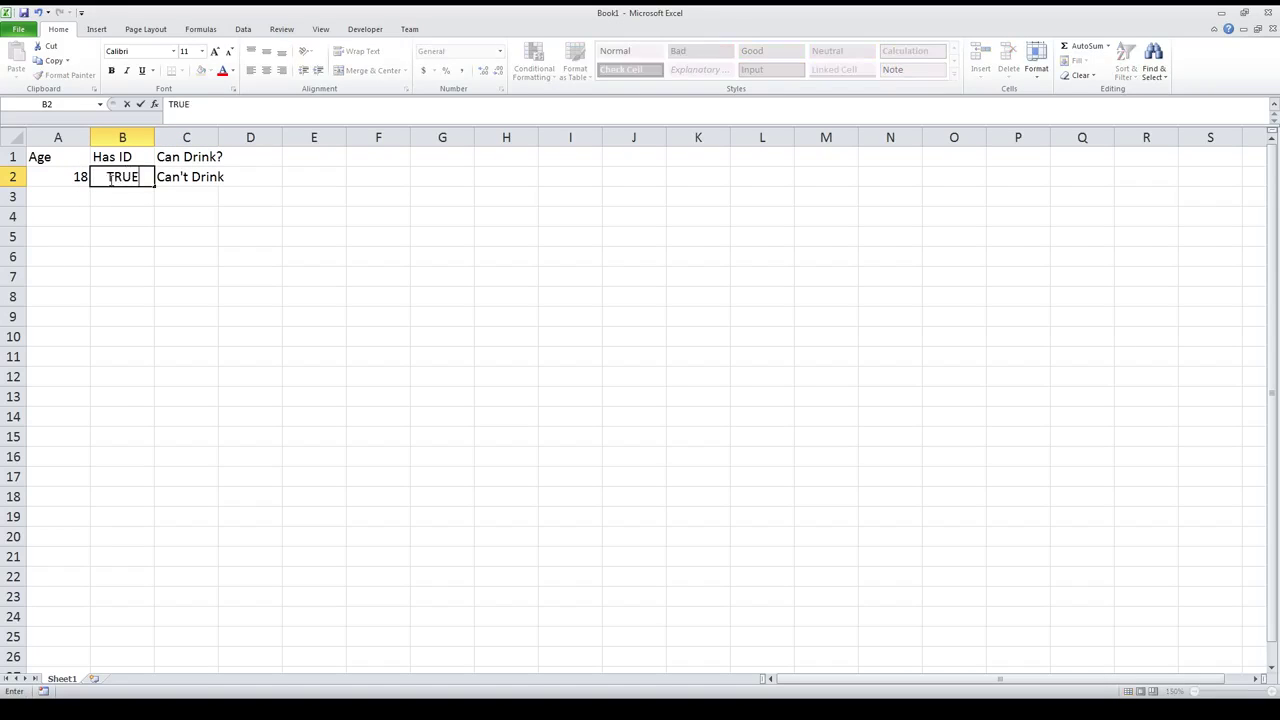
key(Return)
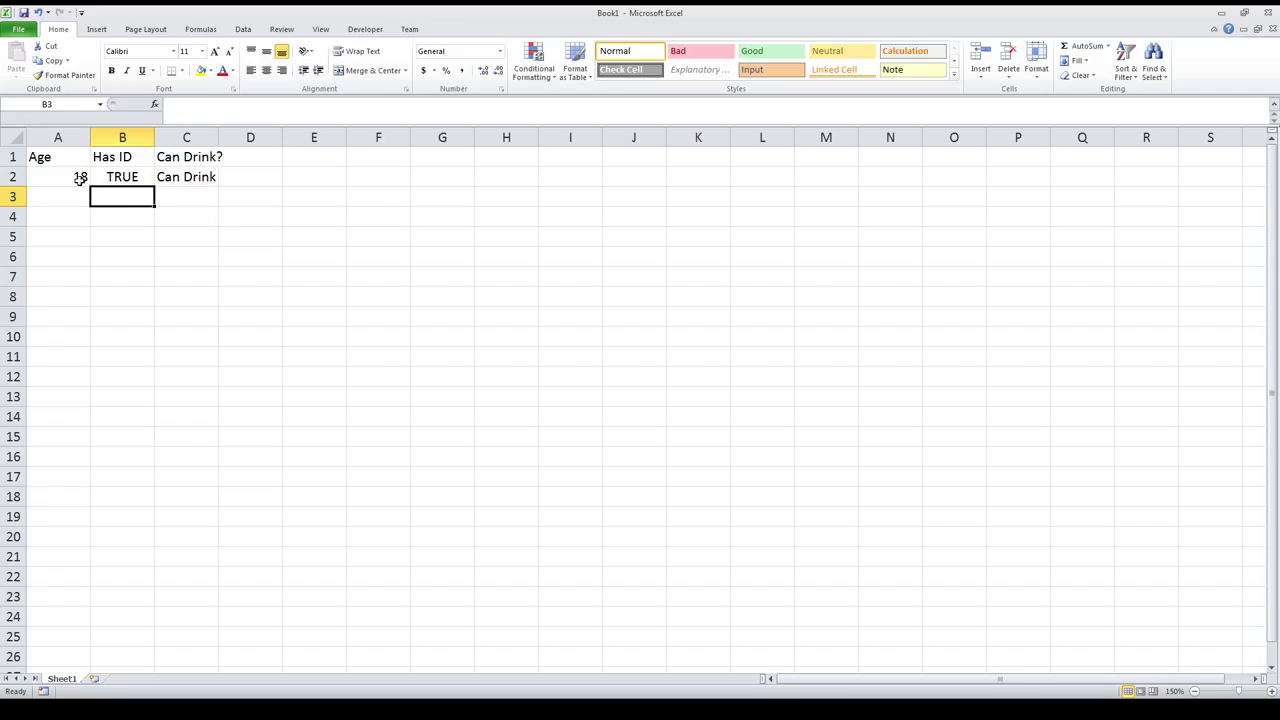
Set the age in cell A2 to 17 and check the IF formula in cell C2
click(82, 177)
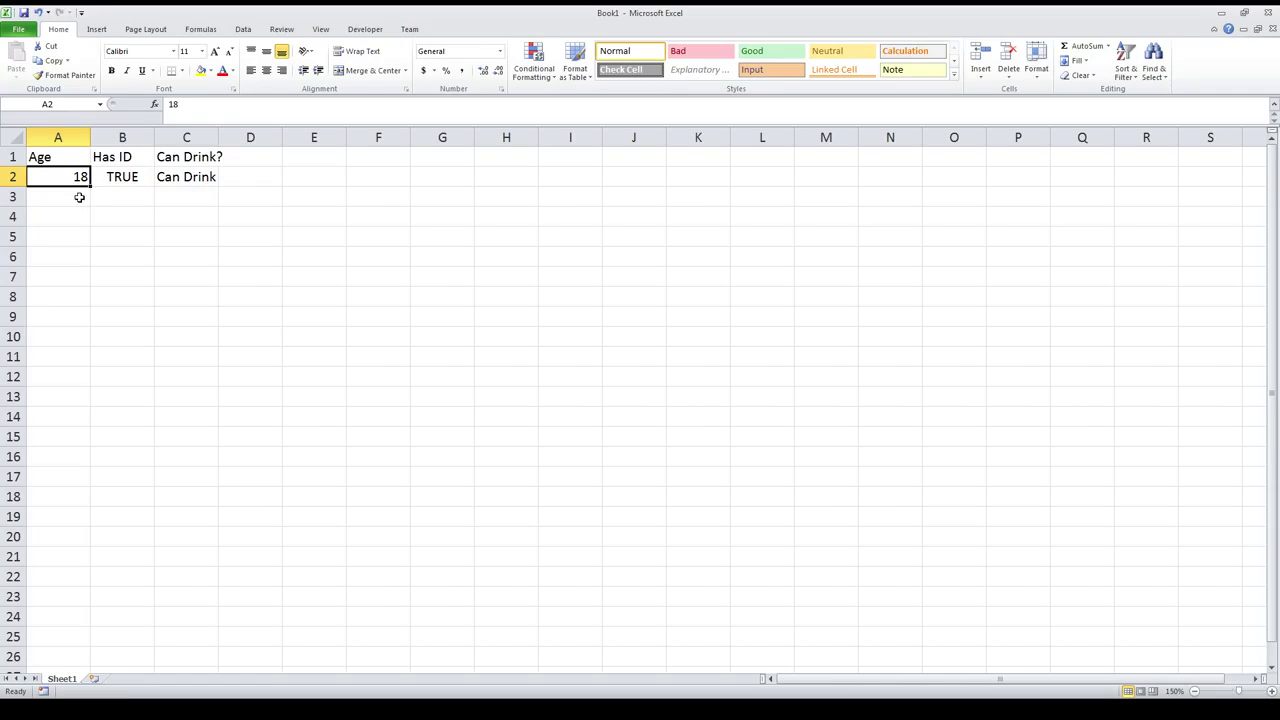
text(17)
key(Return)
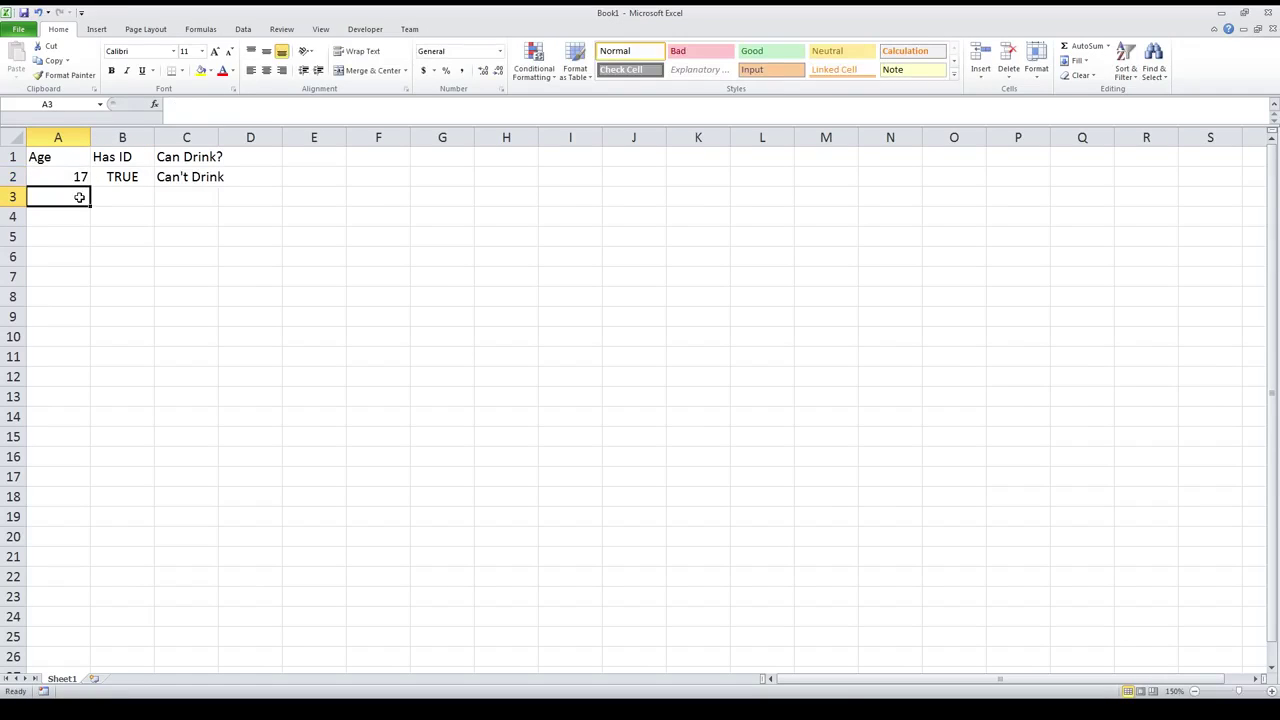
click(114, 177)
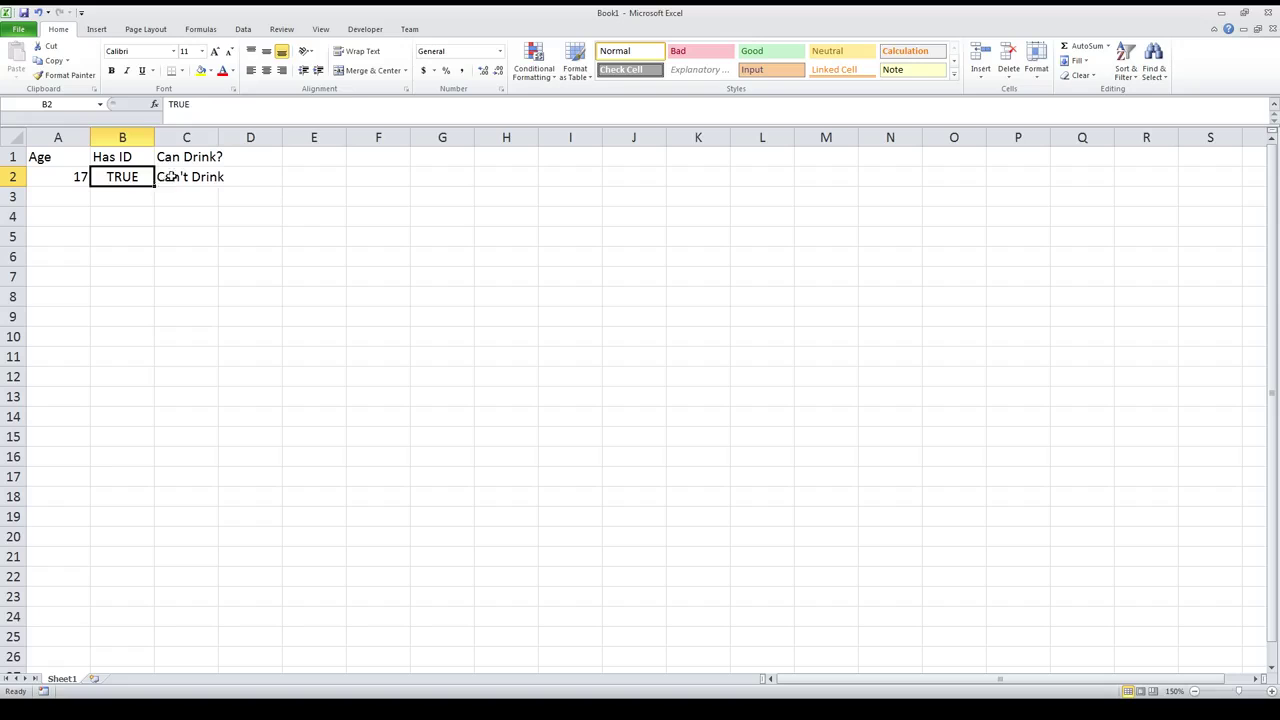
click(168, 176)
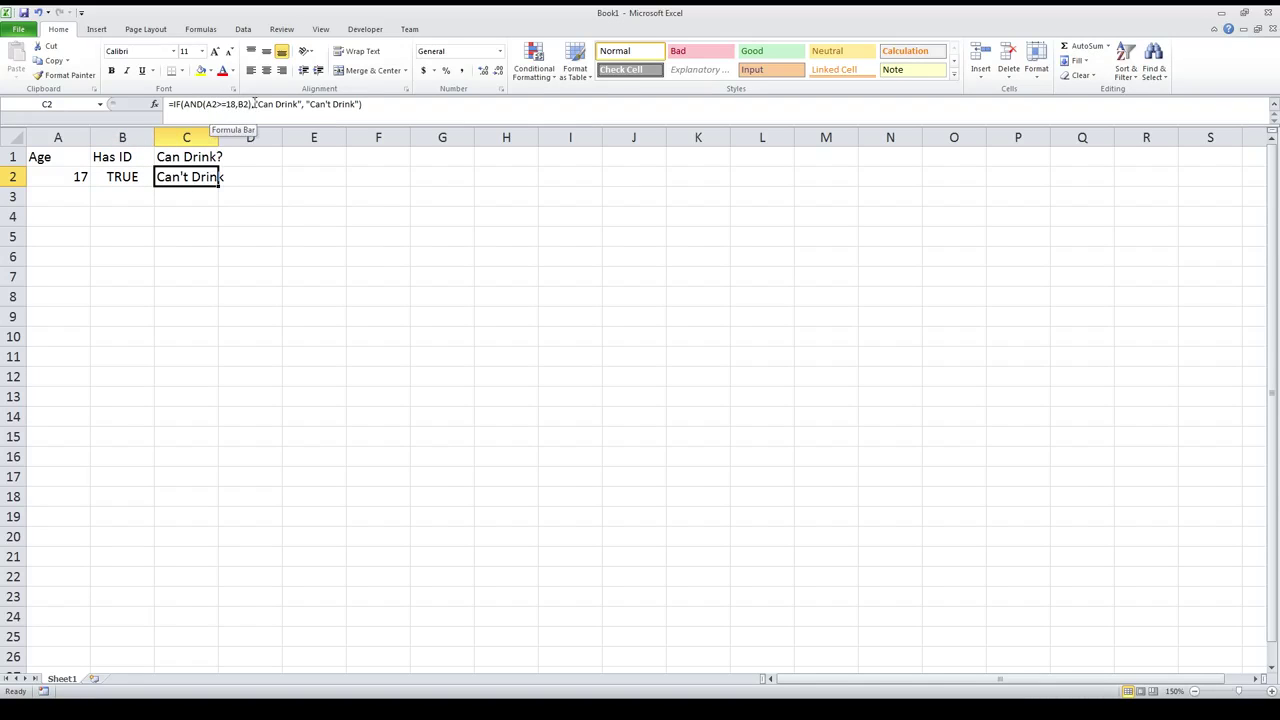
click(160, 196)
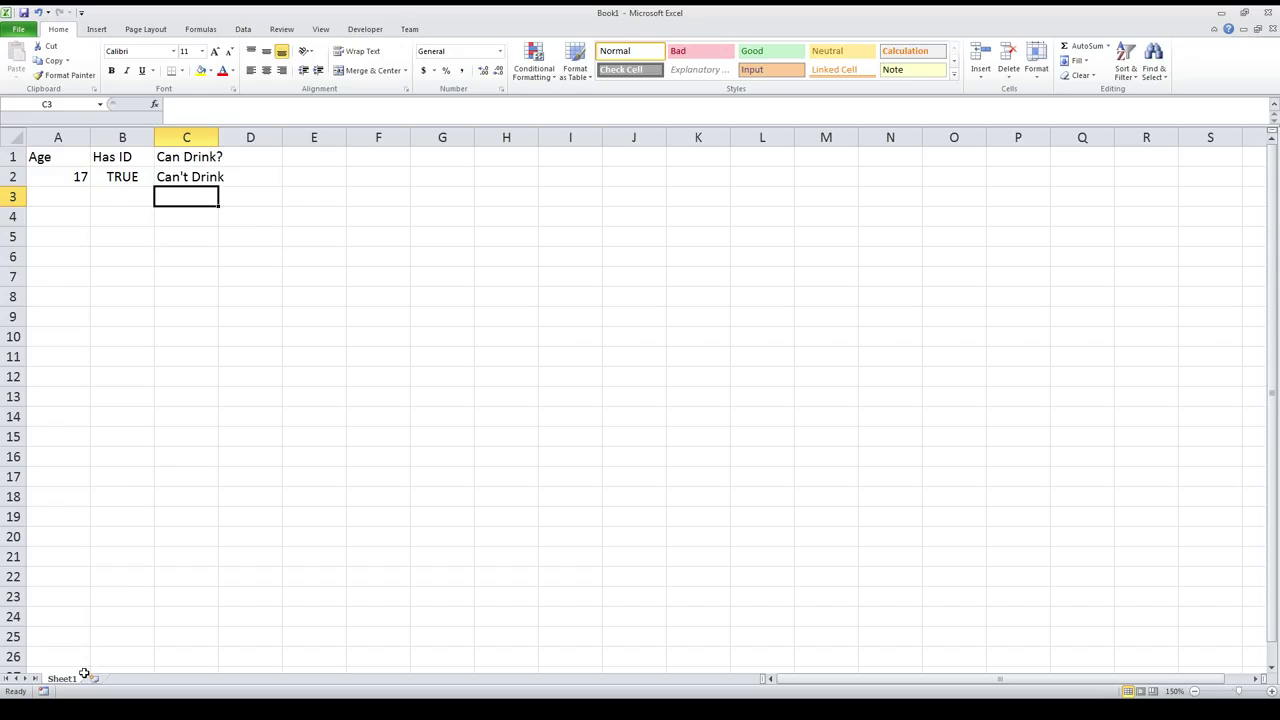
Clear the whole drinking-age example from the range A1 to D5
click(82, 178)
click(136, 178)
click(165, 177)
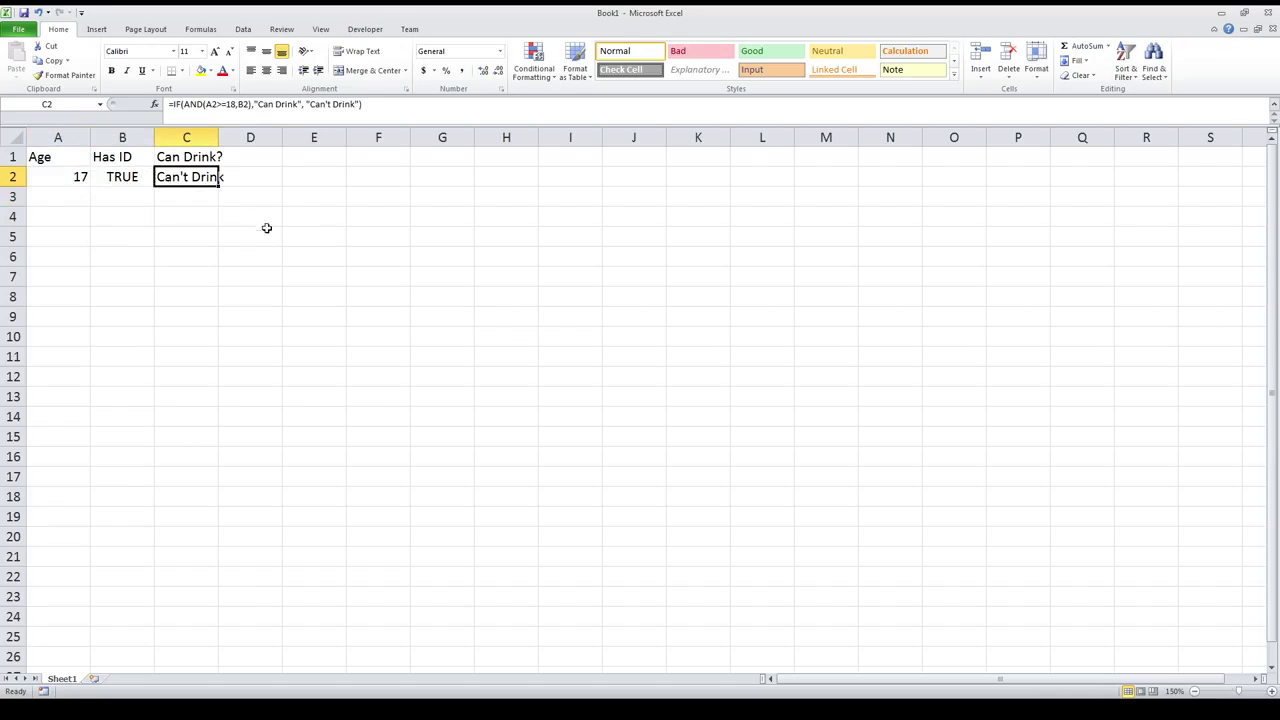
drag(264, 229, 69, 161)
key(Delete)
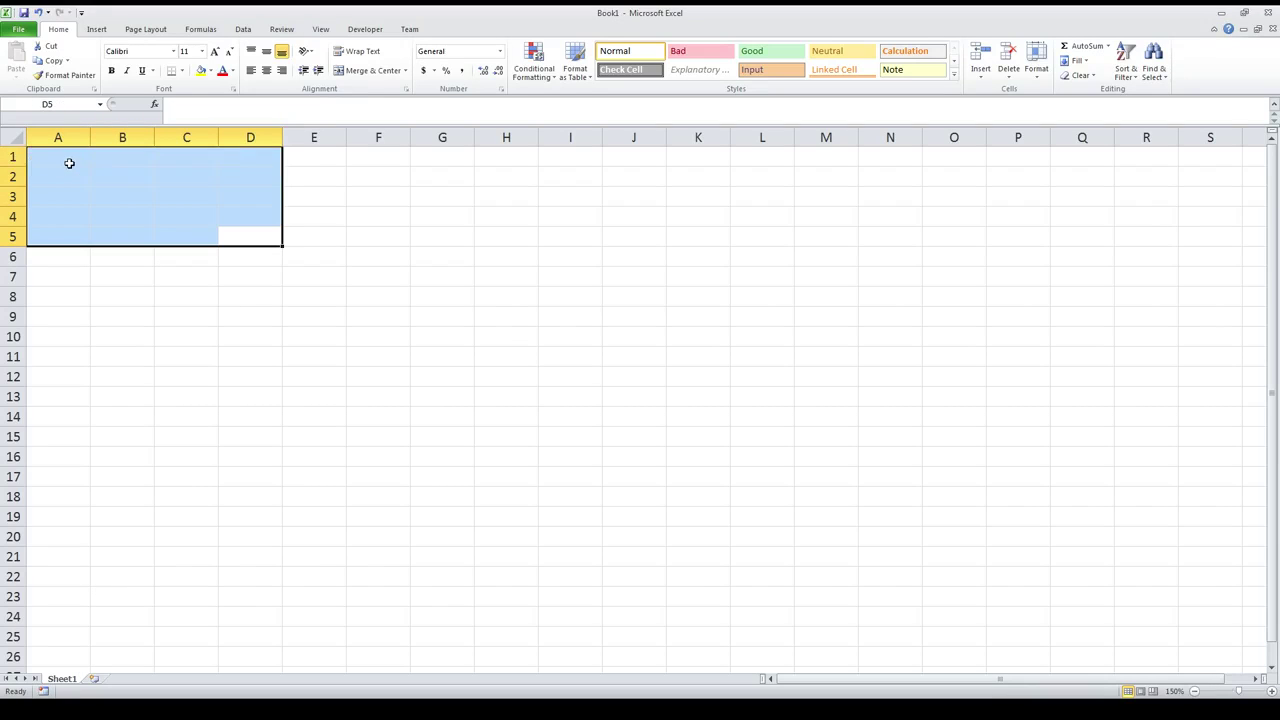
Enter the formula =OR(1<3, 5 < 3) in cell A1
click(69, 163)
text(=OF()
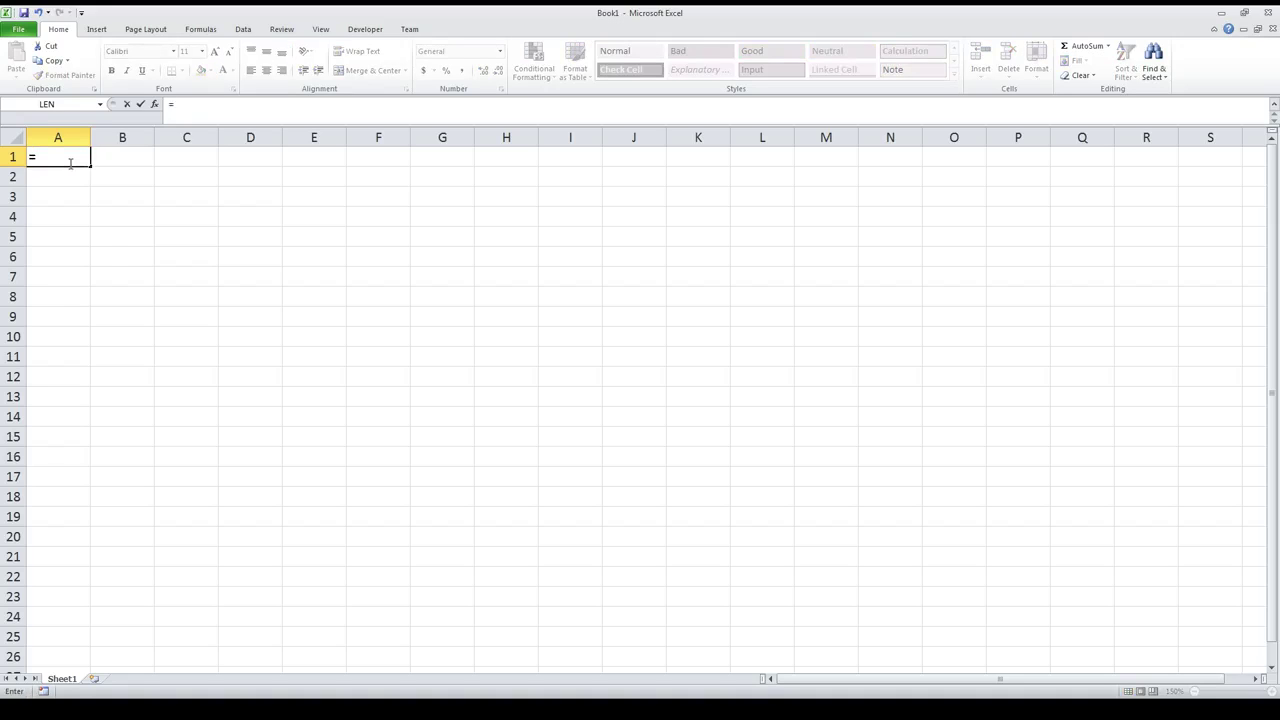
key(BackSpace)
key(BackSpace)
text(R()
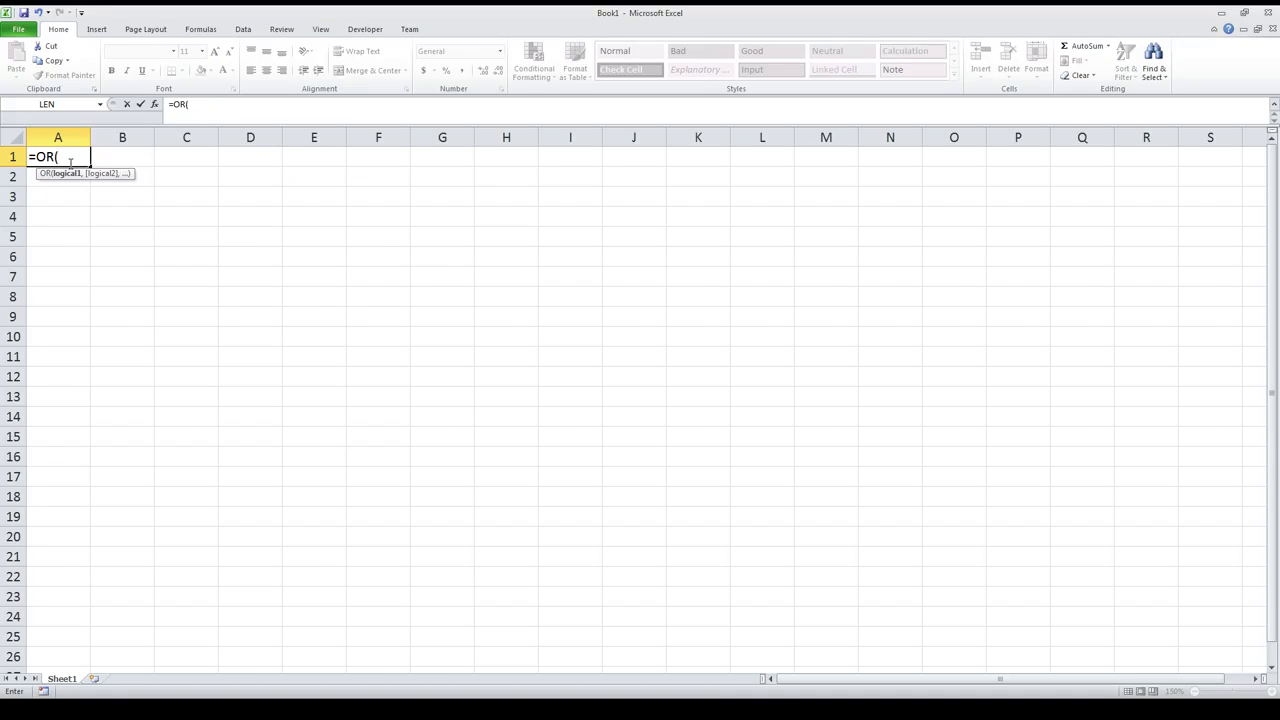
text(1<3,)
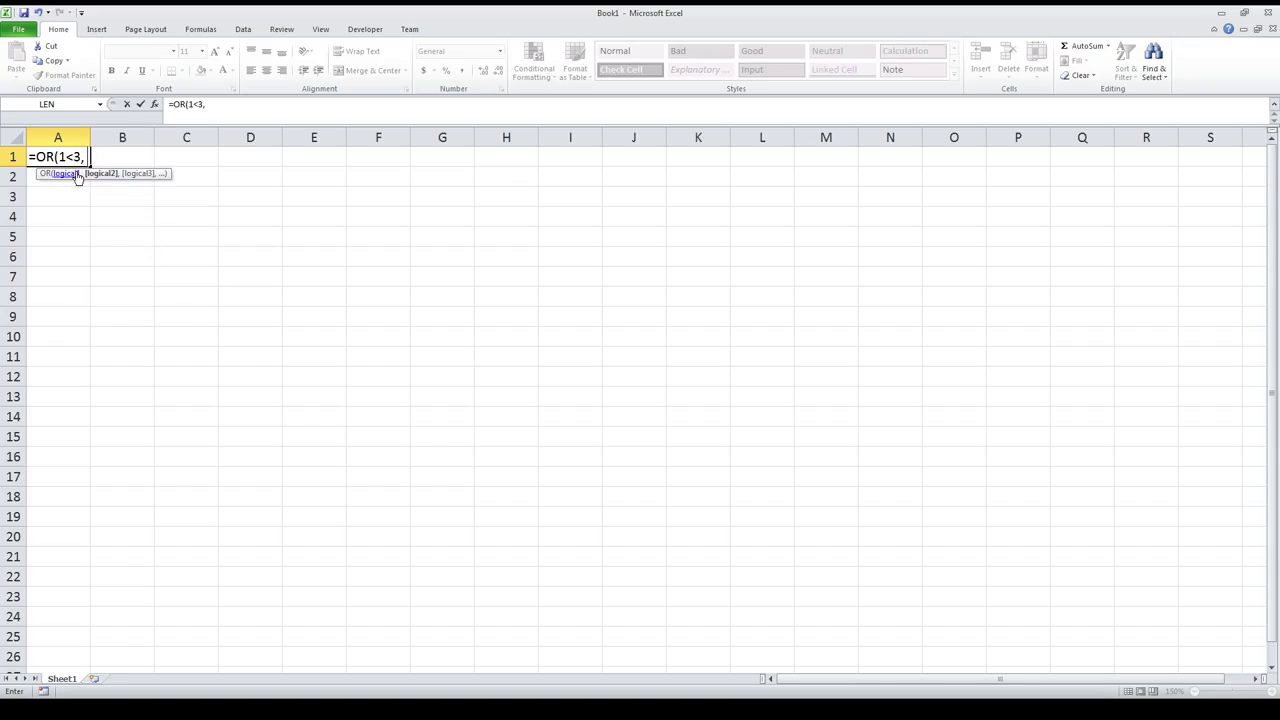
text( 5 < 3)
text())
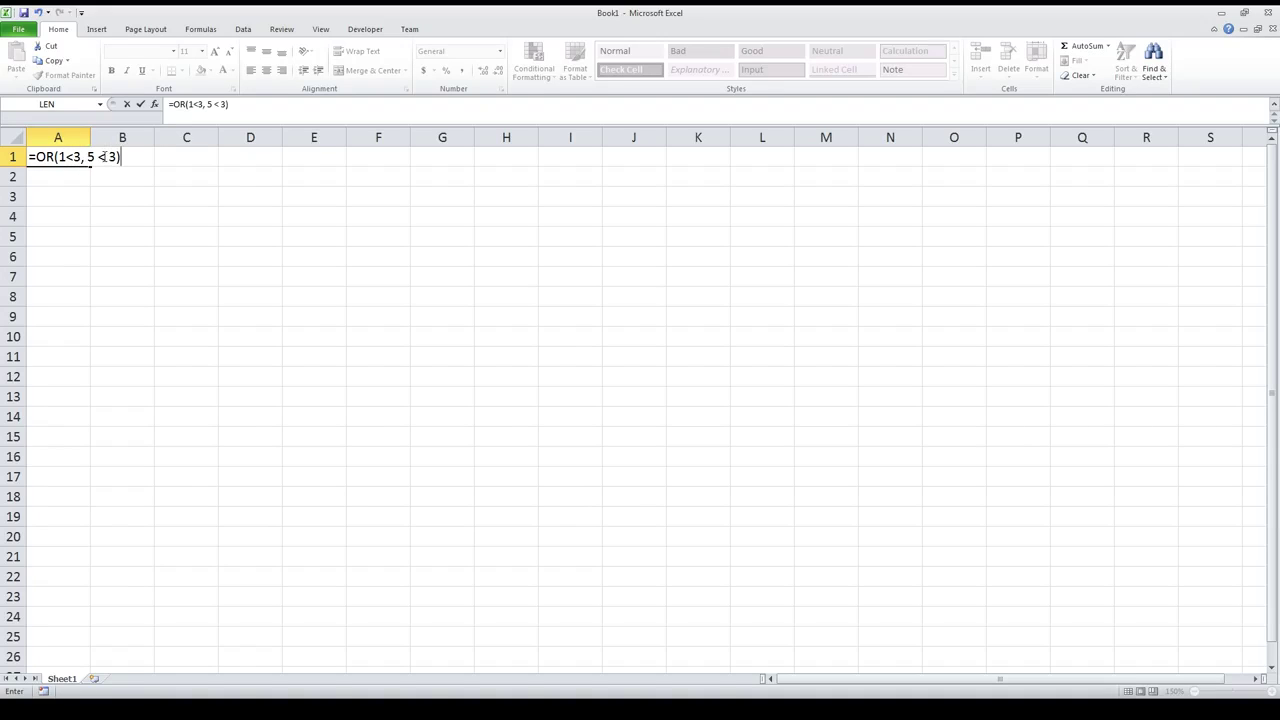
key(Return)
click(45, 158)
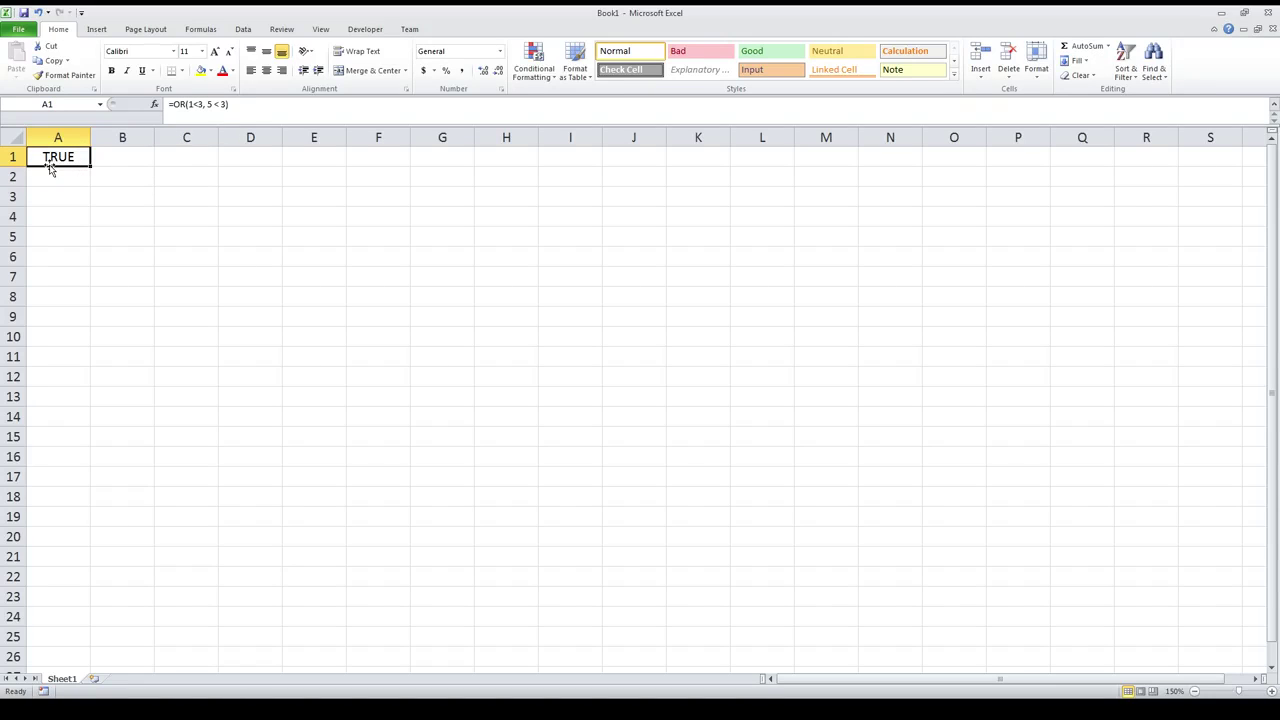
Change both comparisons in the A1 formula to greater than, making it =OR(1>3, 5 > 3)
click(199, 104)
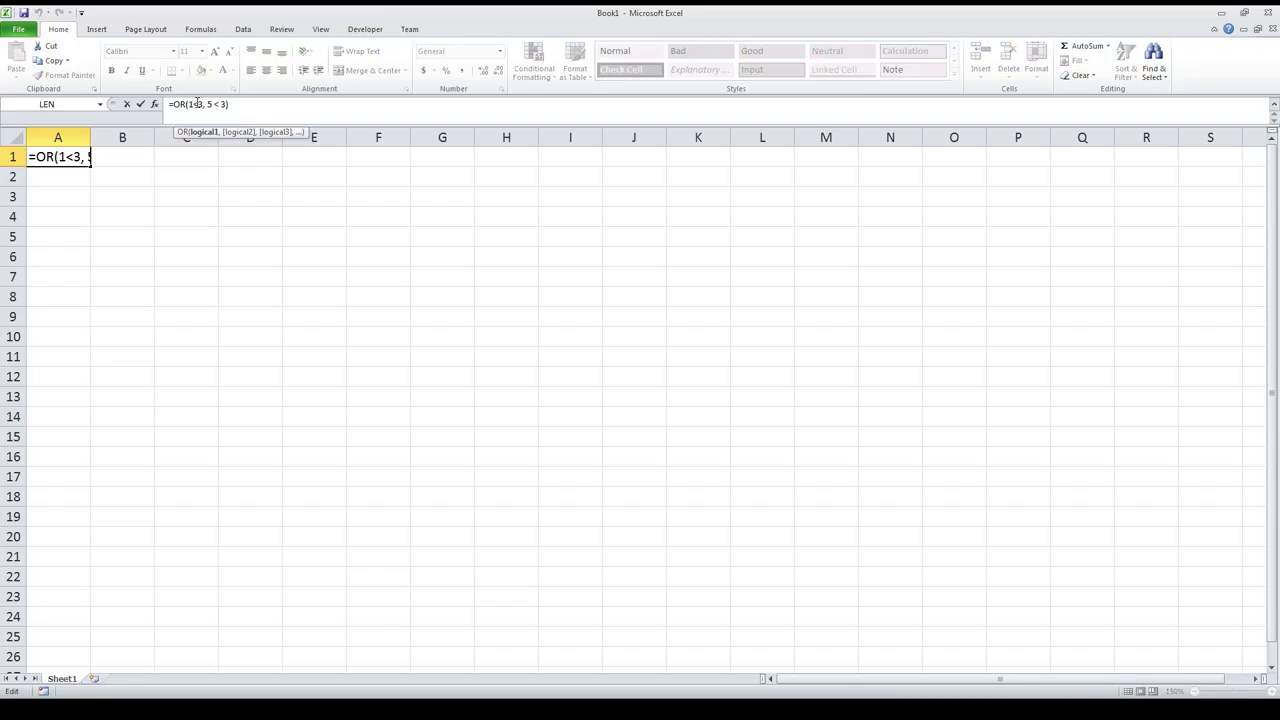
text(>)
double_click(216, 104)
text(>)
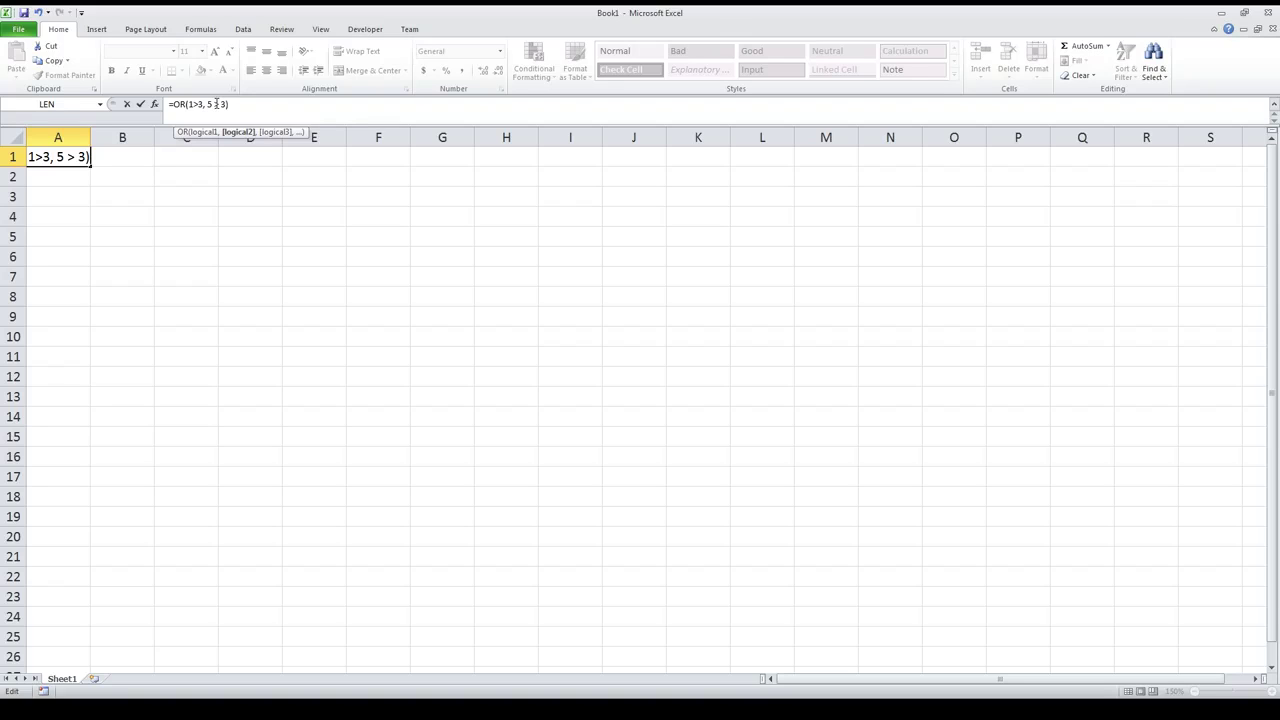
key(Return)
key(Up)
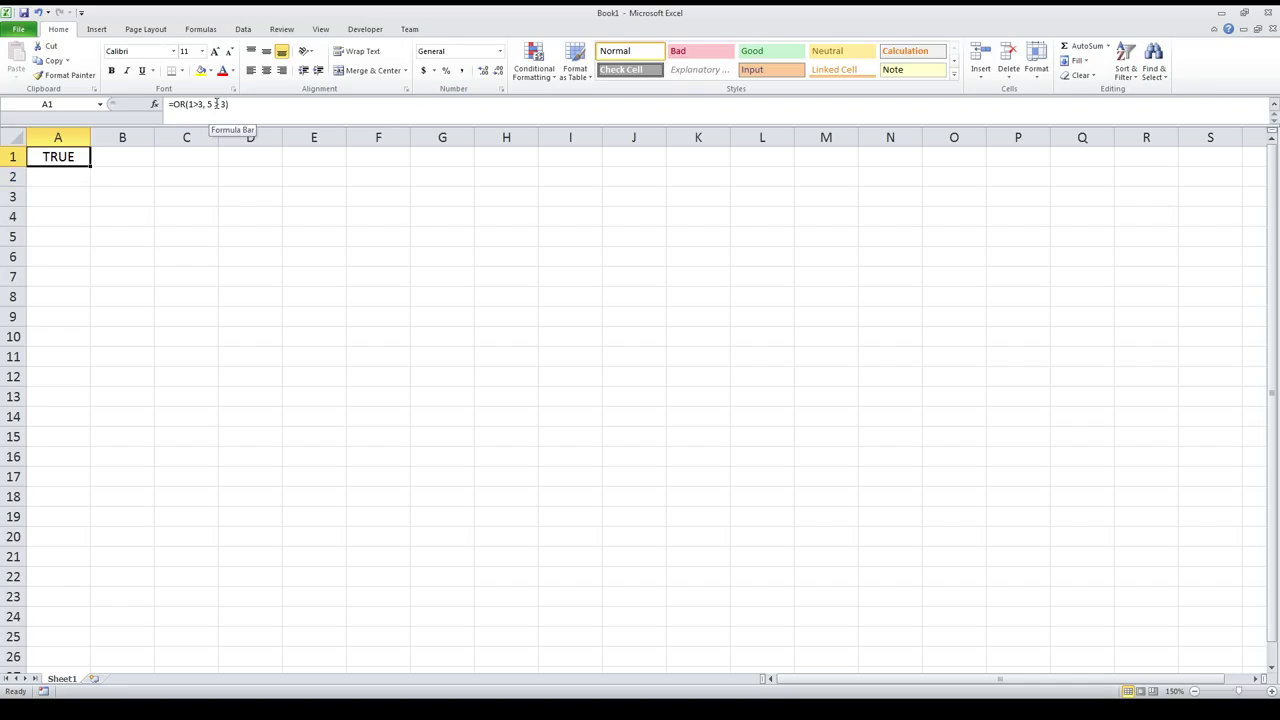
Add 3=3 as a third condition to the OR formula in cell A1
drag(188, 104, 203, 104)
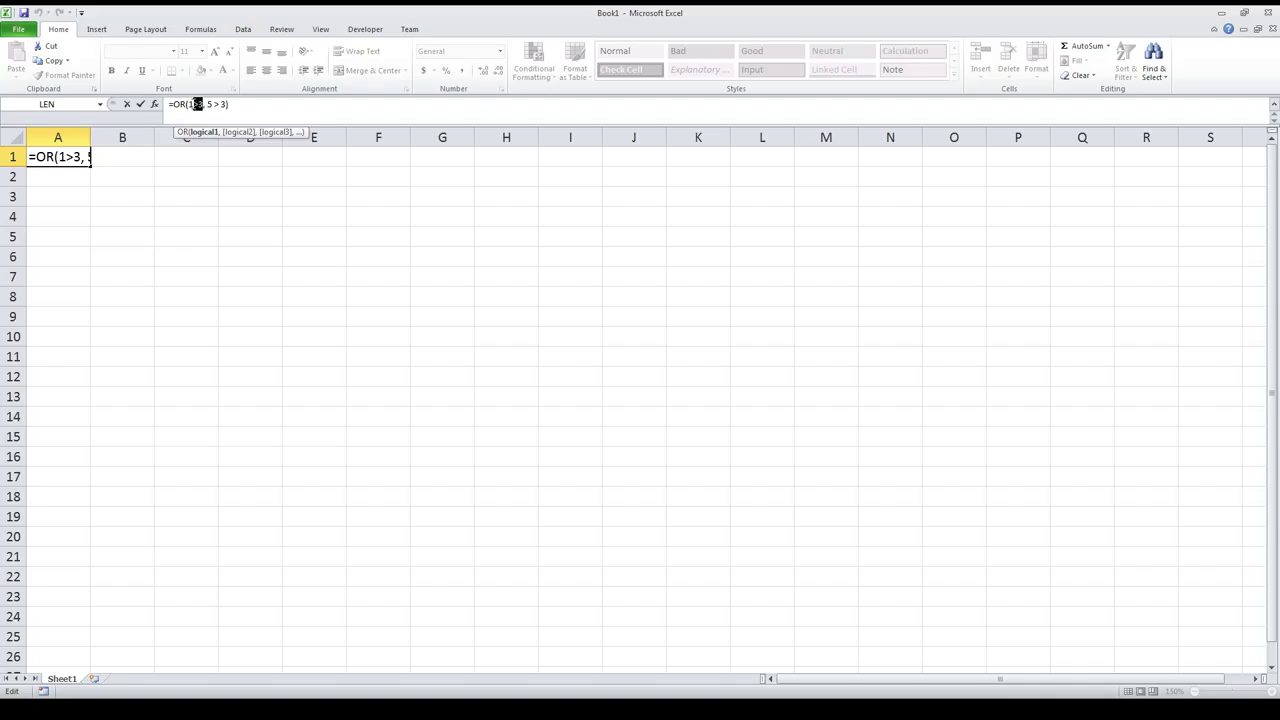
drag(194, 104, 198, 104)
click(226, 104)
text(,)
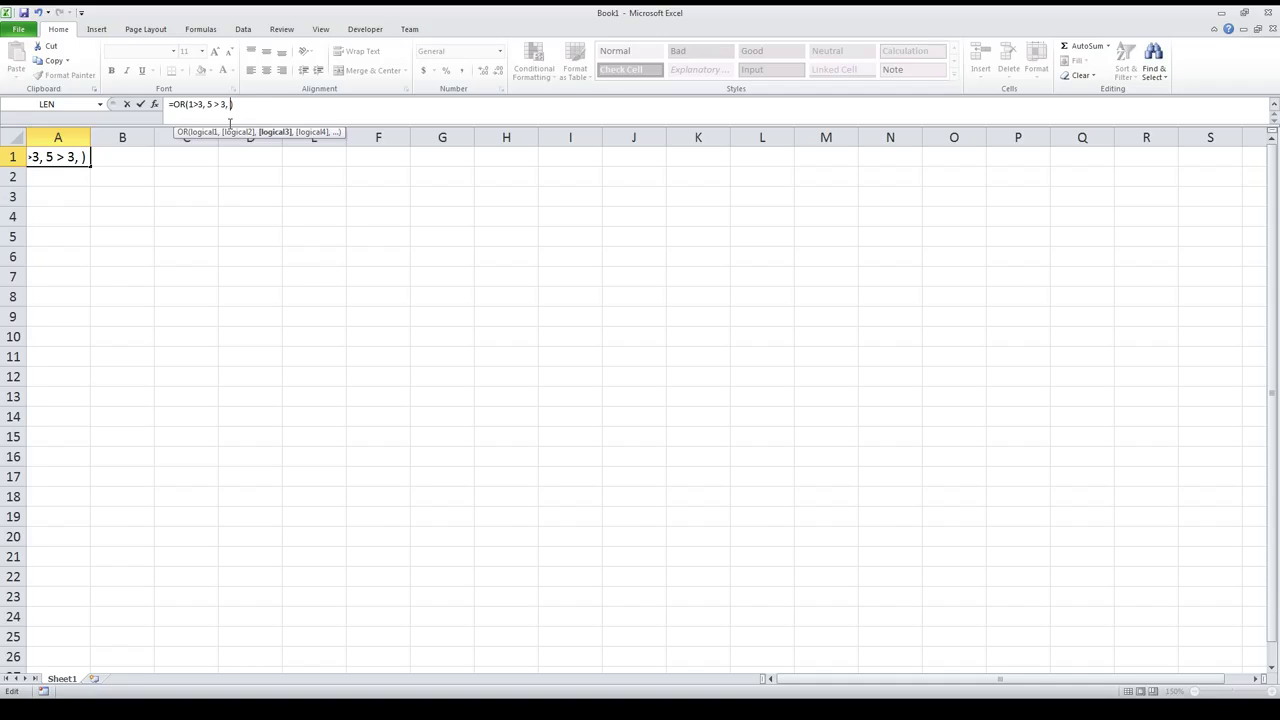
text( TRU)
key(BackSpace)
key(BackSpace)
key(BackSpace)
text(5>3)
key(Return)
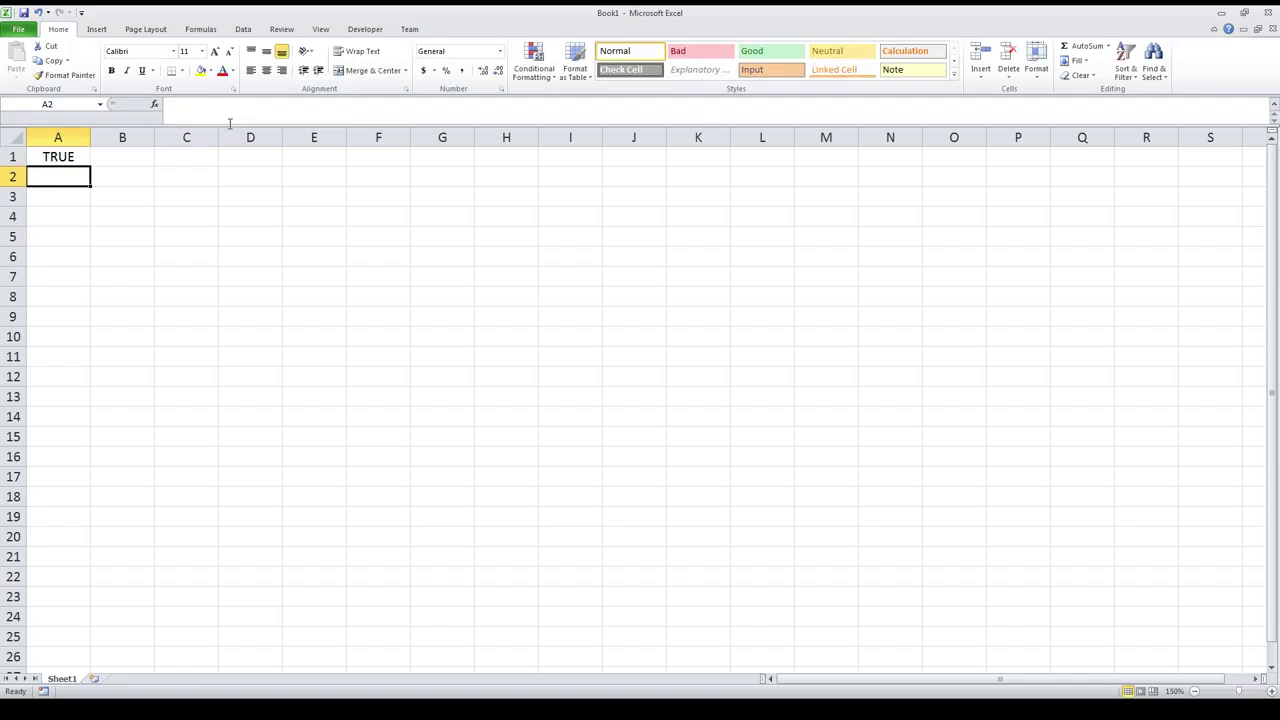
key(Up)
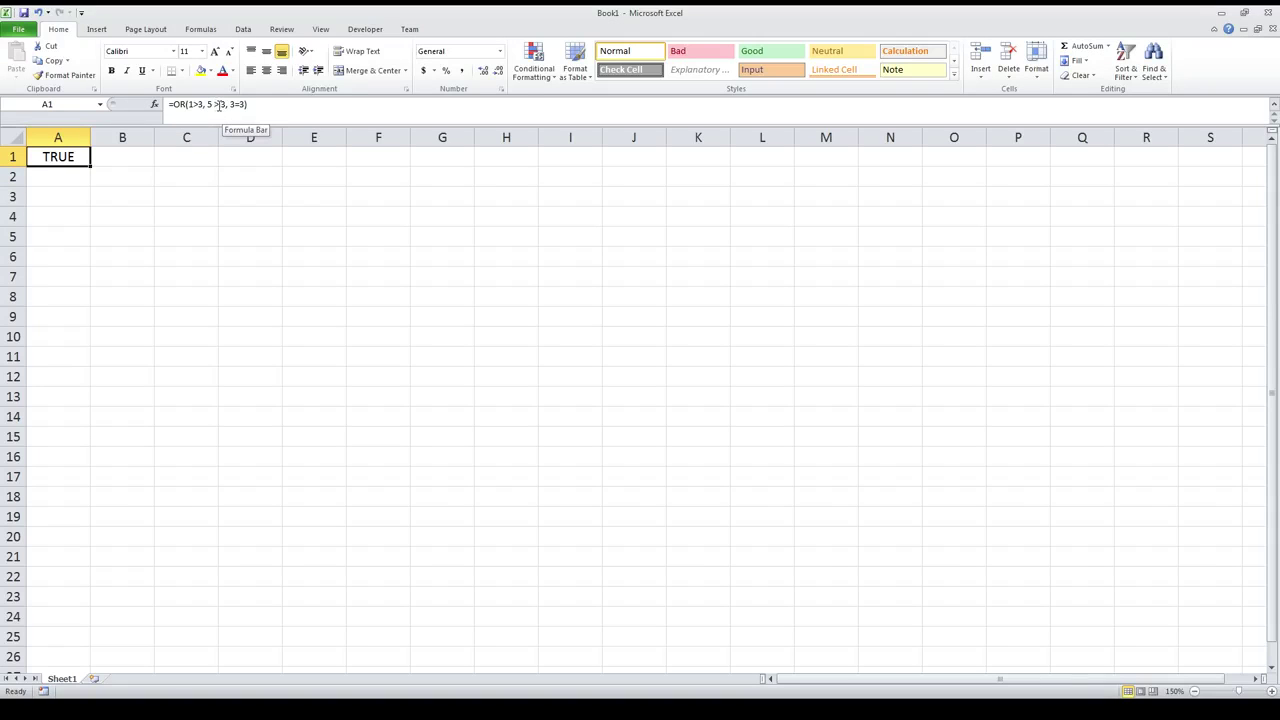
click(218, 104)
key(Return)
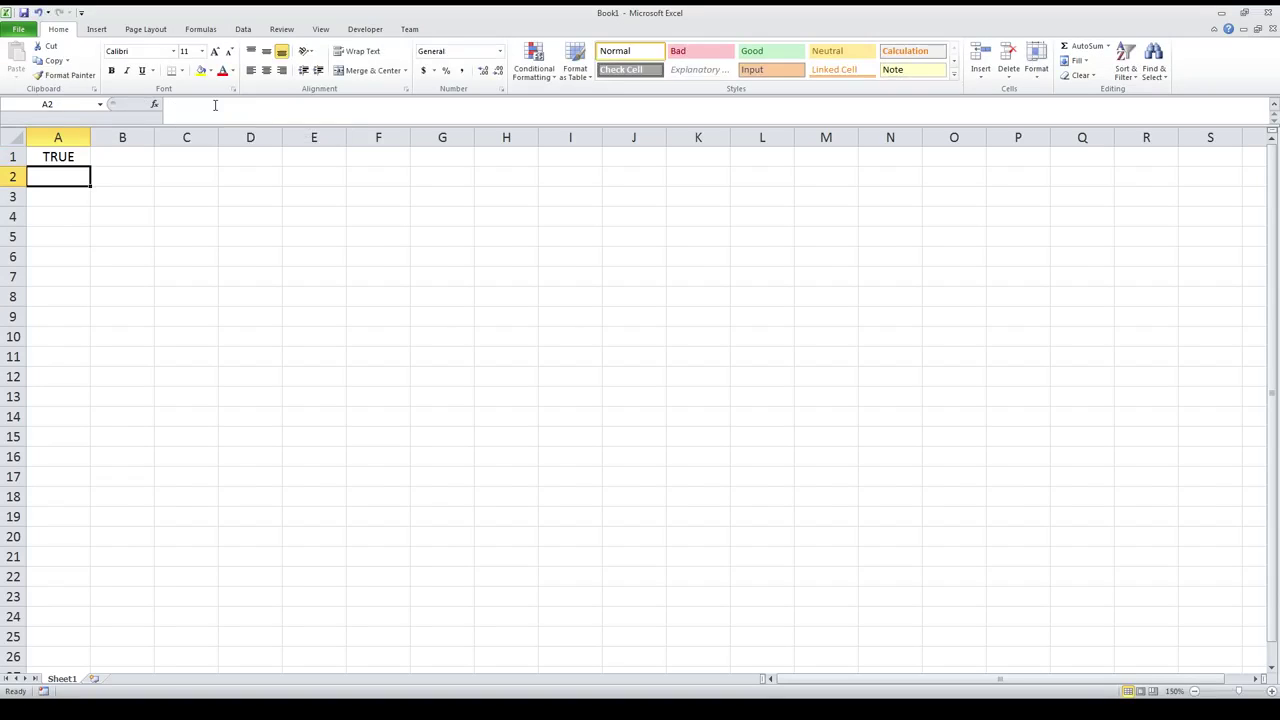
Delete the OR formula from cell A1
click(58, 157)
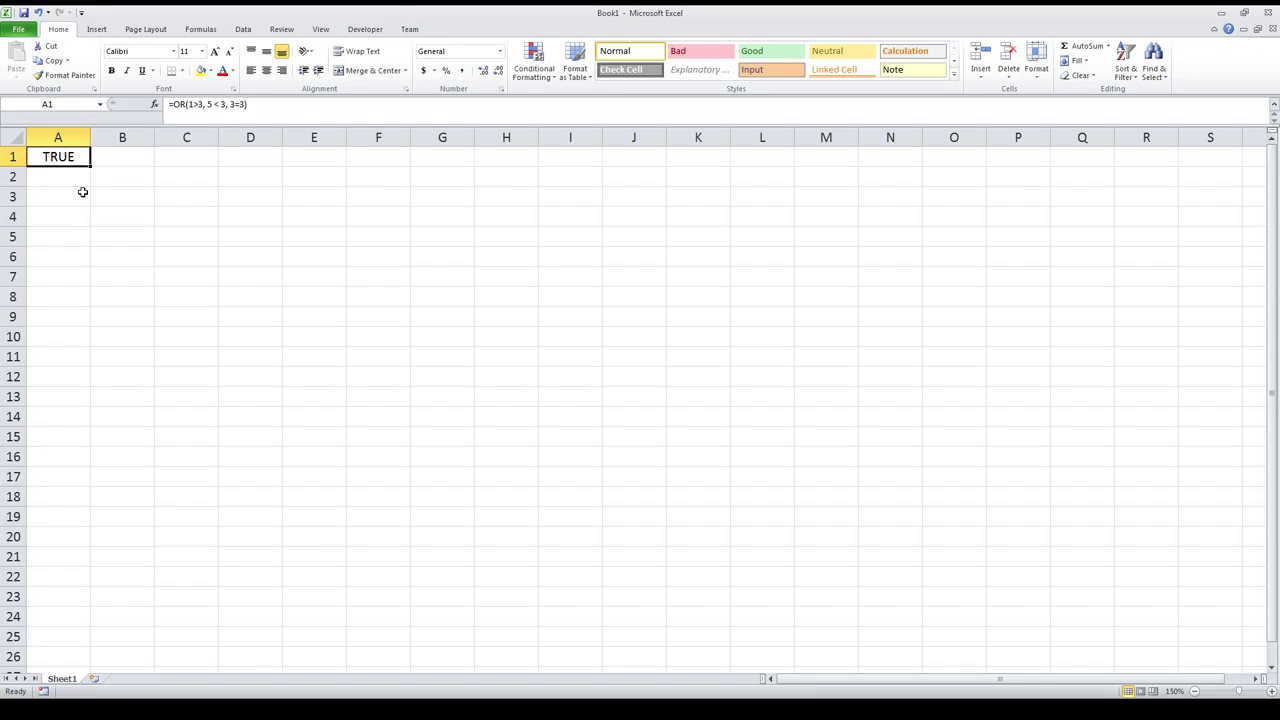
key(Delete)
click(52, 173)
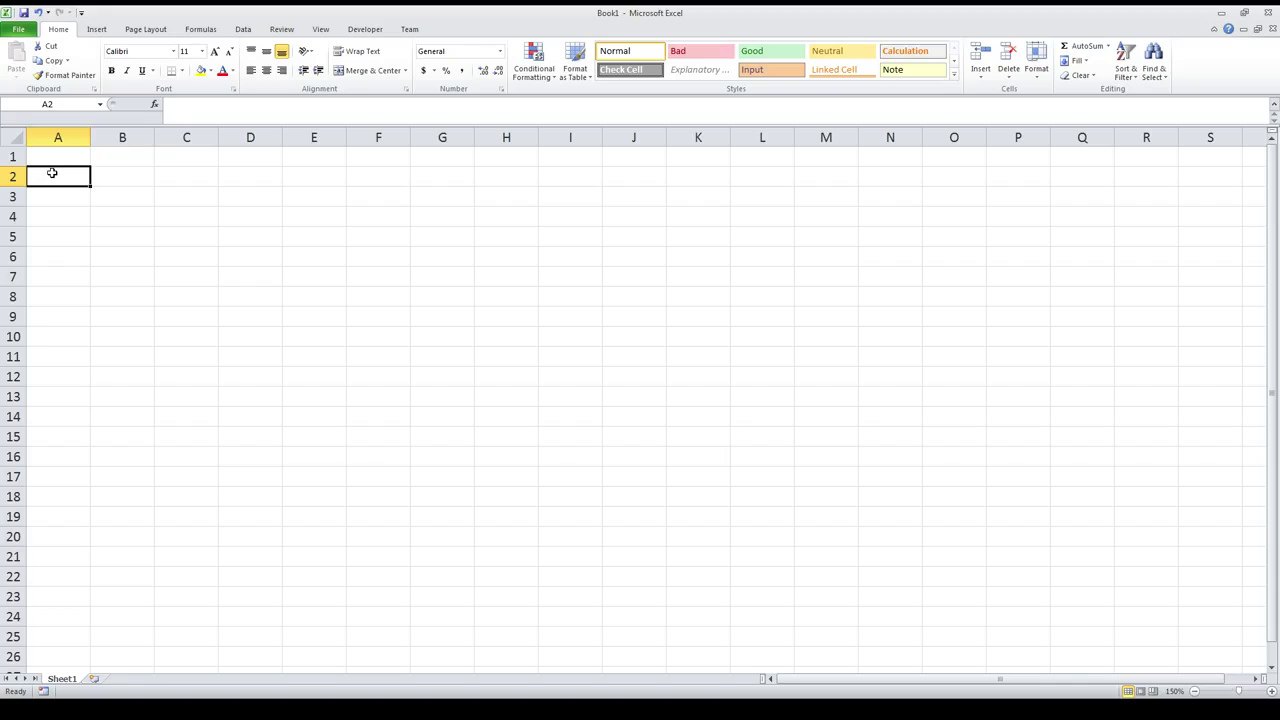
Enter the headers Age, Has ID and Can Drink? in cells A1 to C1
click(59, 161)
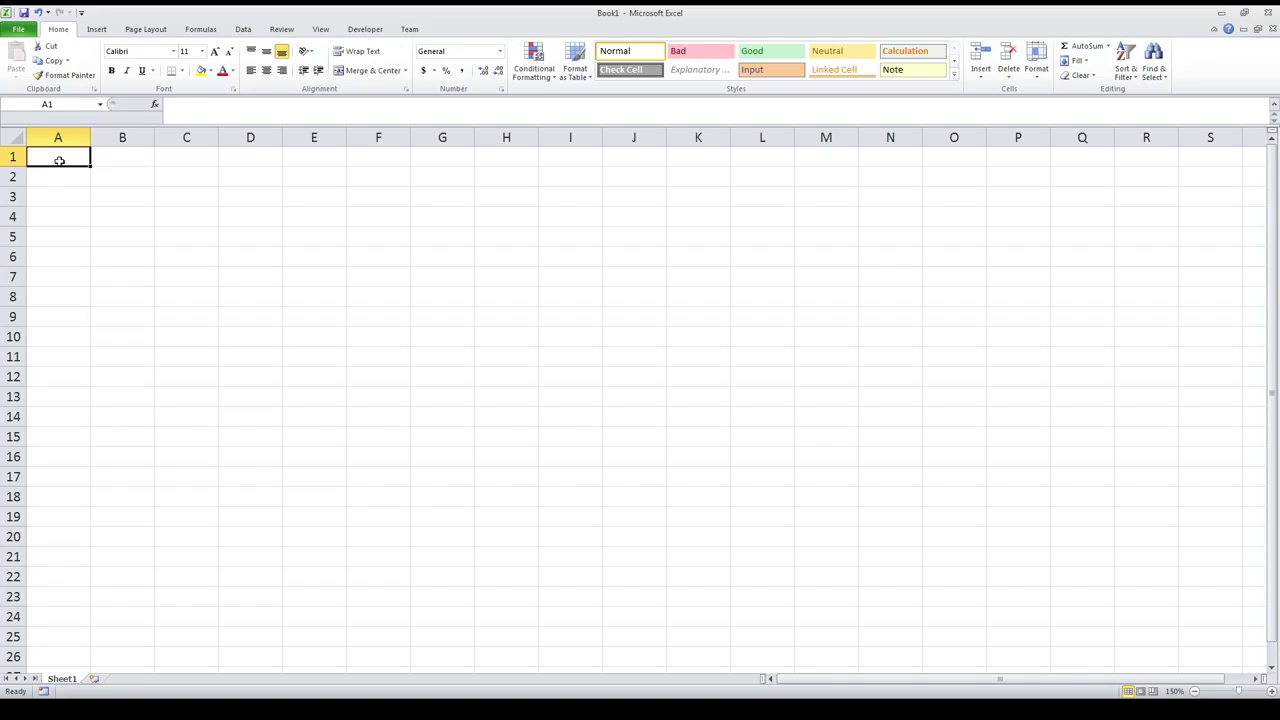
text(Age)
key(Tab)
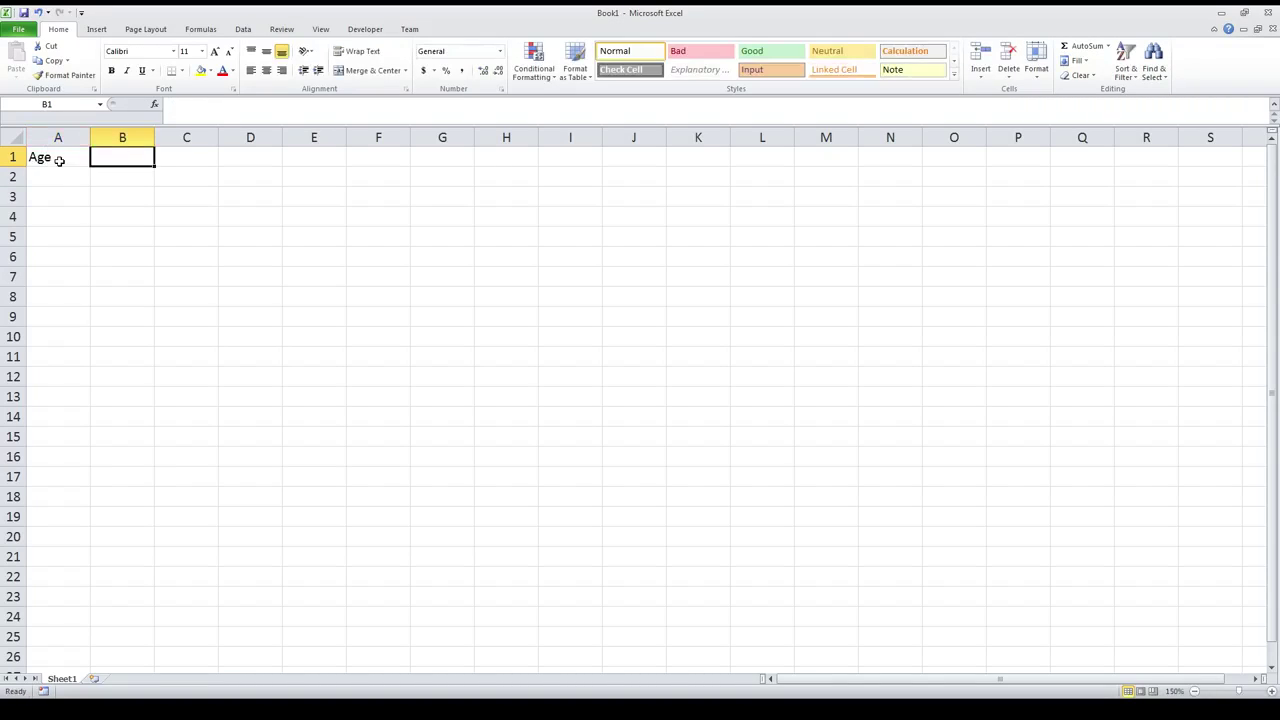
text(Has ID)
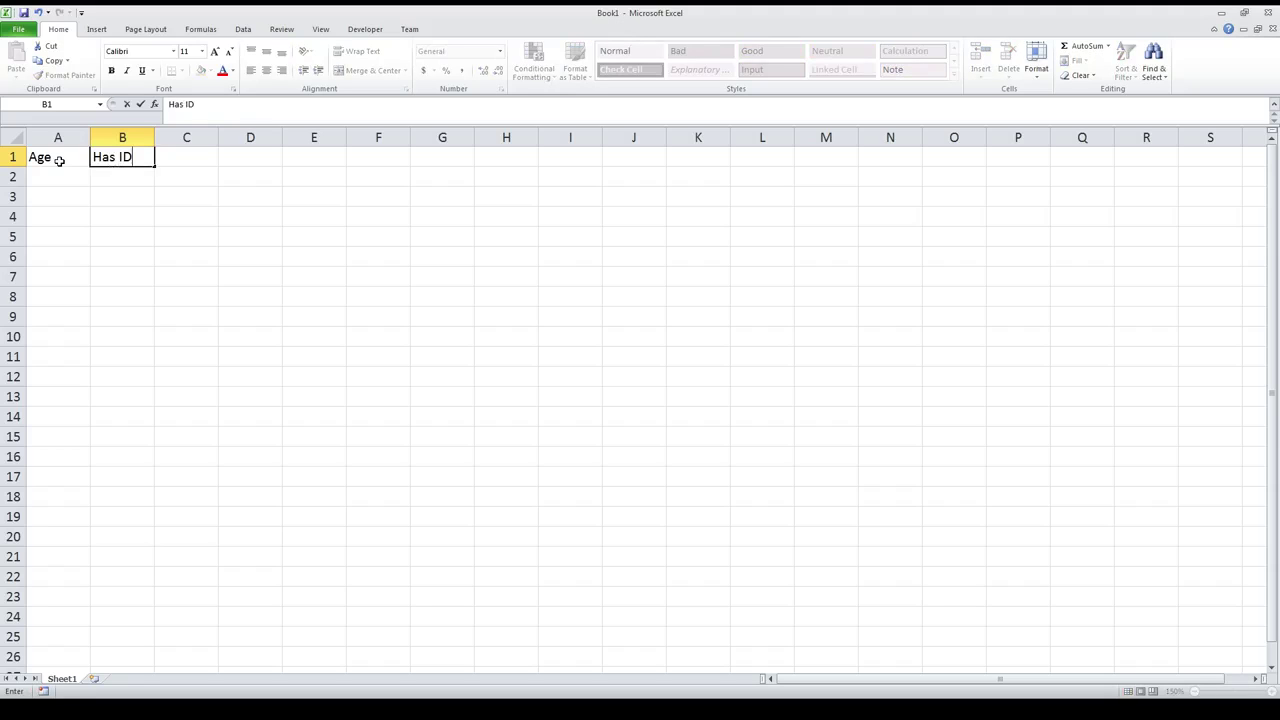
key(Tab)
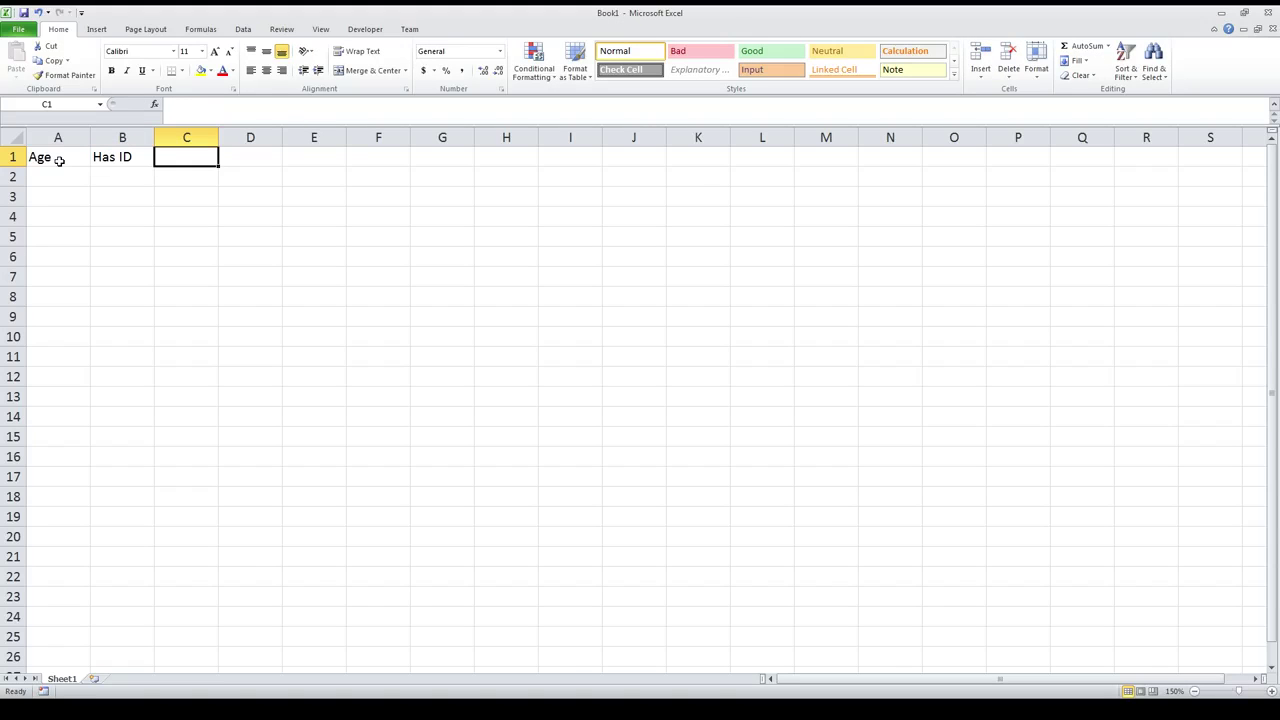
text(Can Drink?)
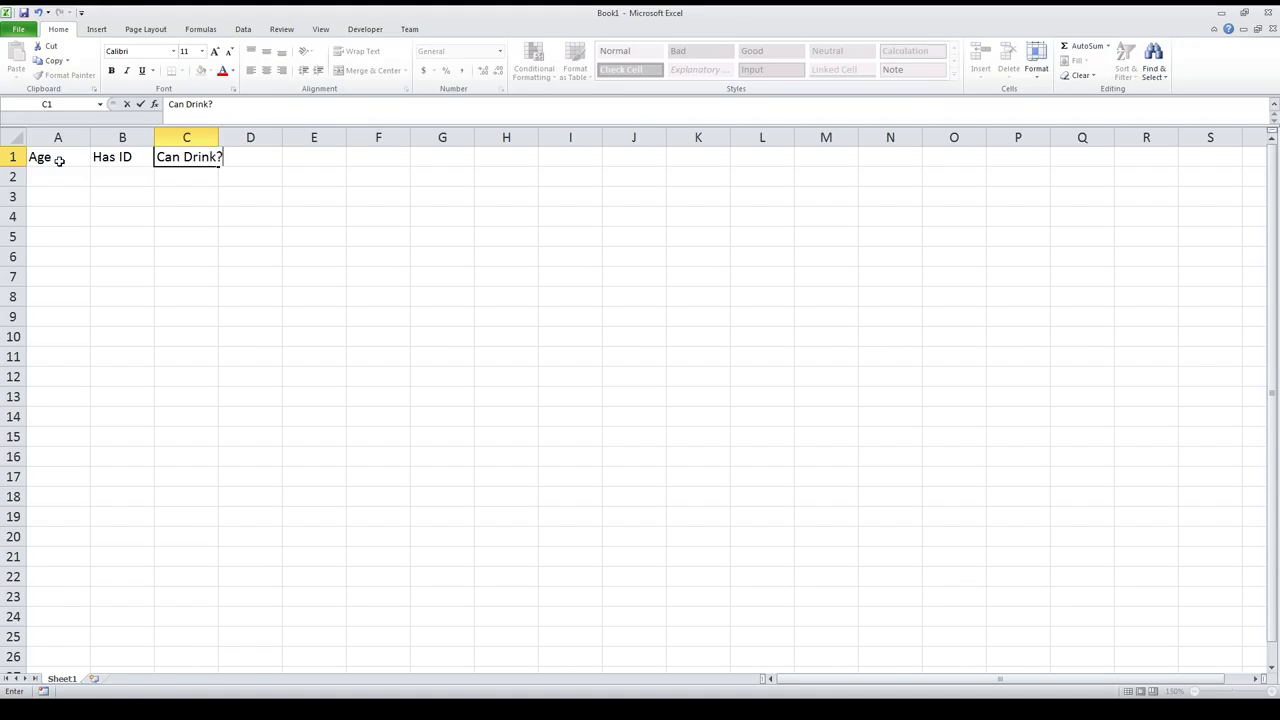
key(Return)
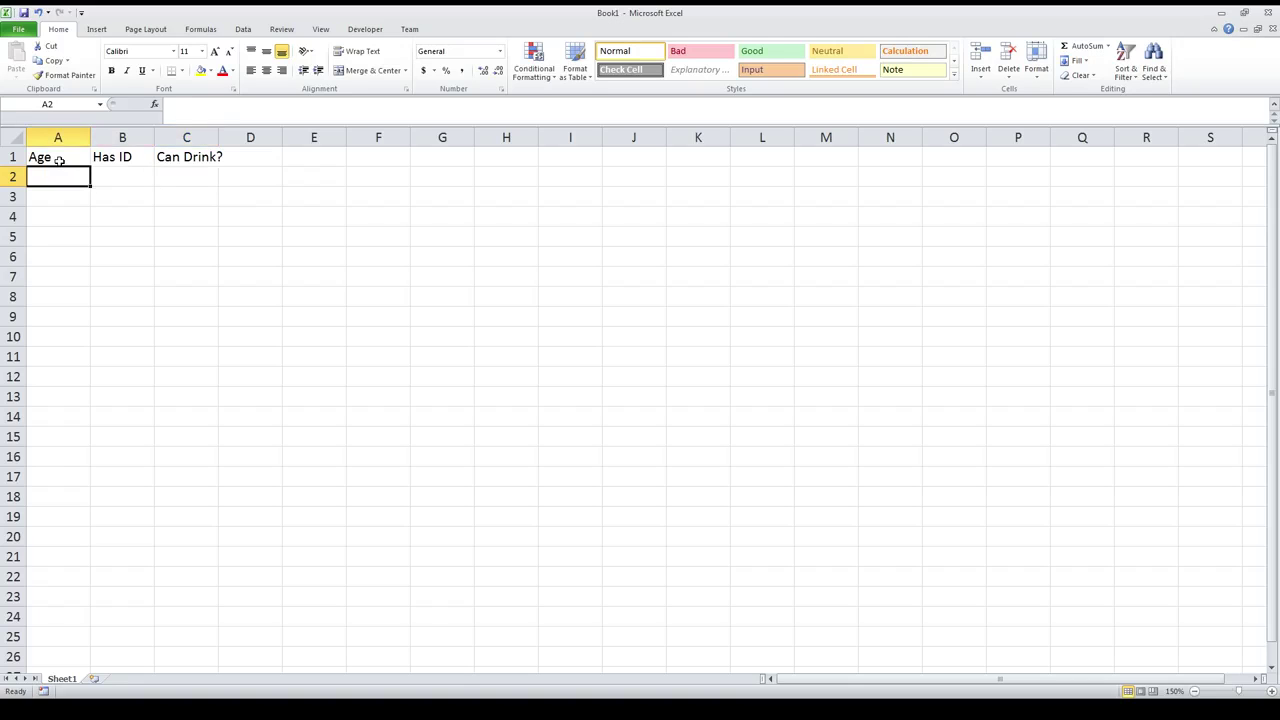
Fill the first data row with the age 18 in A2 and FALSE for Has ID in B2
text(18)
key(Tab)
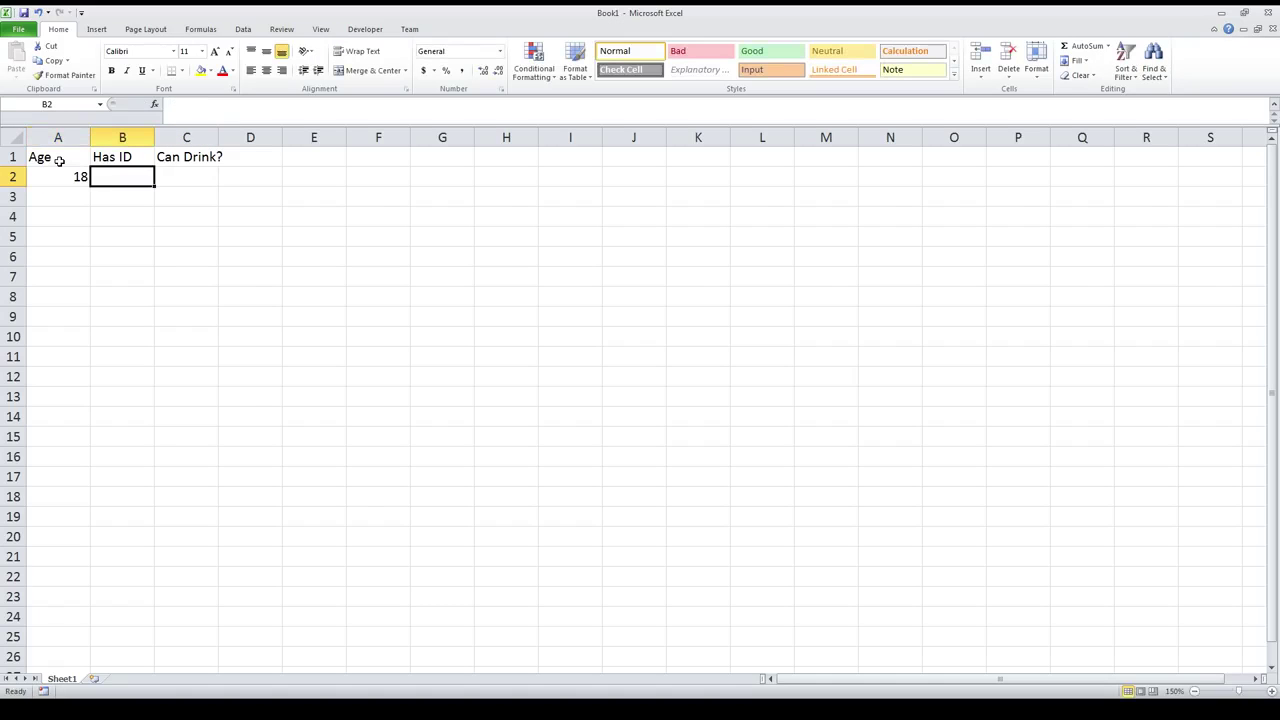
text(FALSE)
key(Tab)
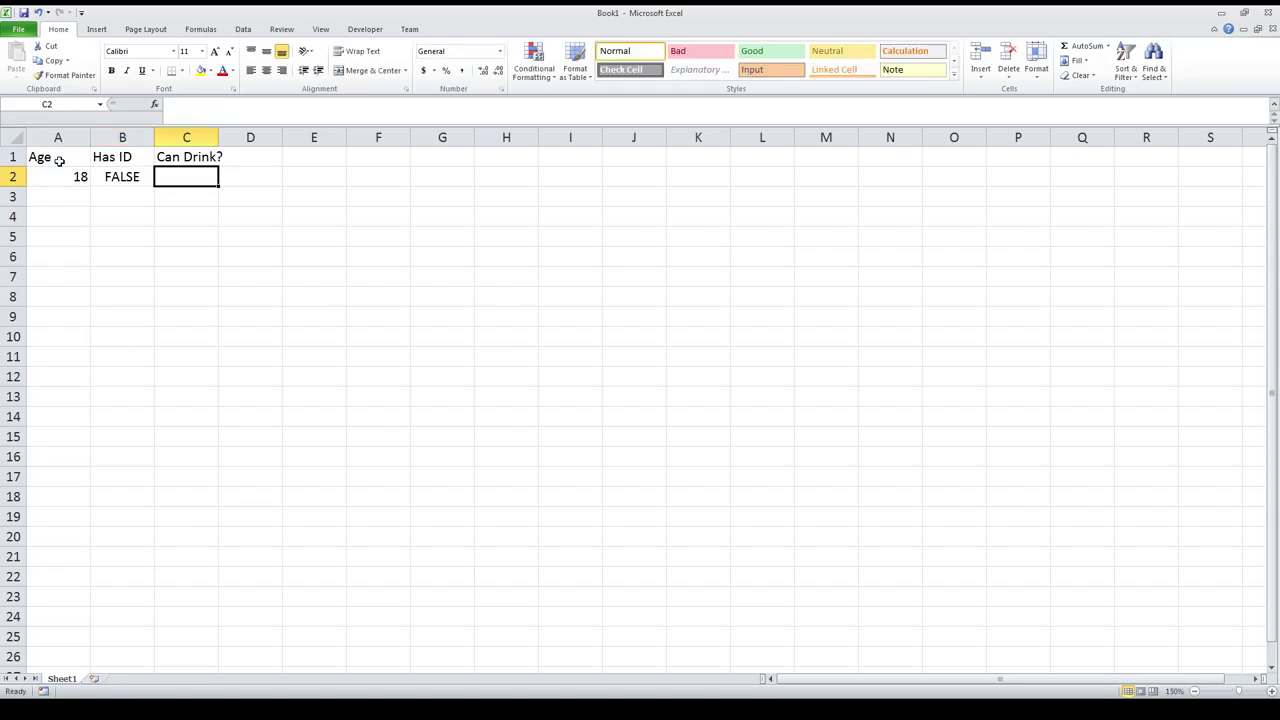
Begin an IF formula in cell C2 with the logical test A2>=18
text(=)
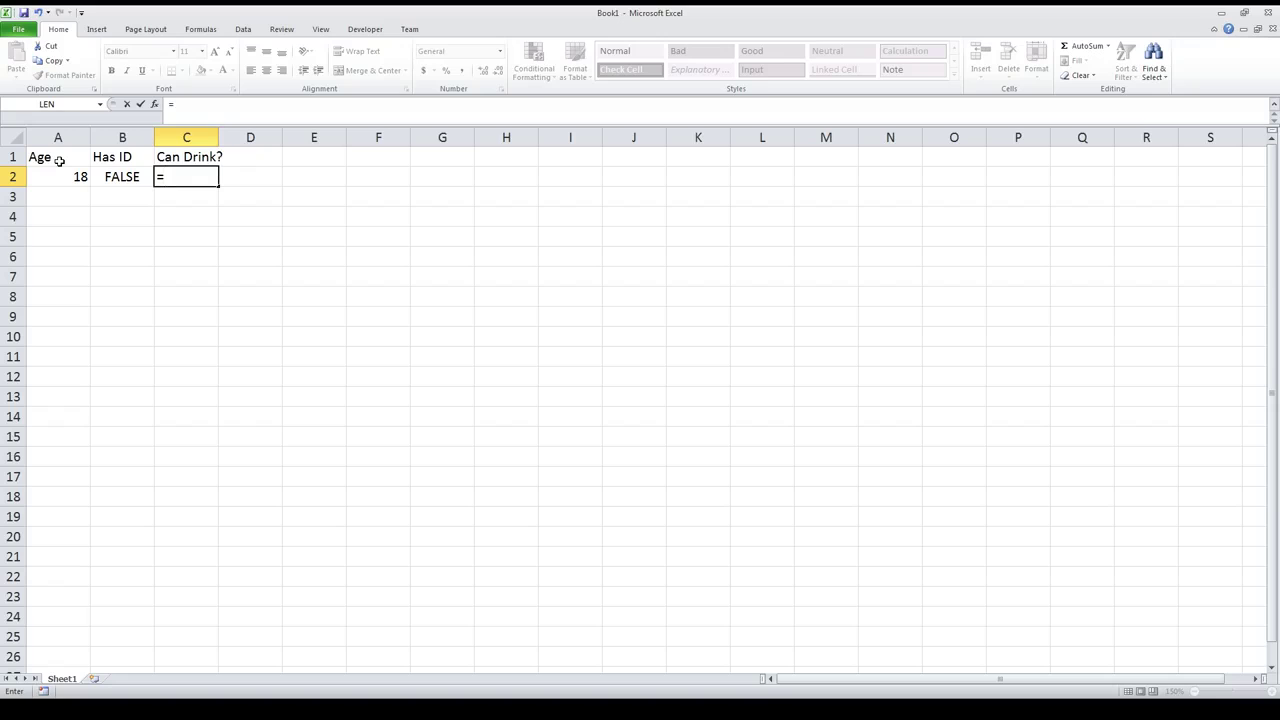
text(()
key(BackSpace)
text(IF)
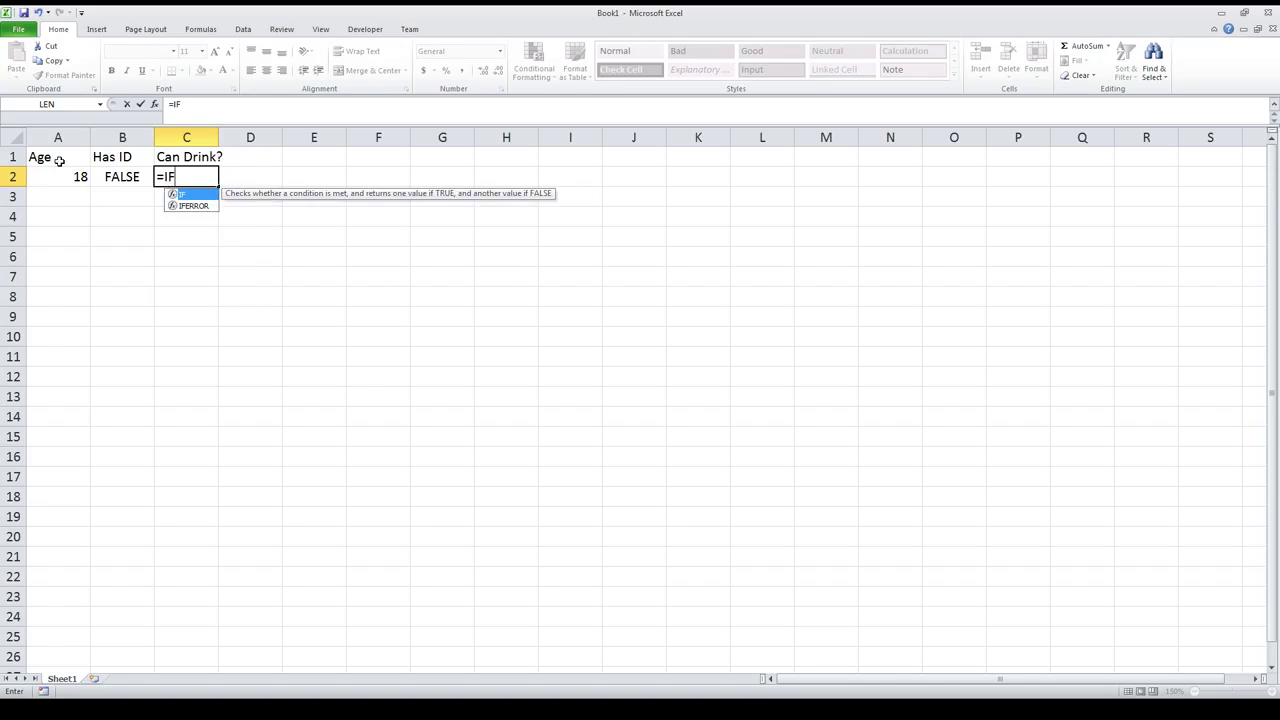
text(()
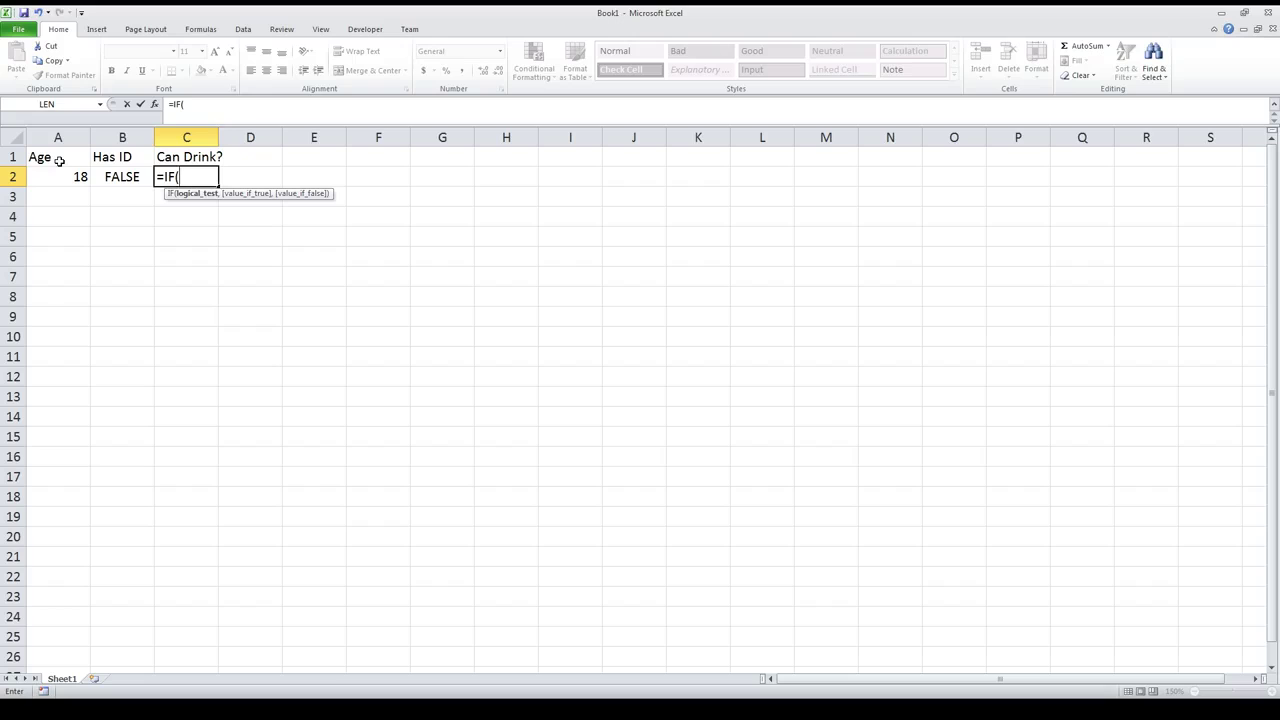
click(66, 180)
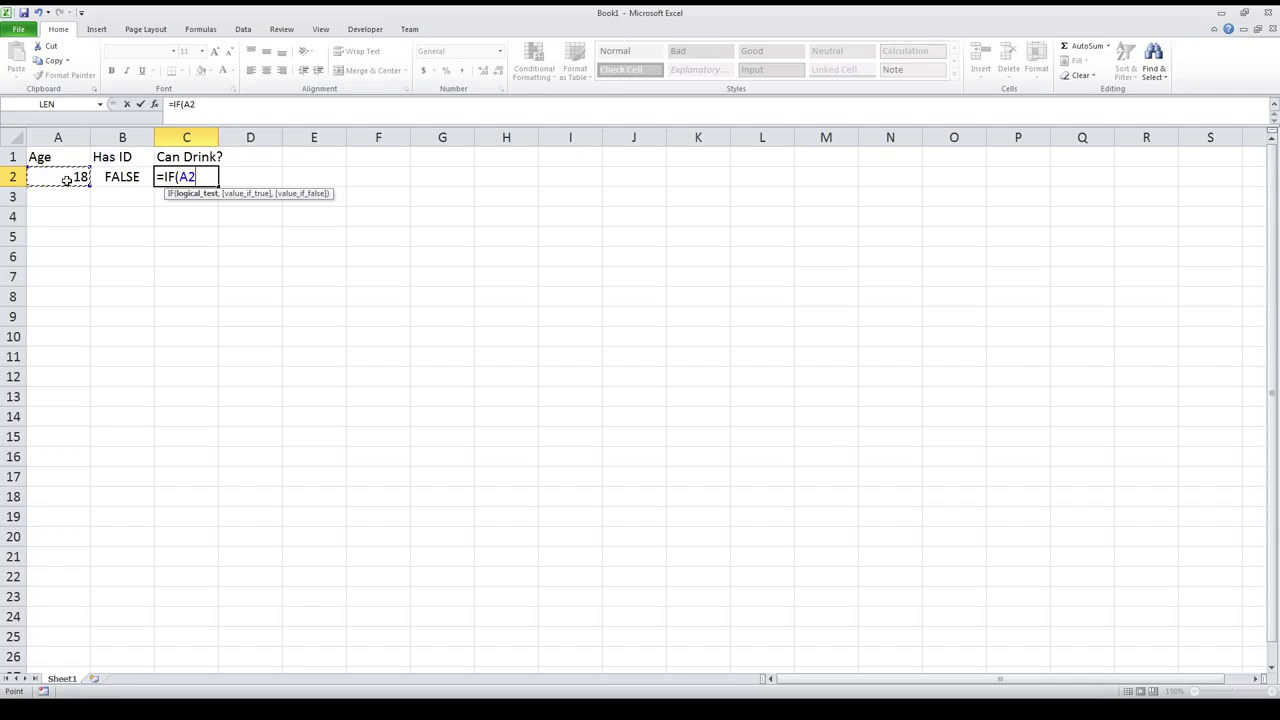
text(>=18,)
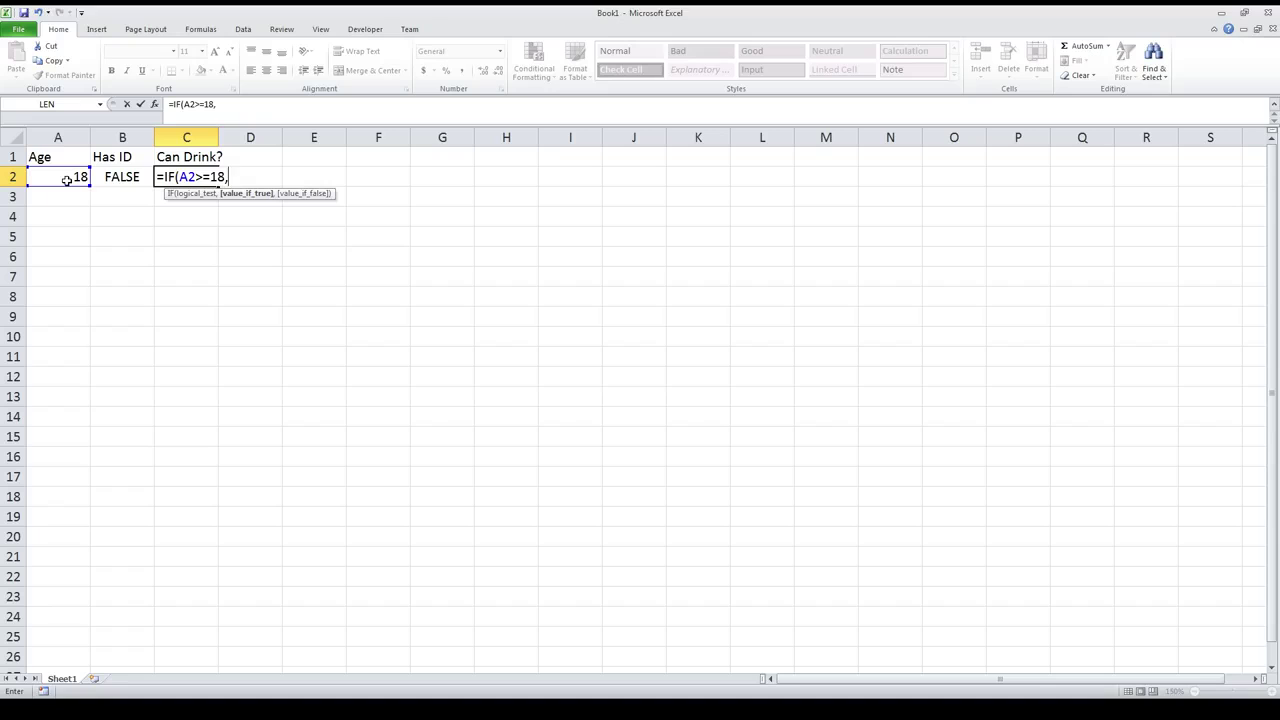
Complete the C2 formula with the nested IF(B2,"Can Drink","Can't Drink") as the true value and "Can't Drink" as the false value
text(IF)
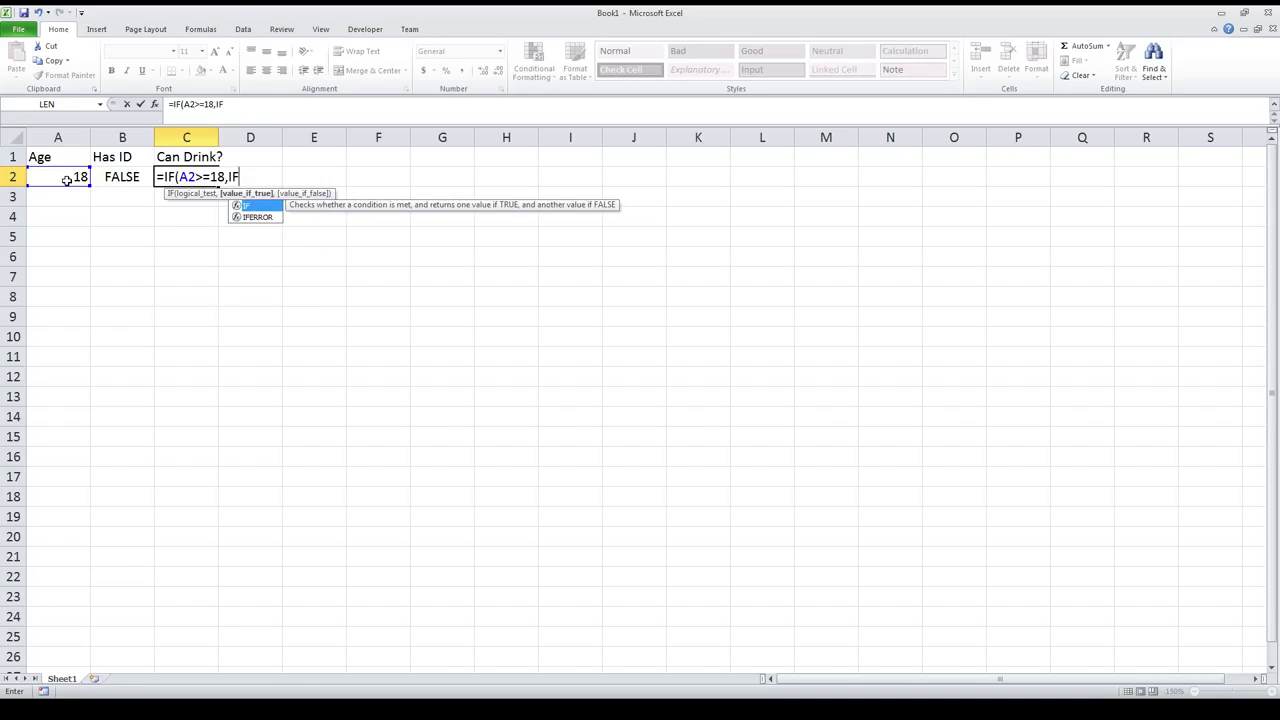
text(()
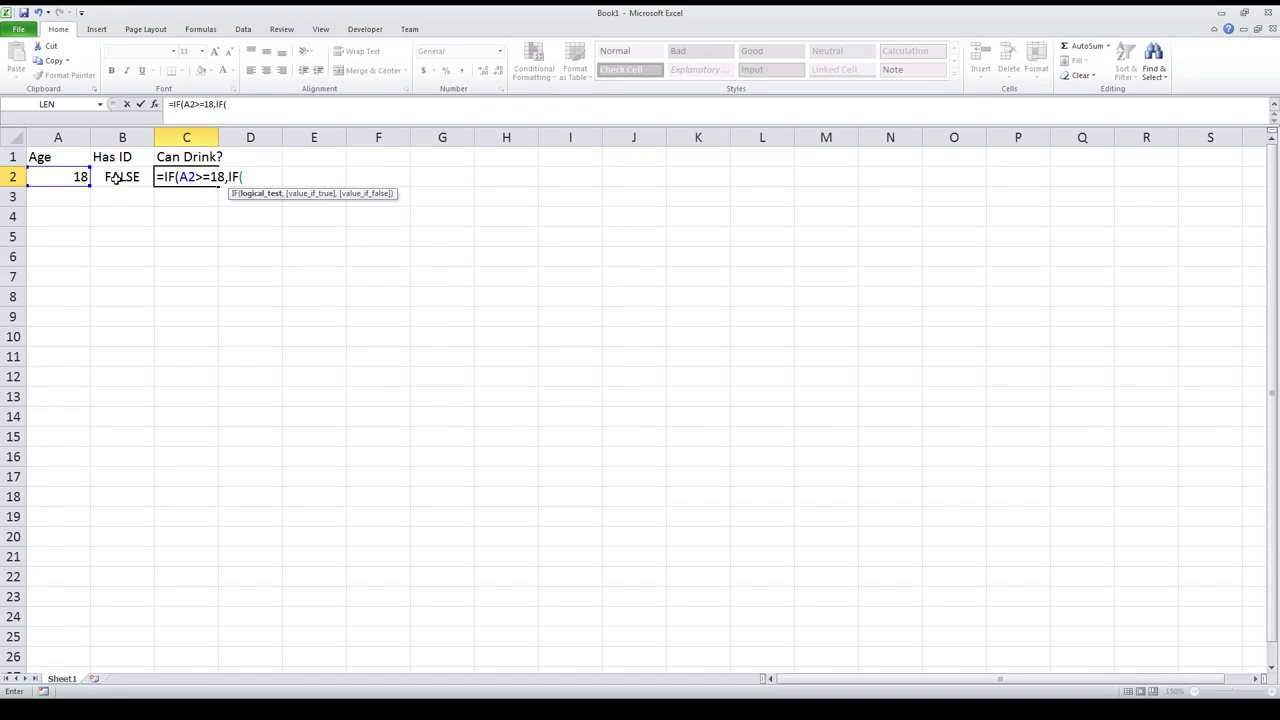
click(117, 177)
text(,")
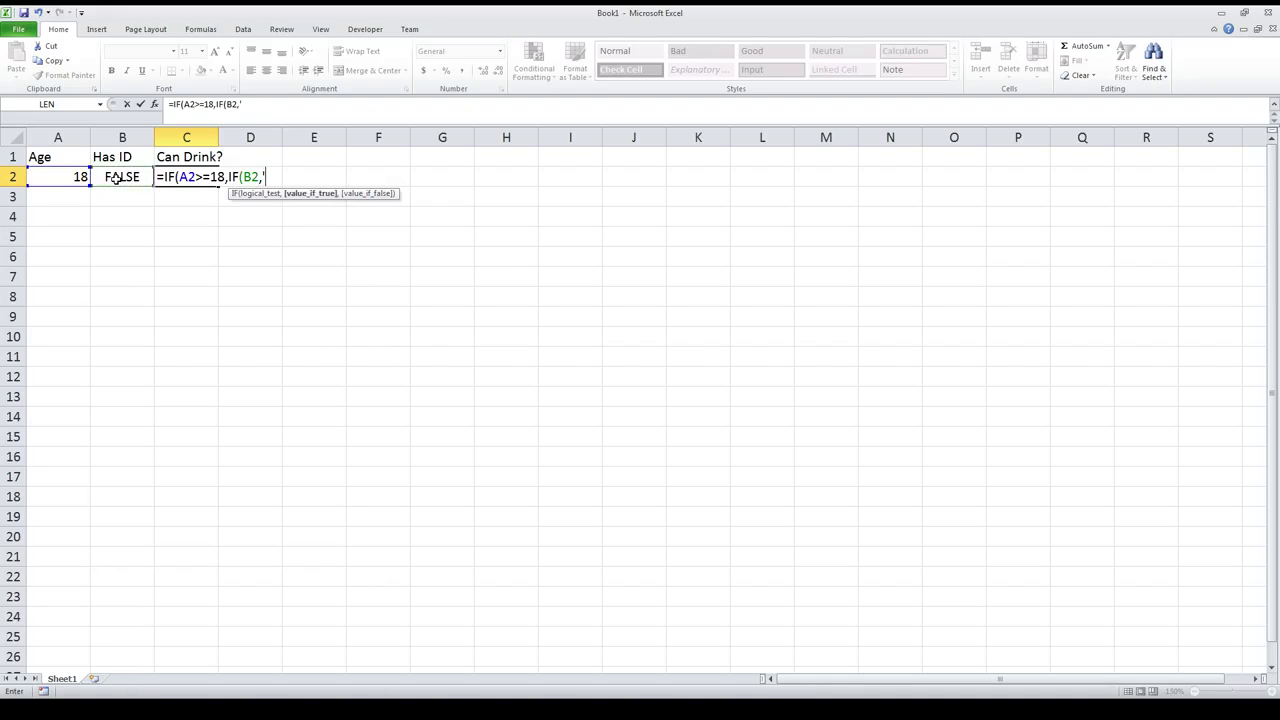
text(Can Drink",")
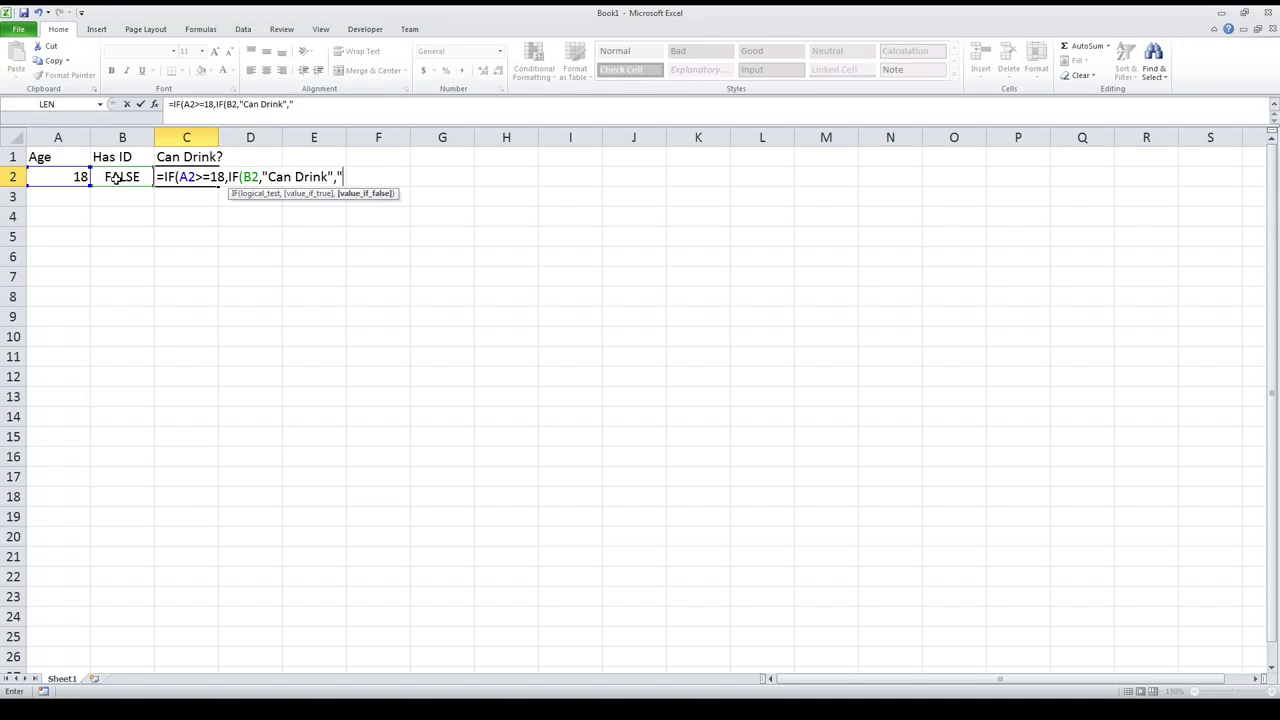
text(Can't Drink"))
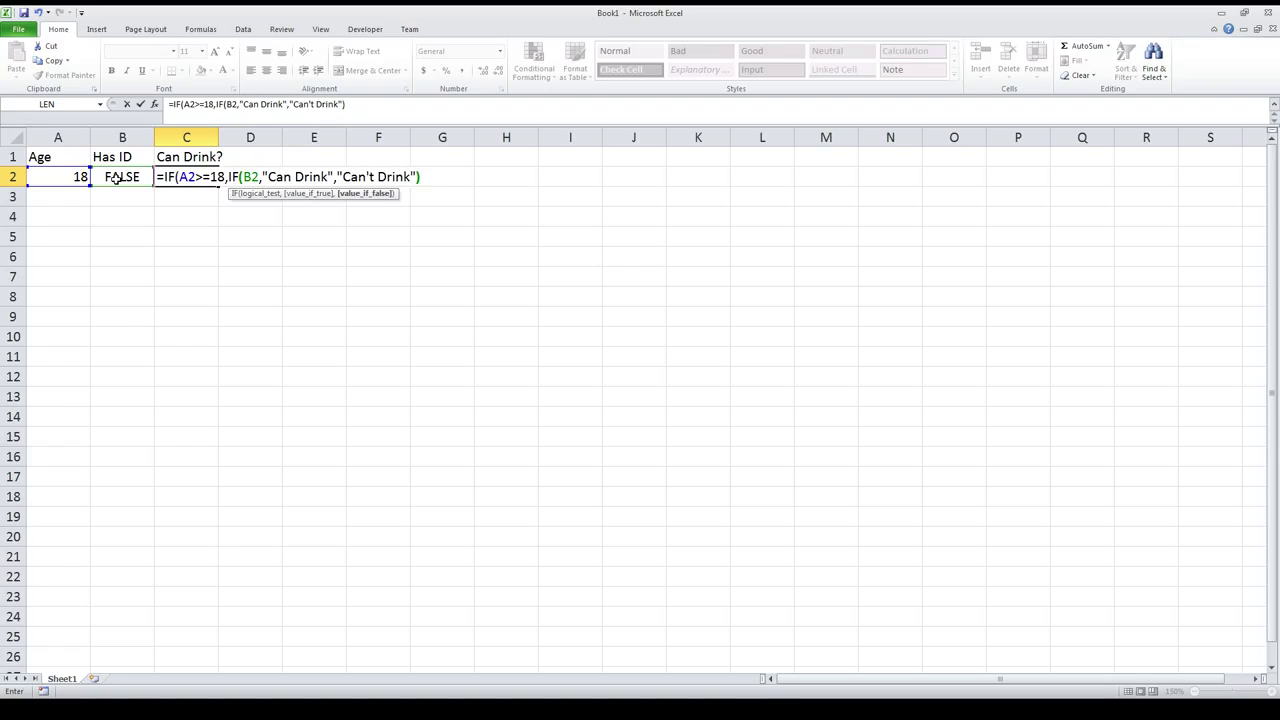
text(,)
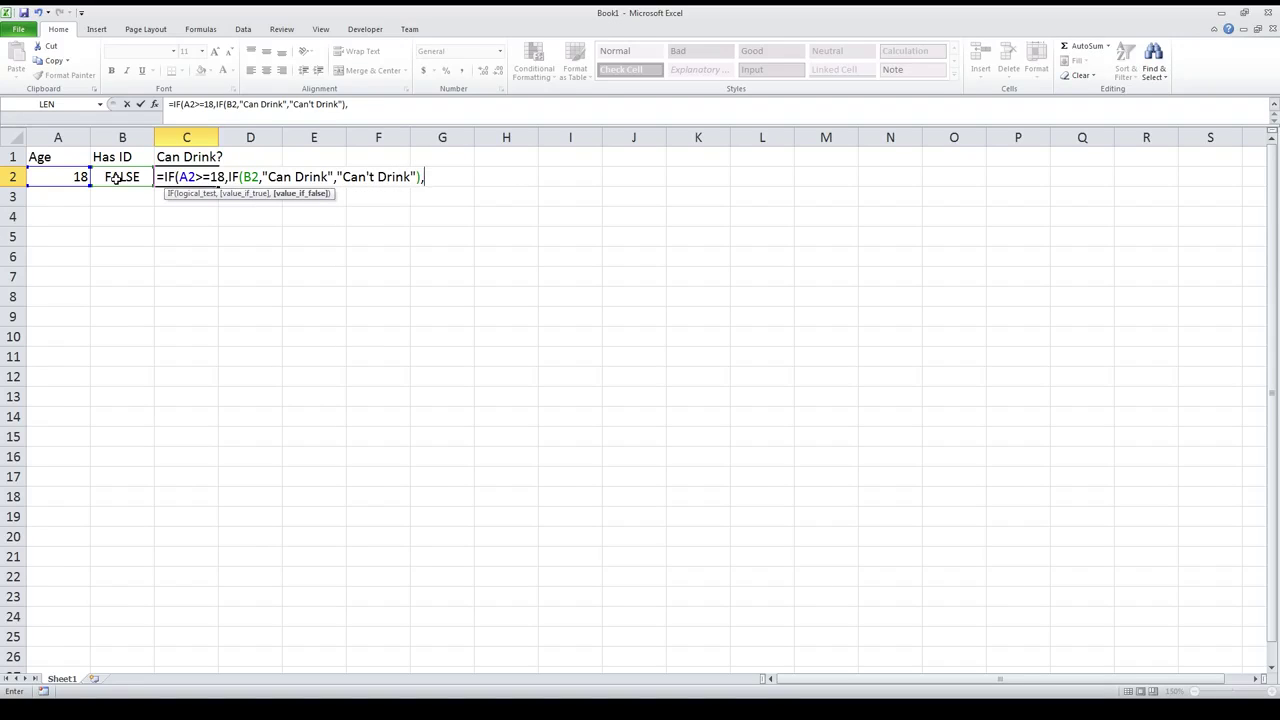
text("Can't Drink")
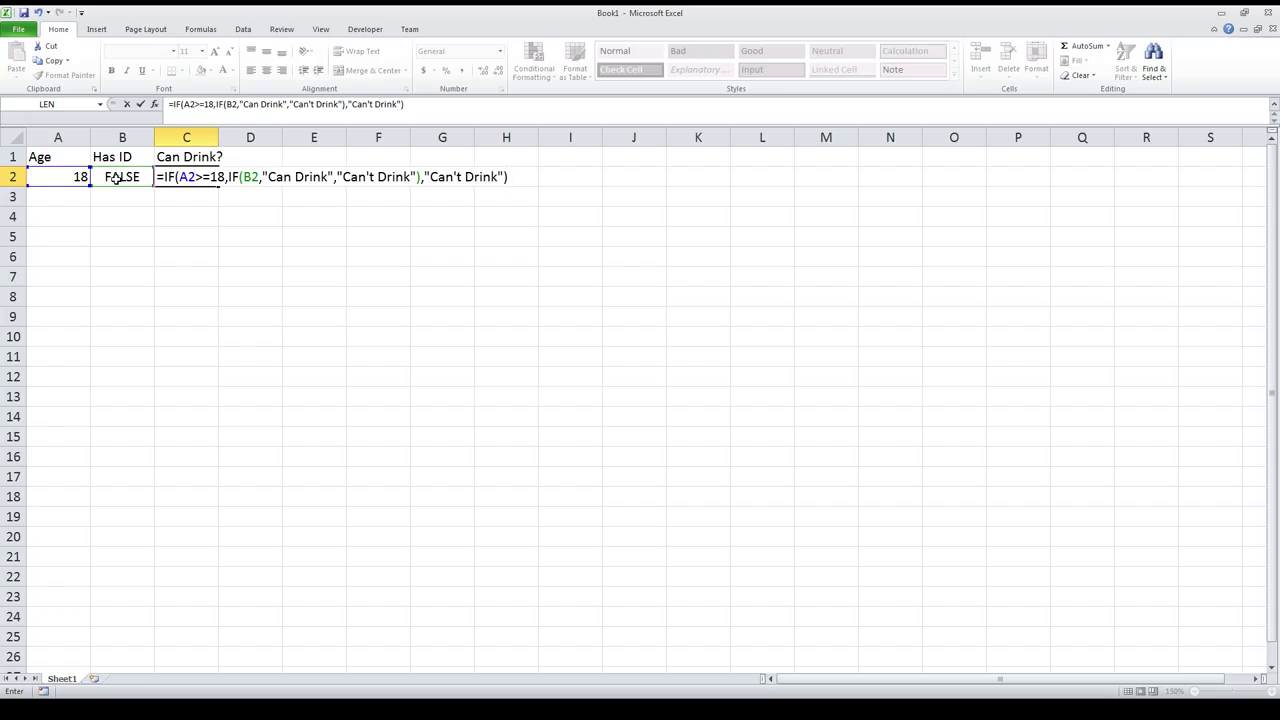
key(Return)
key(Up)
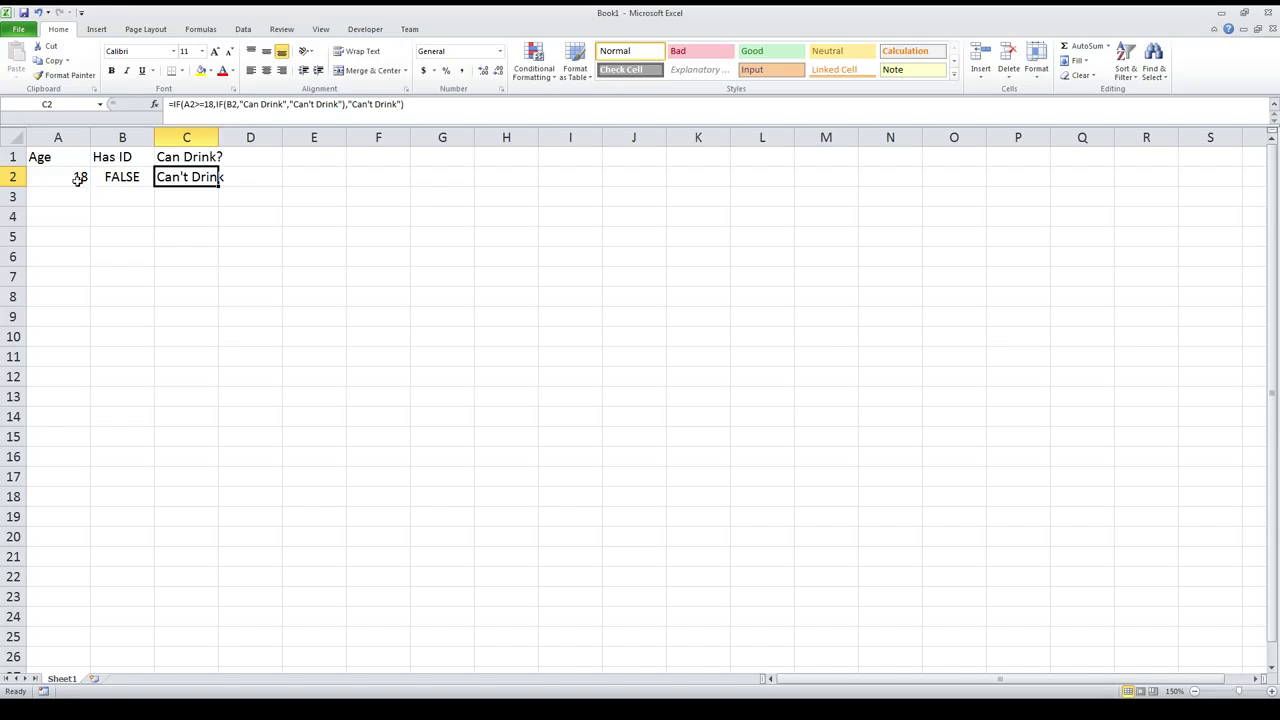
Test the nested IF by setting Has ID in B2 to True and the age in A2 to 17
click(118, 177)
text(True)
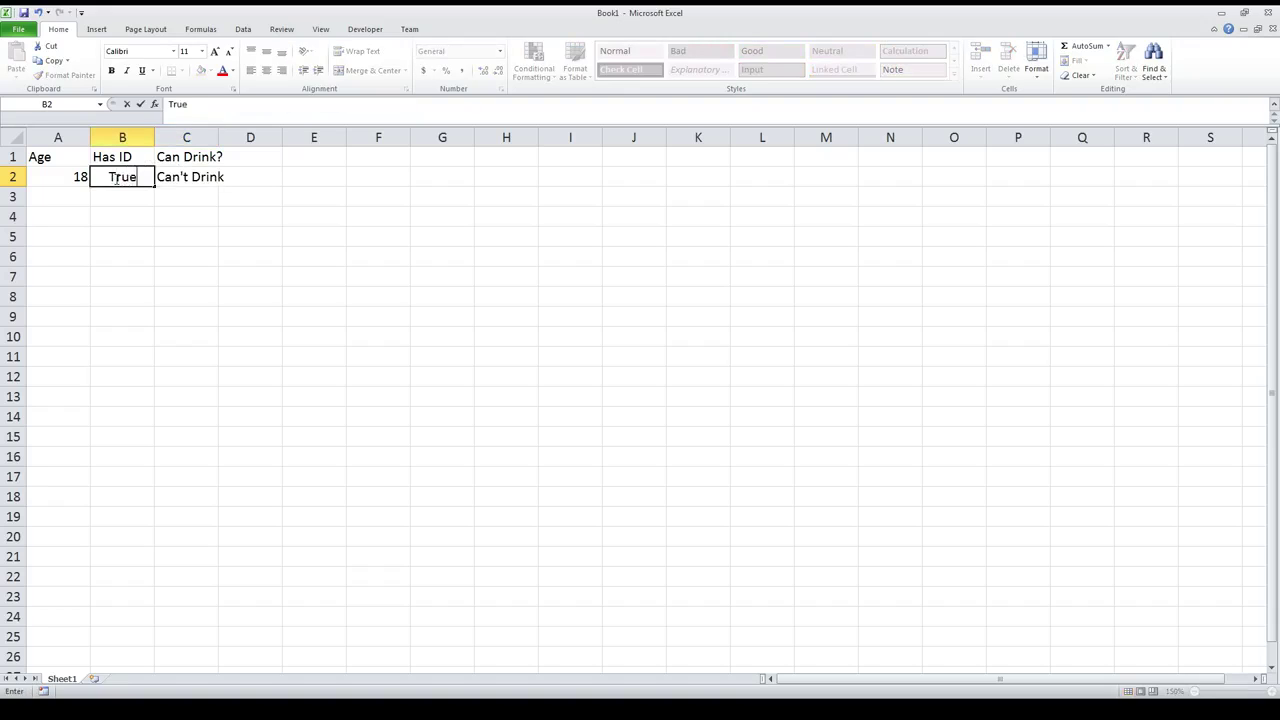
key(Return)
key(Up)
key(Left)
text(17)
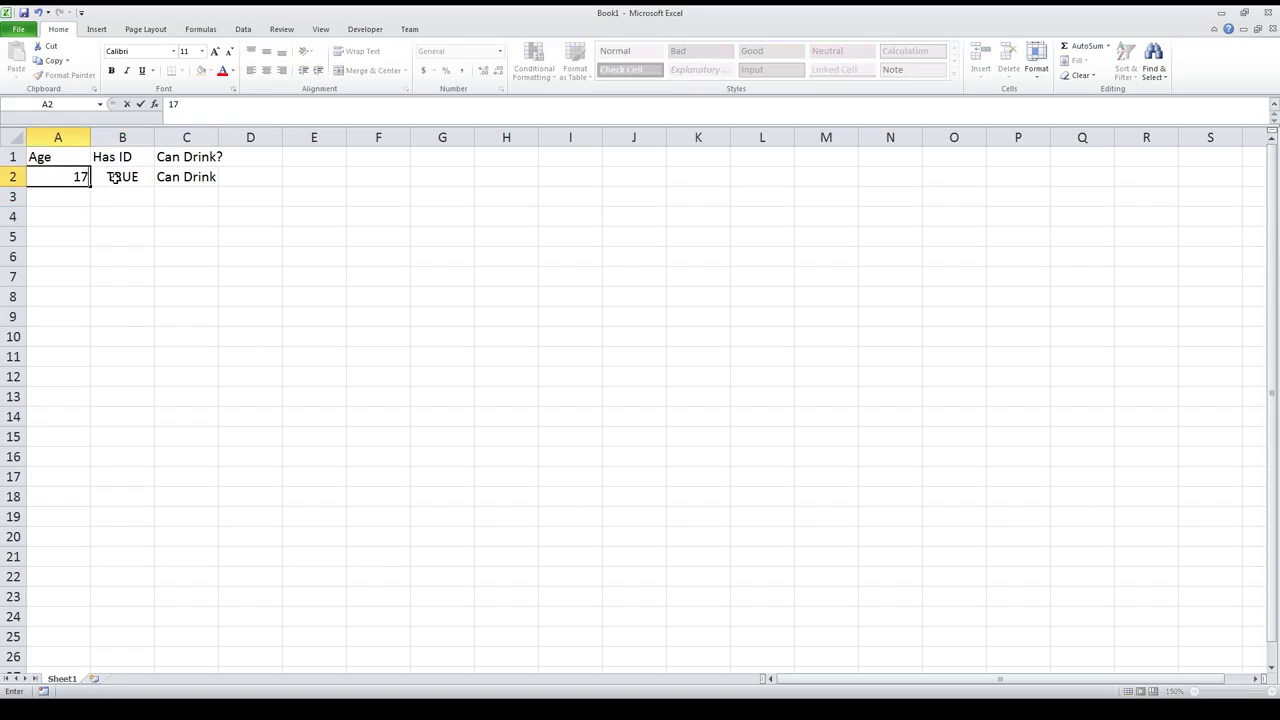
key(Return)
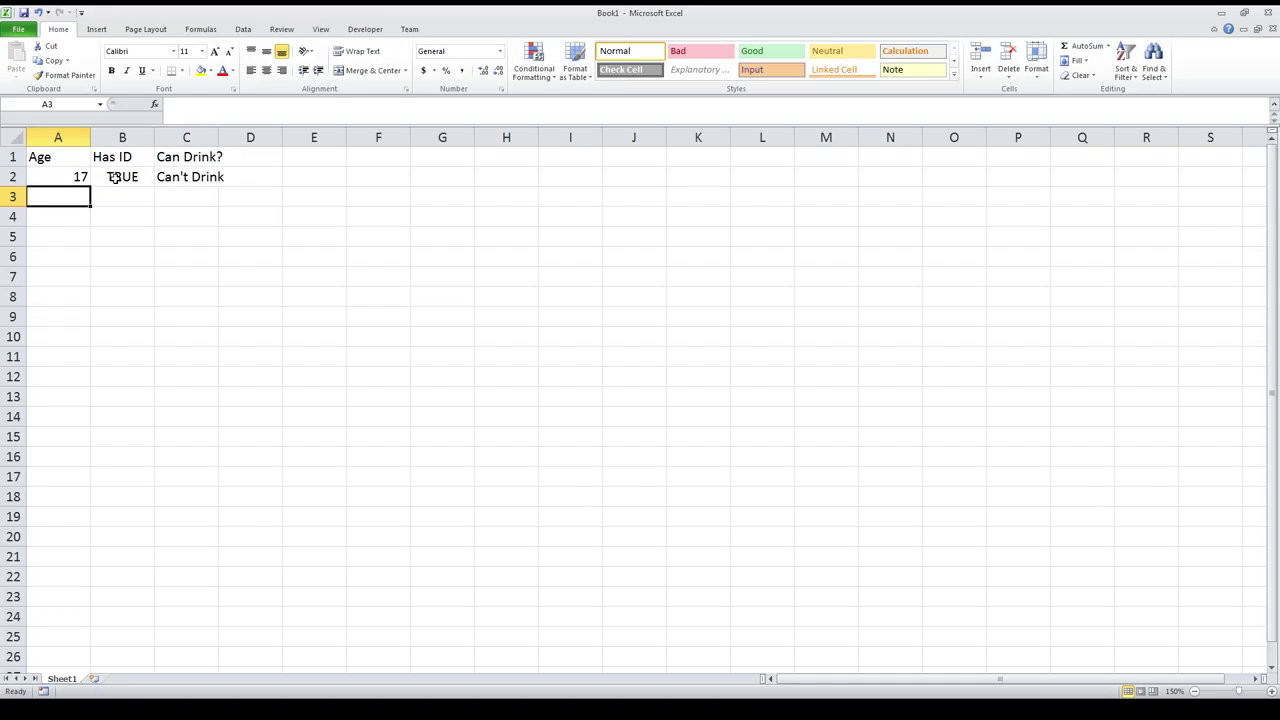
Examine the parts of the C2 formula, highlighting the nested IF on B2 and the outer formula's Can't Drink value
click(194, 177)
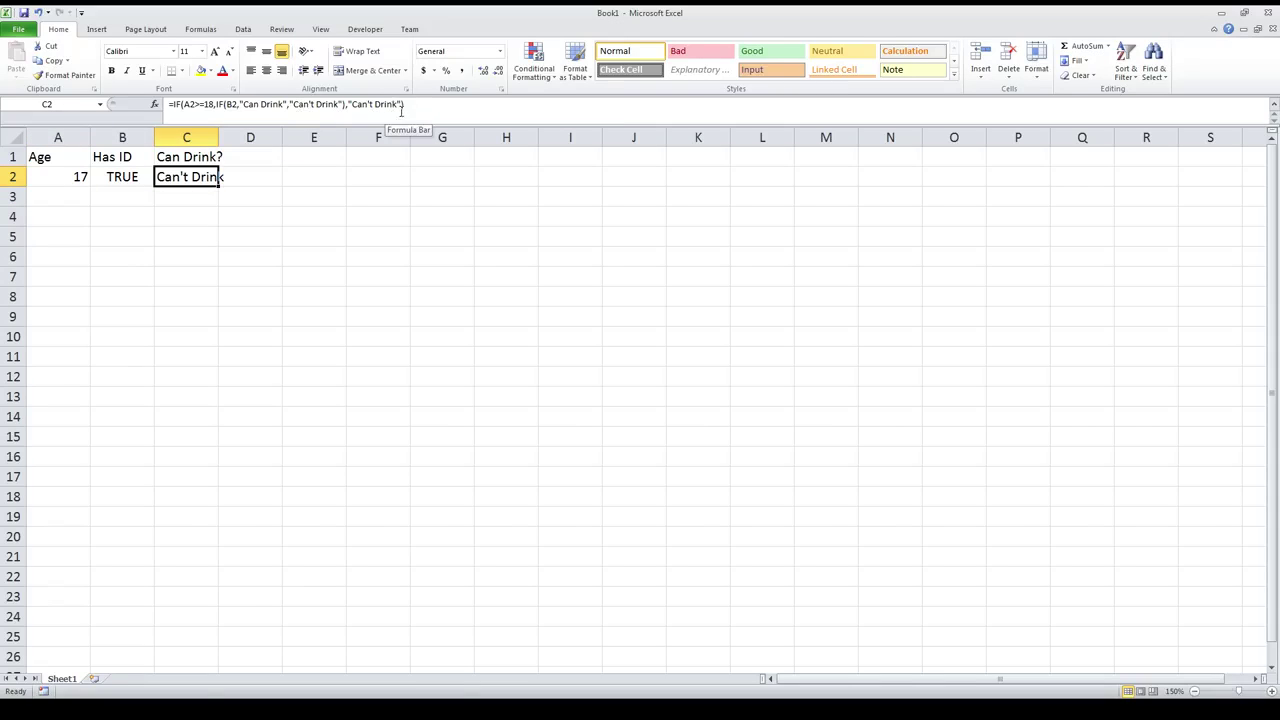
drag(402, 104, 317, 104)
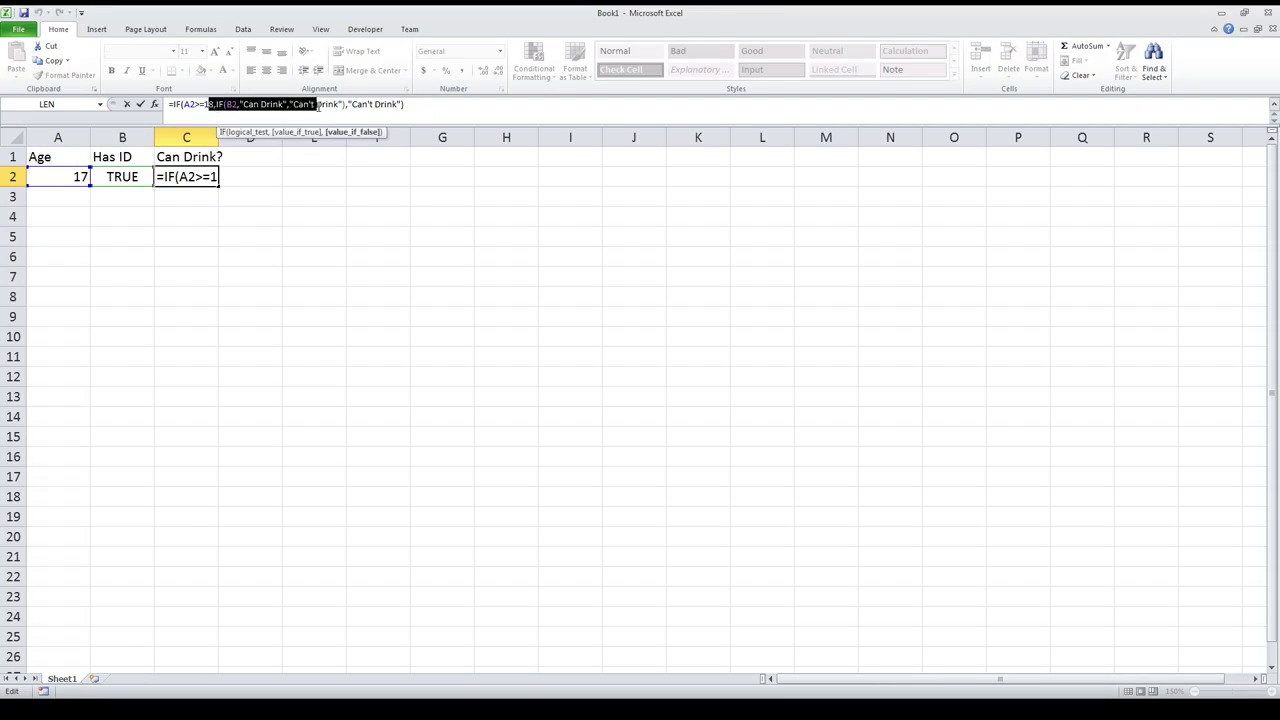
click(317, 104)
mouse_move(215, 104)
mouse_down()
mouse_move(330, 104)
mouse_move(217, 104)
mouse_up()
click(208, 104)
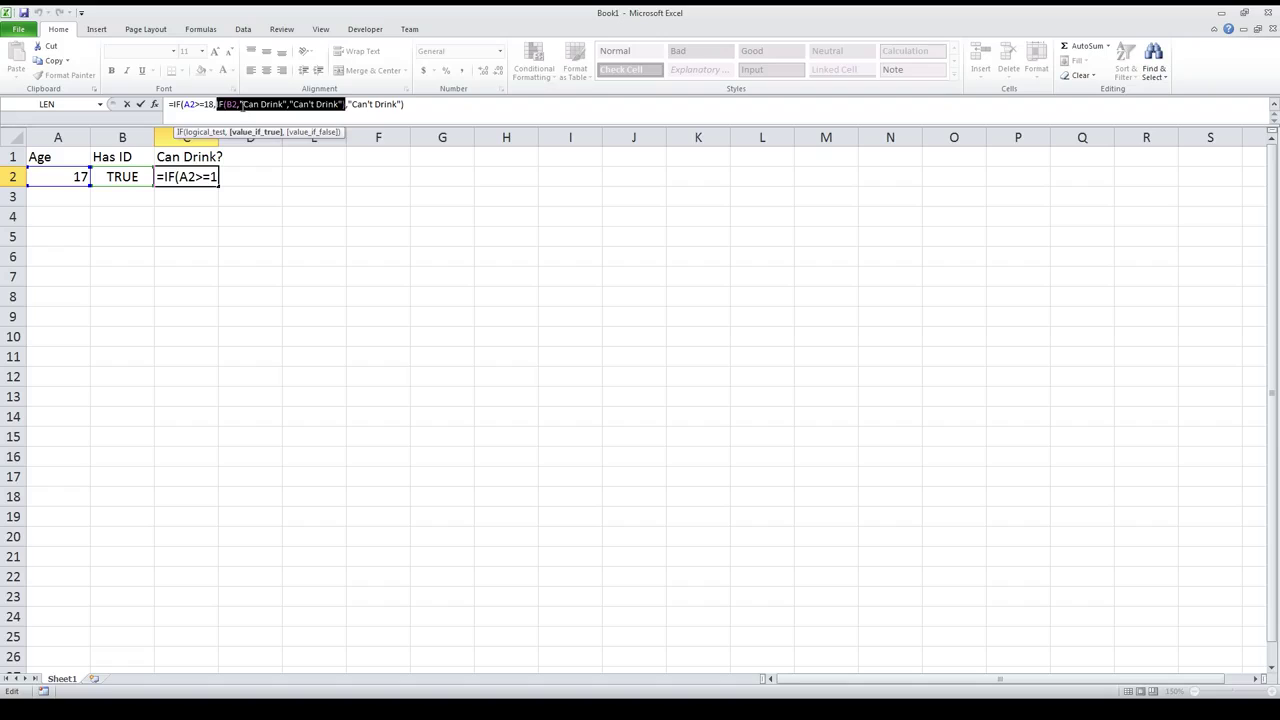
click(243, 104)
drag(348, 104, 218, 104)
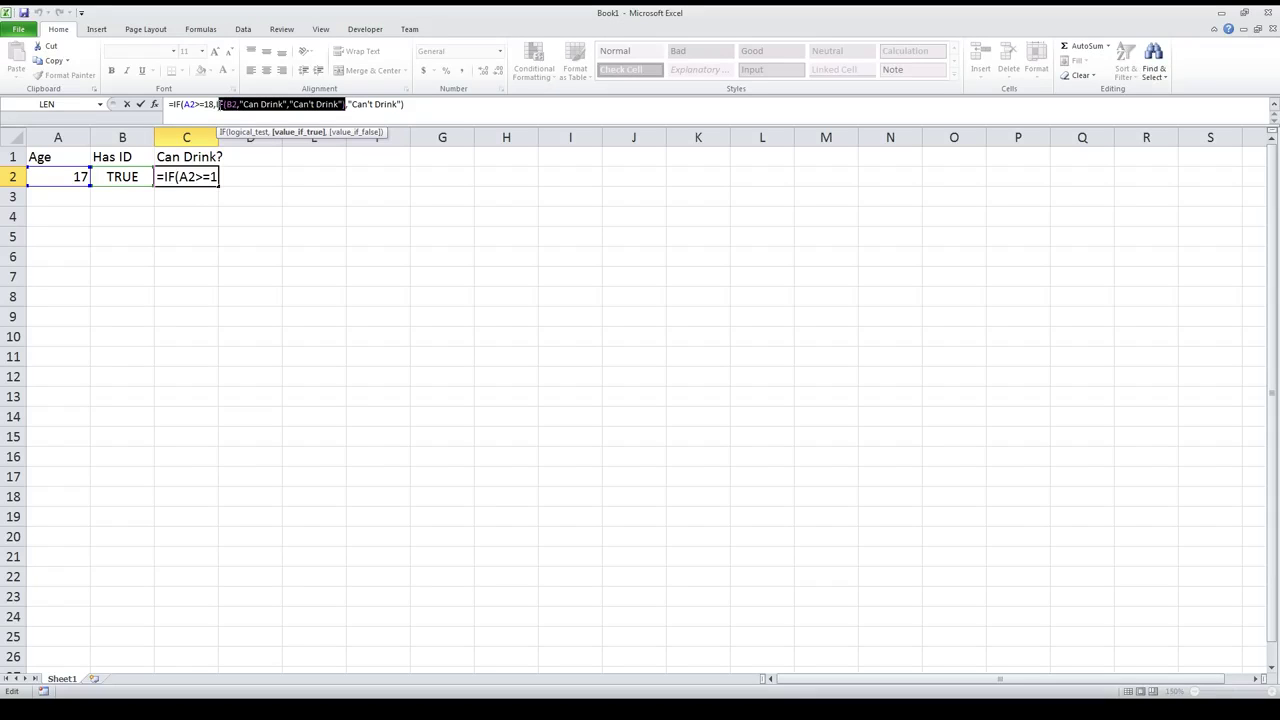
click(218, 104)
drag(218, 104, 347, 108)
click(353, 105)
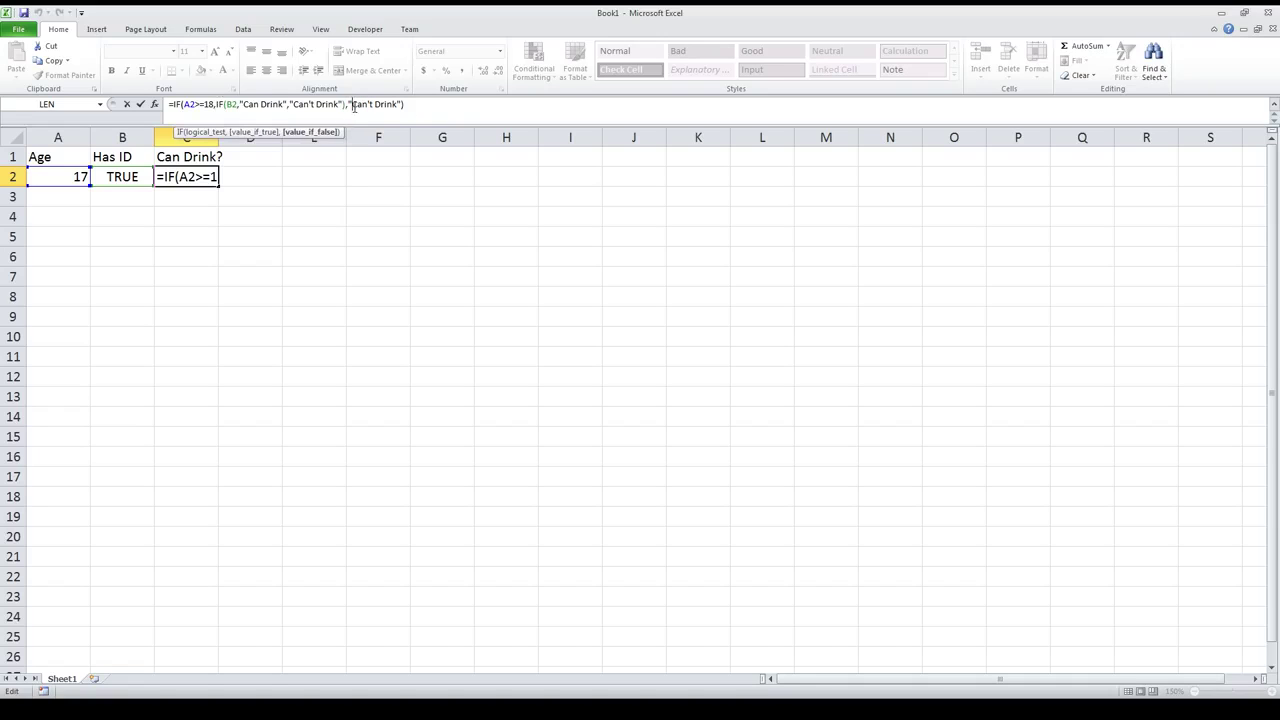
text())
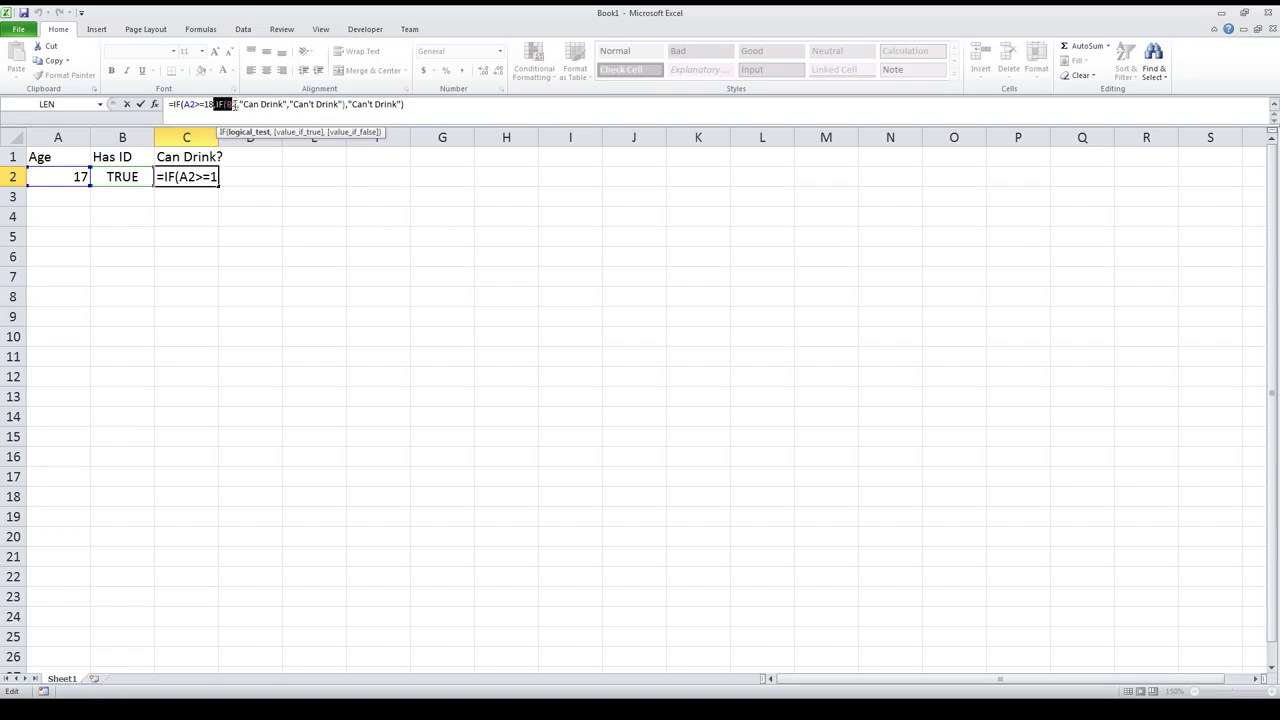
drag(340, 107, 248, 107)
click(249, 107)
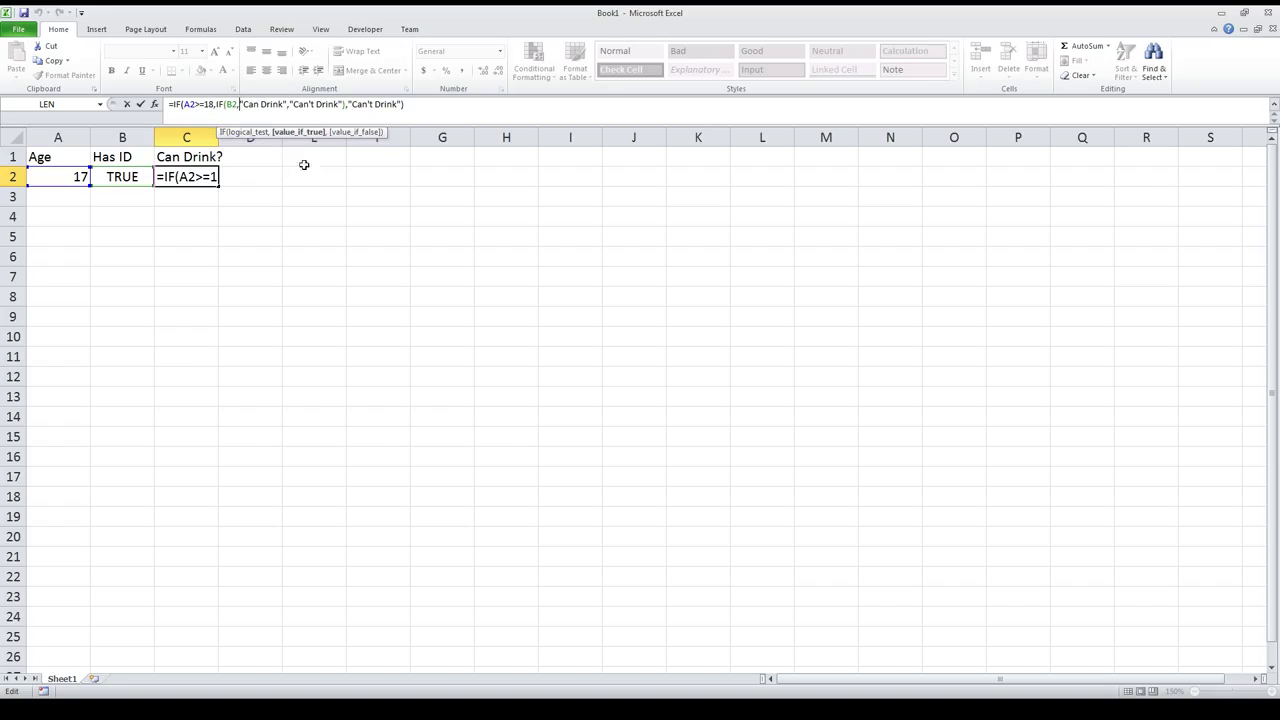
click(344, 106)
key(Return)
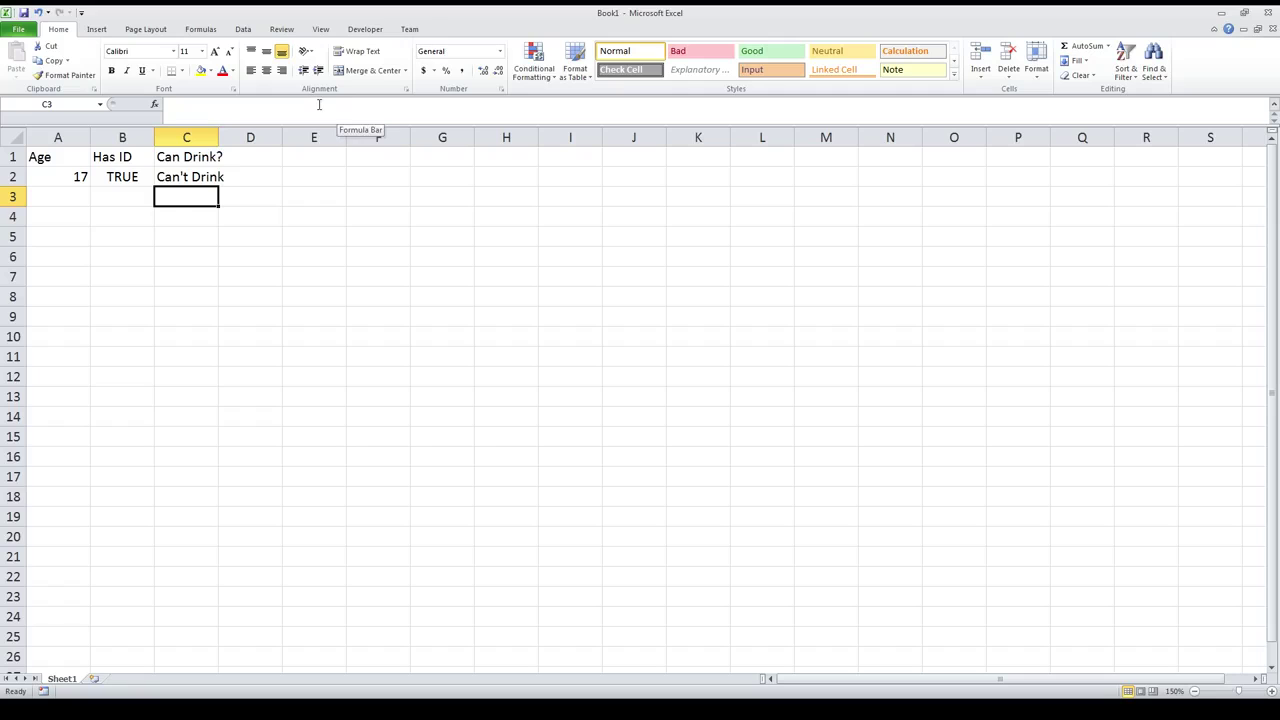
click(192, 176)
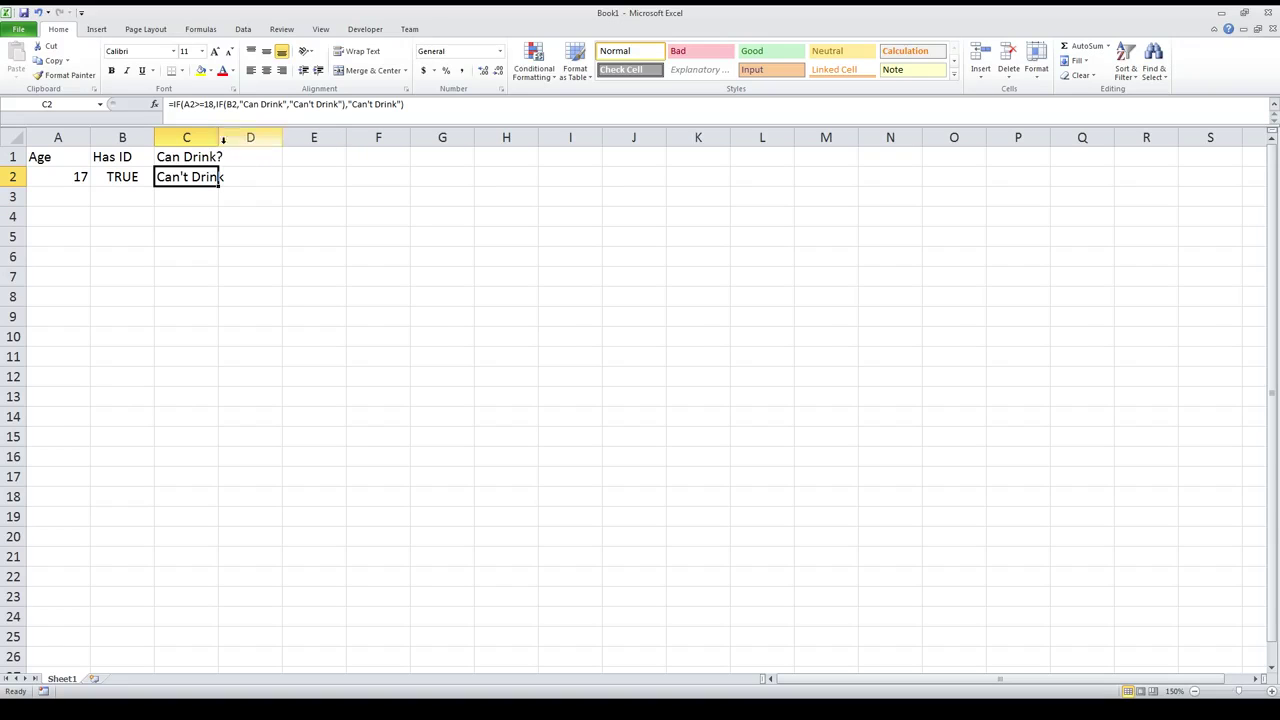
Examine the C2 formula's logical test A2>=18 and the nested IF on B2 that serves as its true value
click(184, 104)
drag(184, 104, 214, 104)
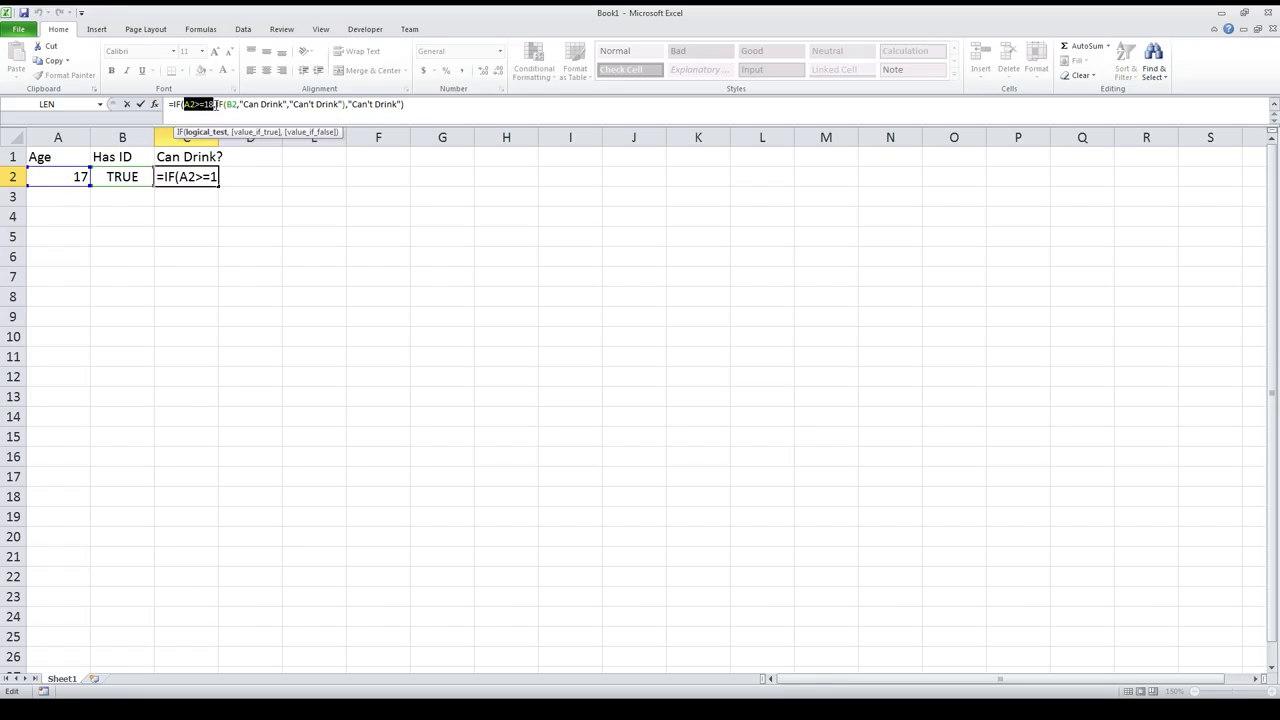
click(216, 104)
drag(216, 104, 348, 104)
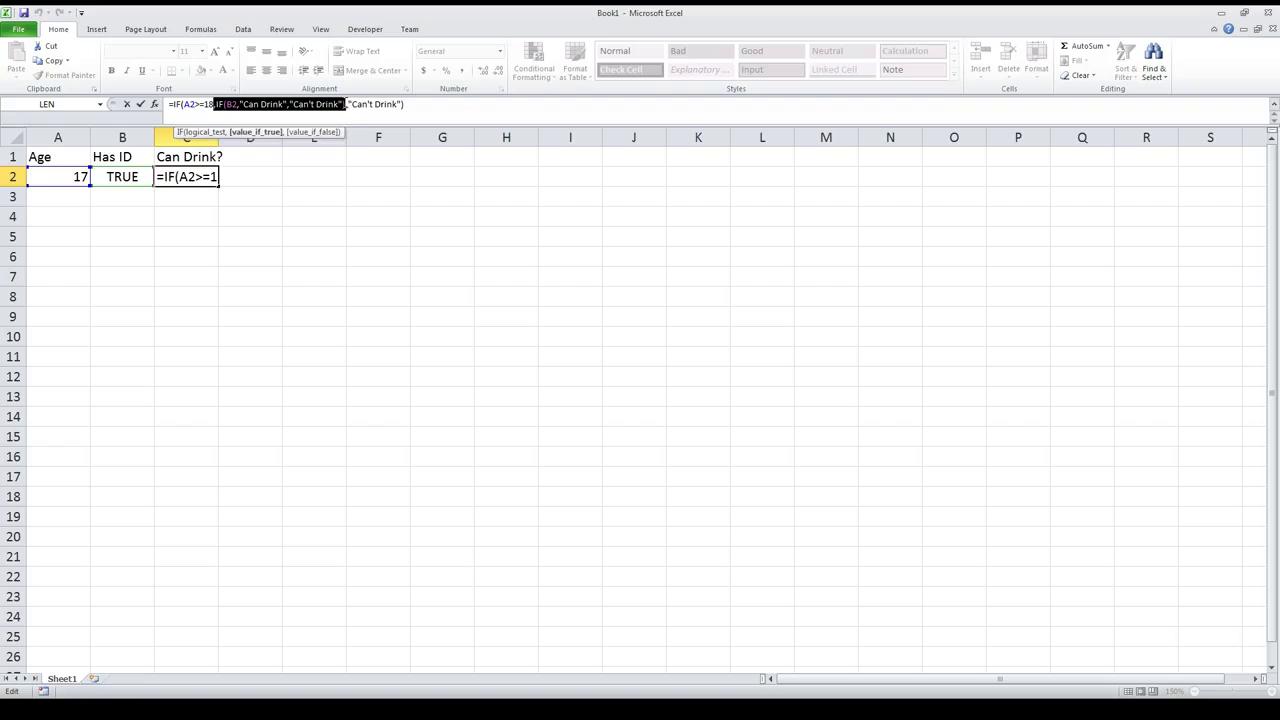
click(217, 104)
drag(217, 104, 341, 106)
click(345, 103)
drag(344, 103, 329, 103)
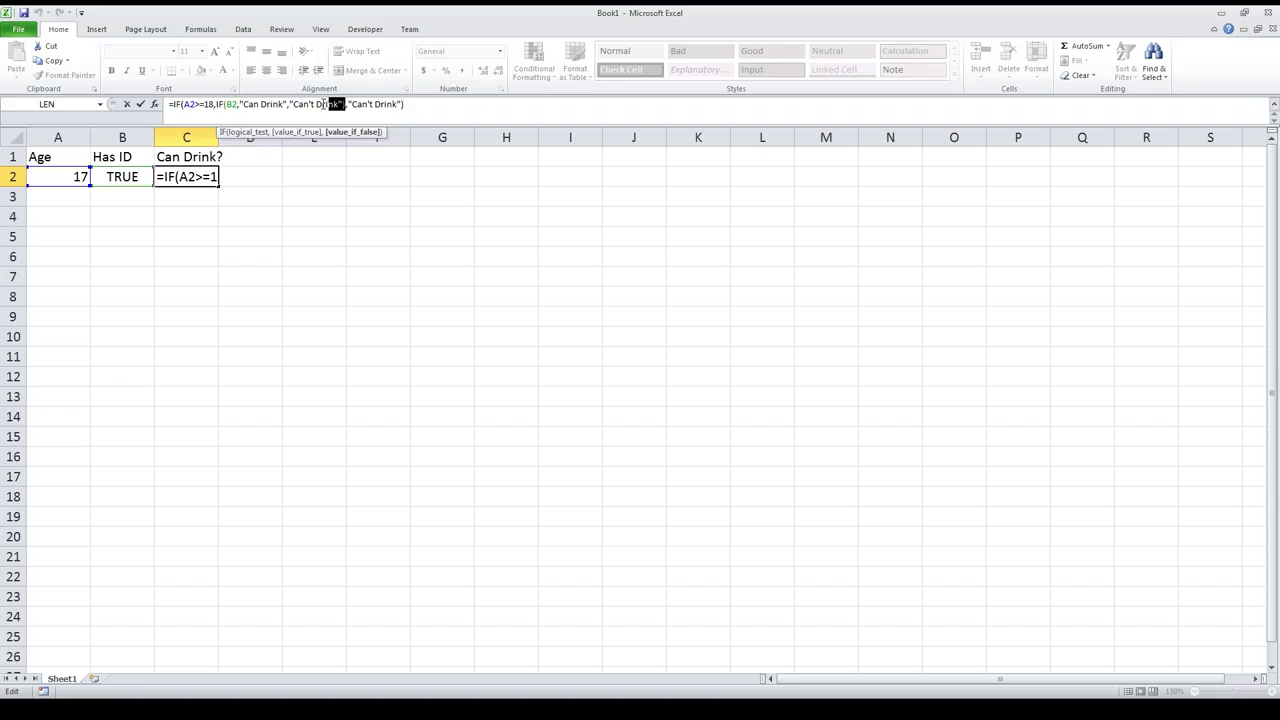
Review the outer IF's three arguments in C2 through the final "Can't Drink", close the formula, and highlight A2:C2
drag(208, 103, 182, 103)
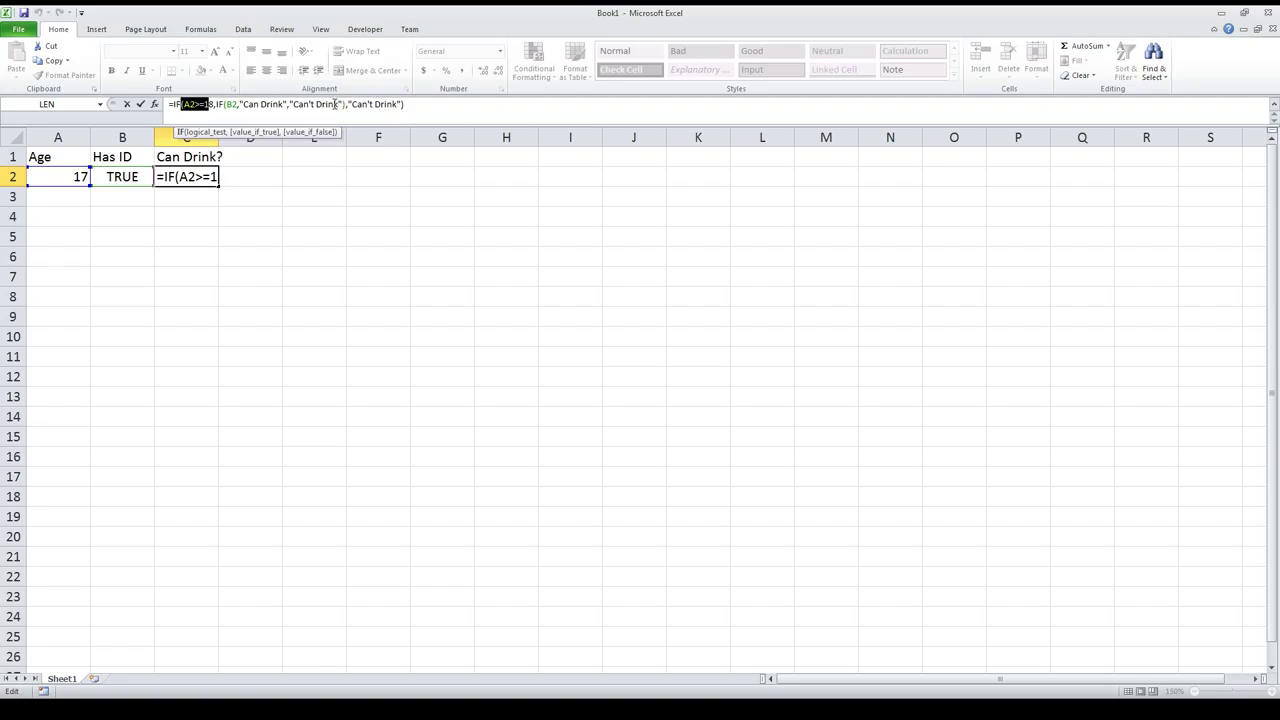
drag(345, 104, 215, 104)
drag(347, 104, 400, 105)
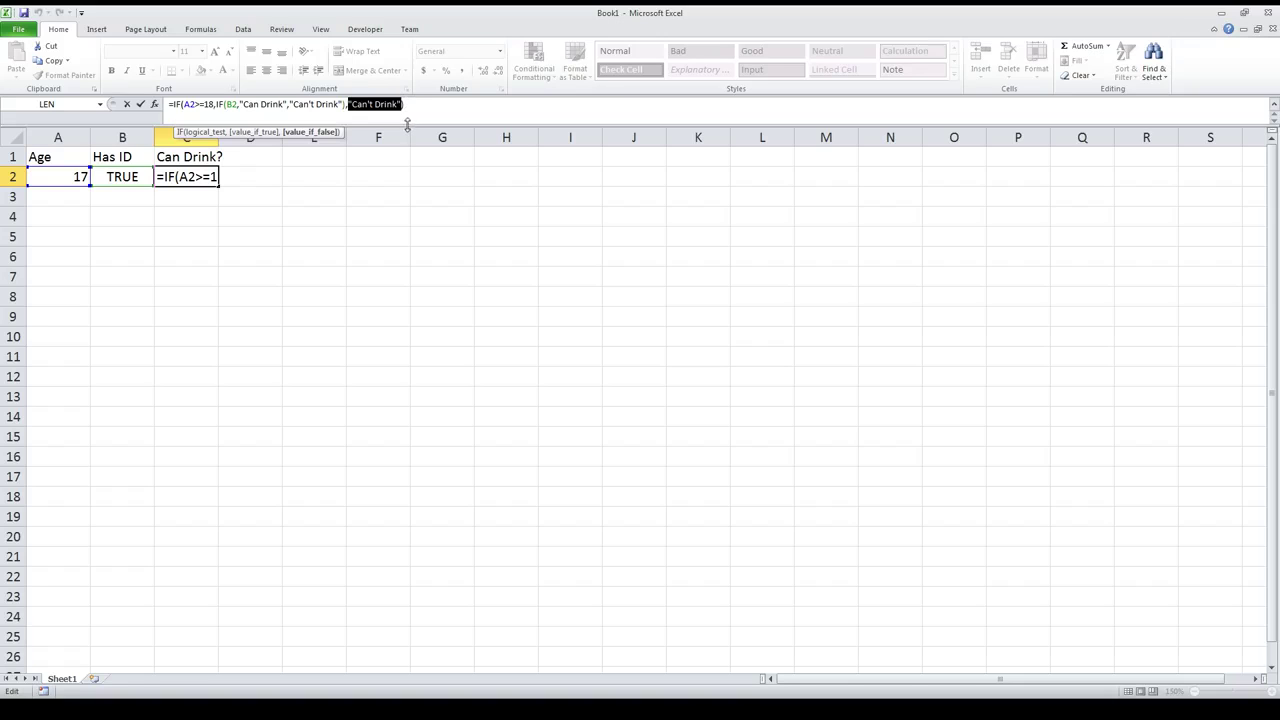
key(Left)
text())
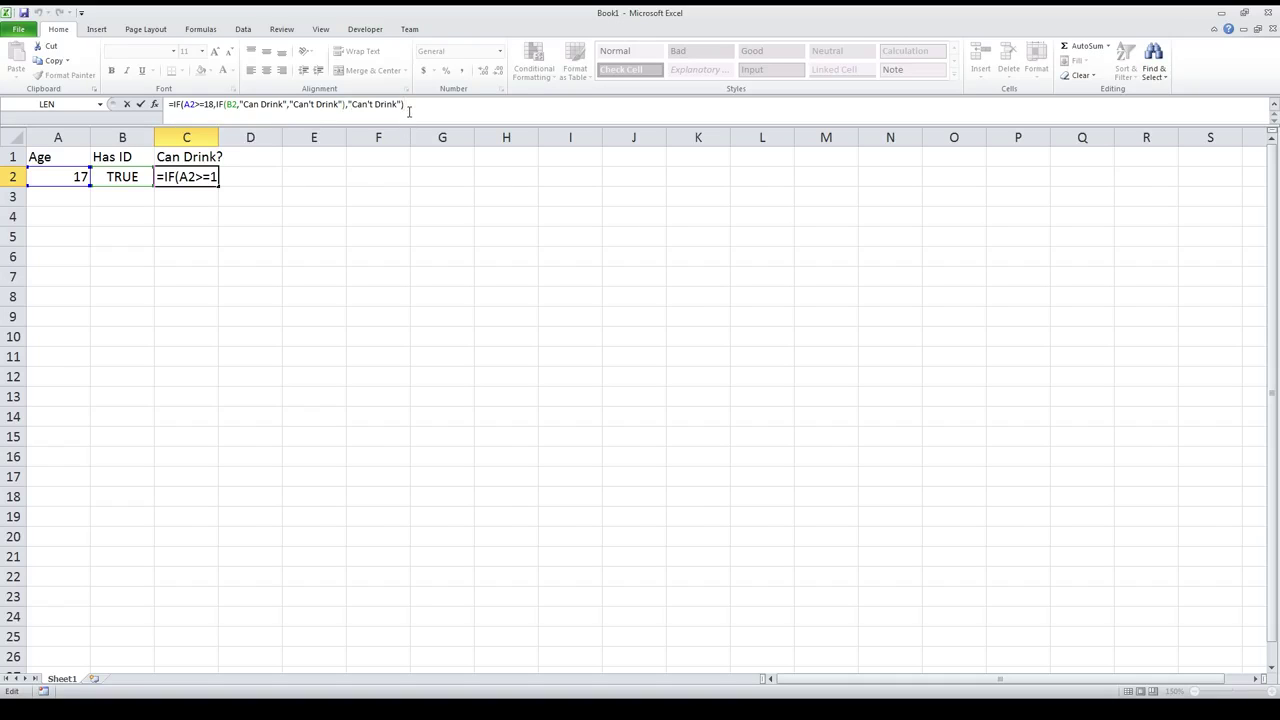
key(Return)
drag(60, 177, 160, 178)
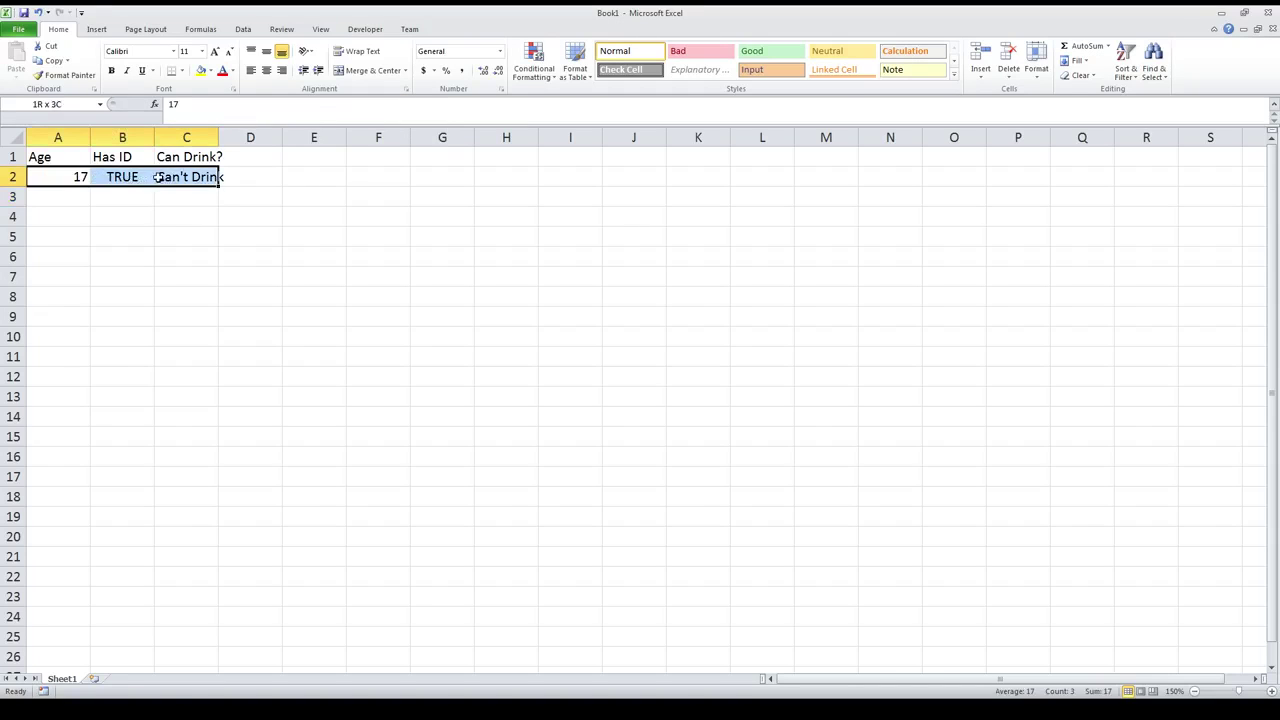